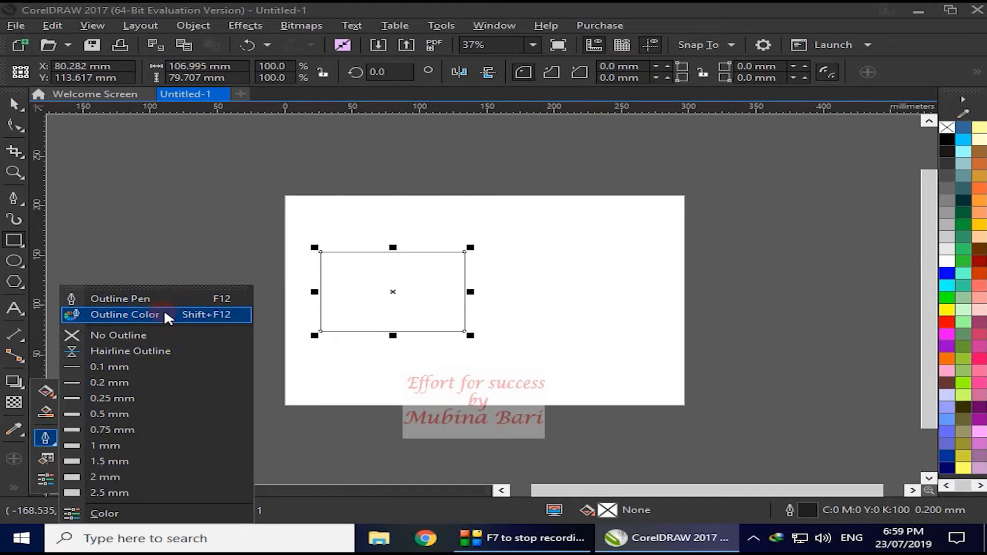
- Examine the color viewers, color harmonies and palettes offered for the rectangle's outline color, then close without choosing one
left_click(155, 311)
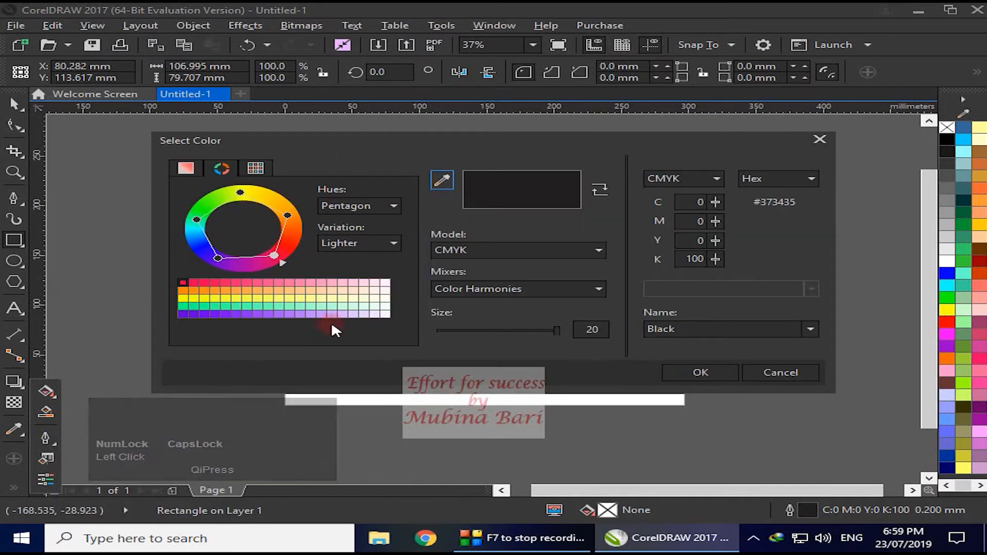
left_click(186, 171)
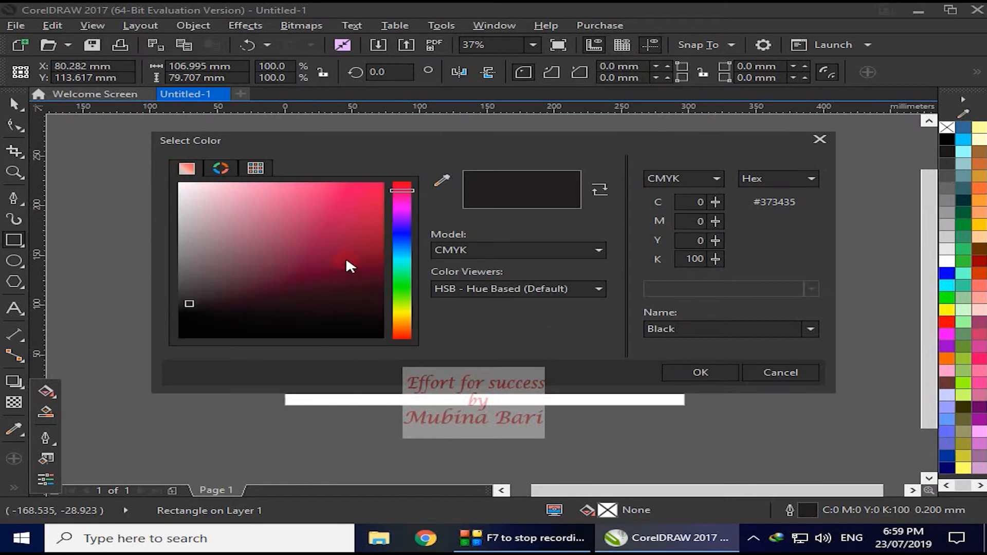
left_click(221, 168)
left_click(261, 170)
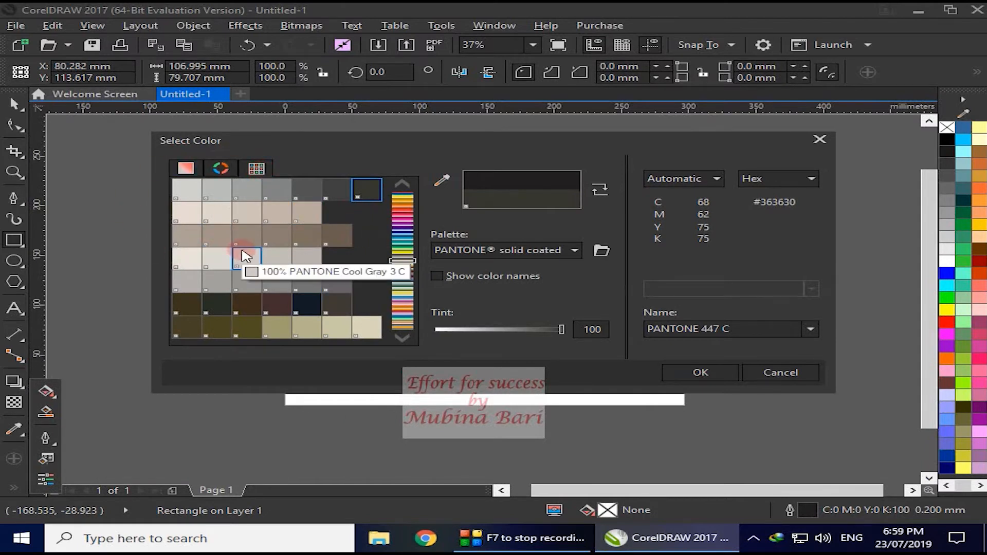
left_click(820, 141)
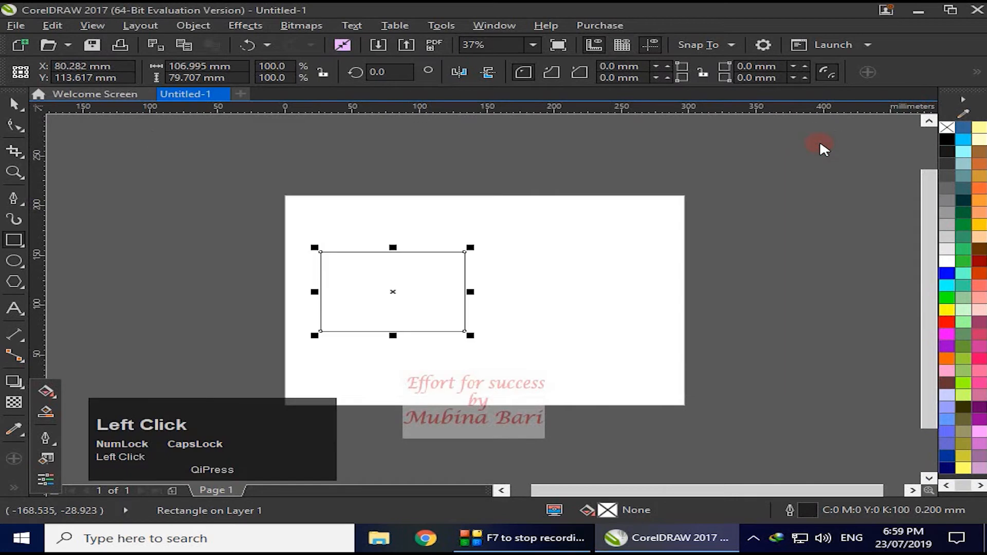
- View the rectangle's Outline Pen settings and close them without making changes
left_click(46, 436)
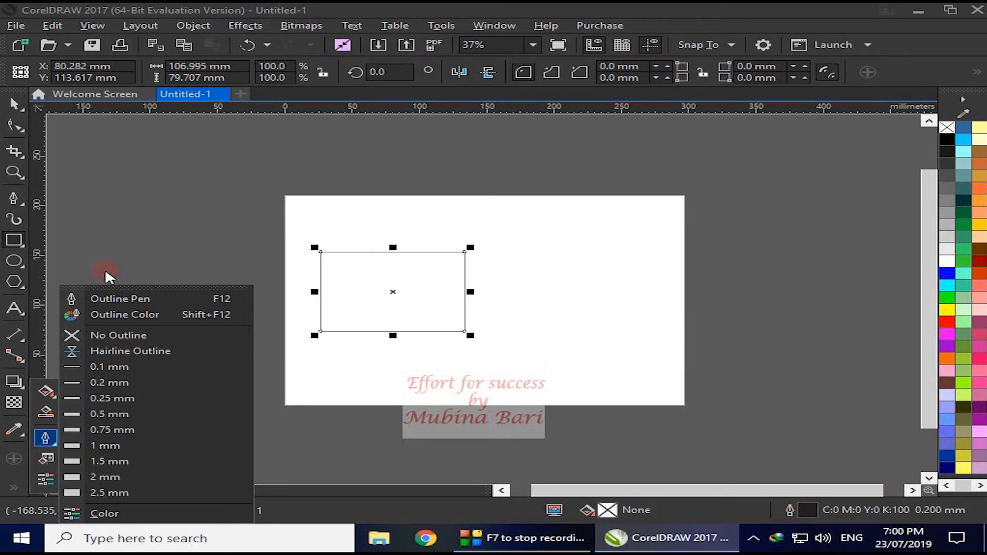
left_click(133, 300)
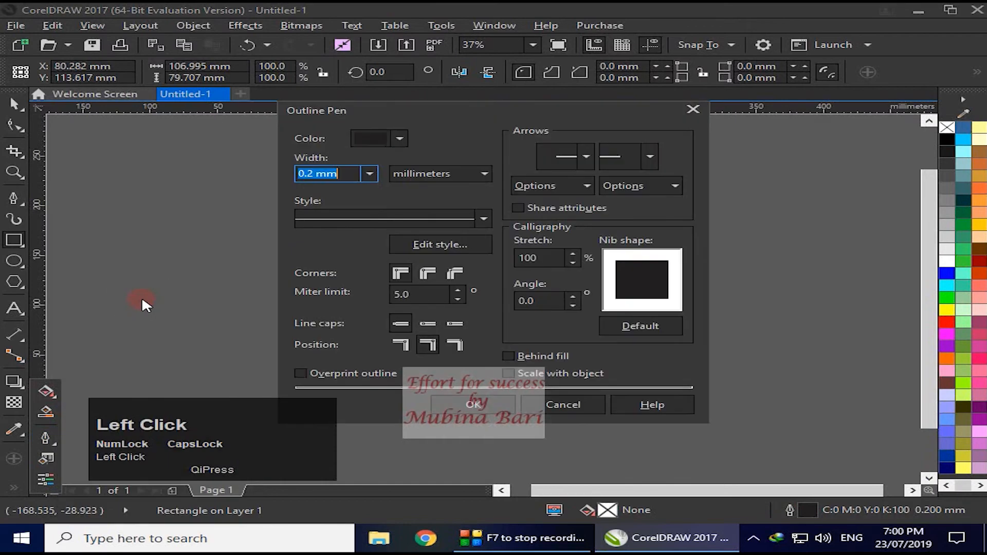
left_click(693, 108)
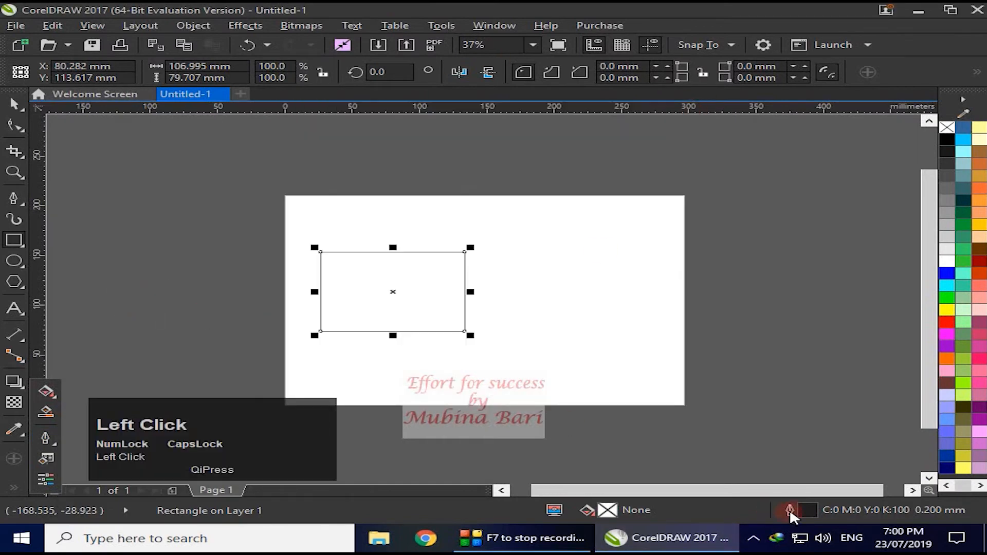
- Change the rectangle's outline color to a pinkish red by shifting its hue in the Outline Pen settings, and apply it
left_click(789, 510)
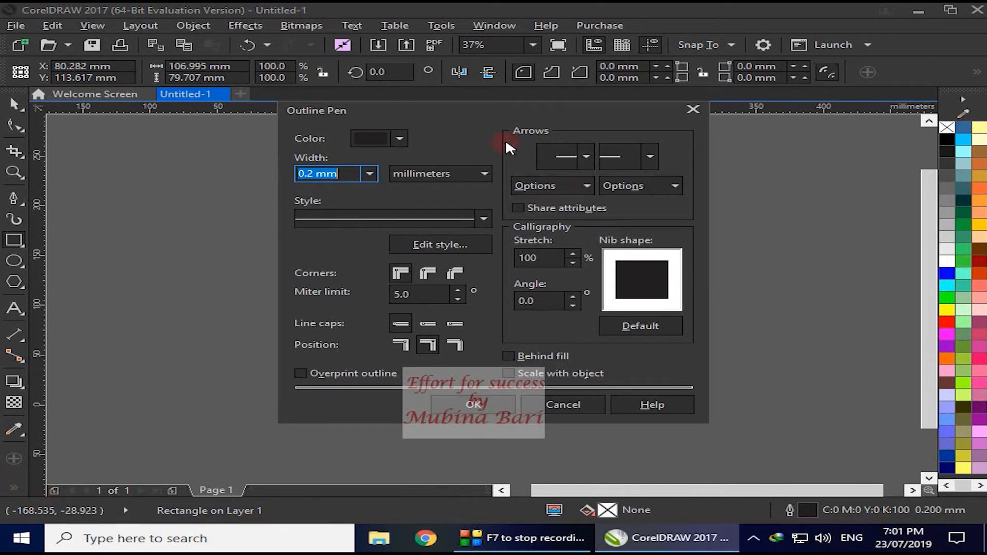
left_click_drag(477, 109, 688, 119)
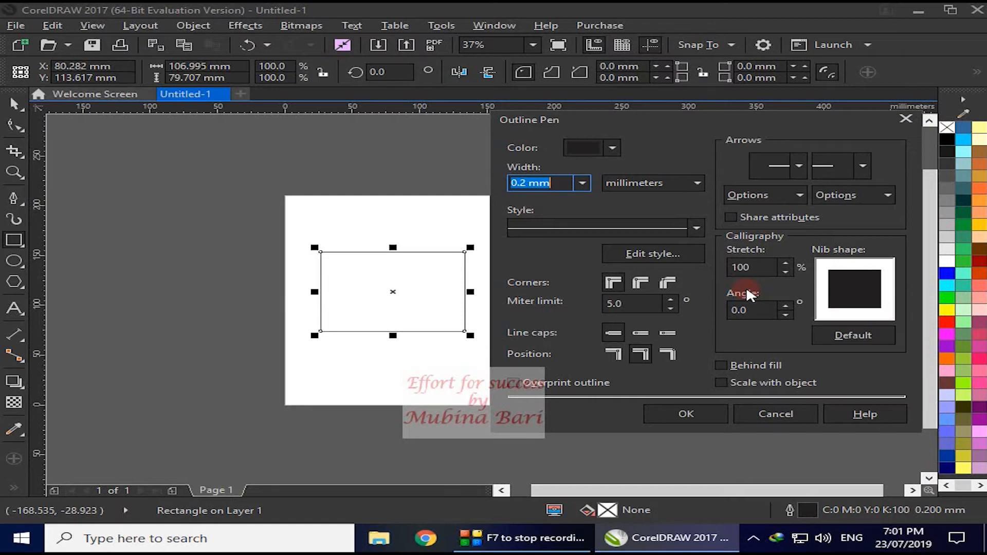
left_click(612, 148)
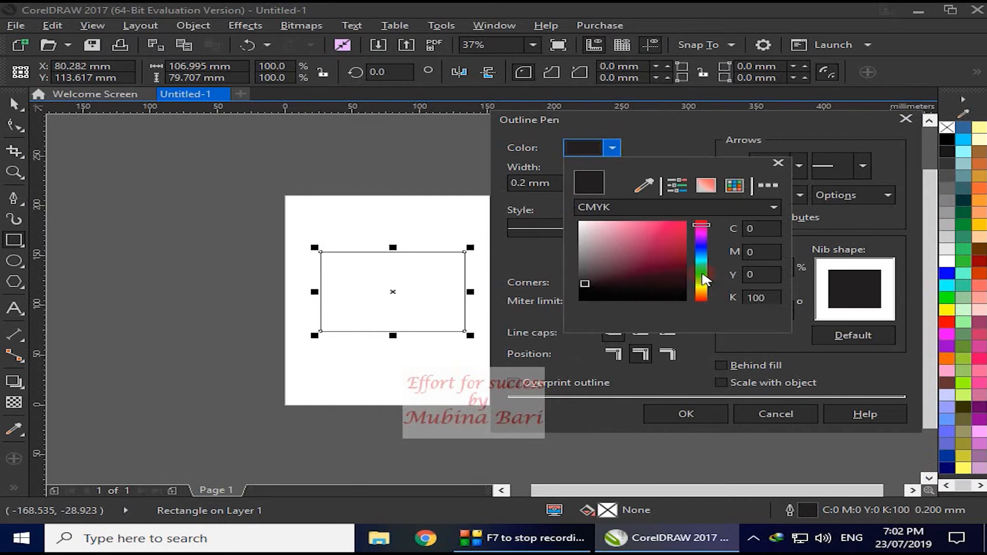
left_click(704, 249)
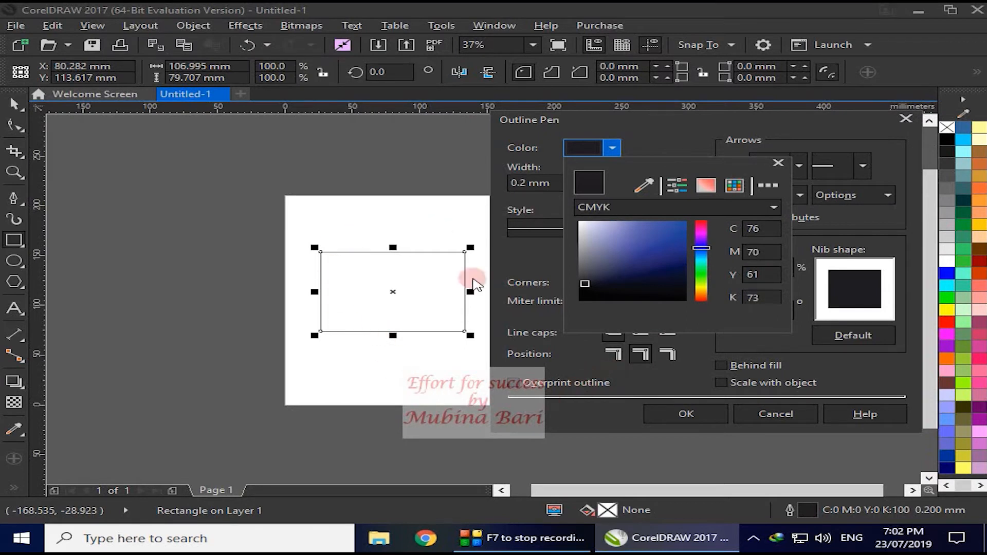
left_click(695, 419)
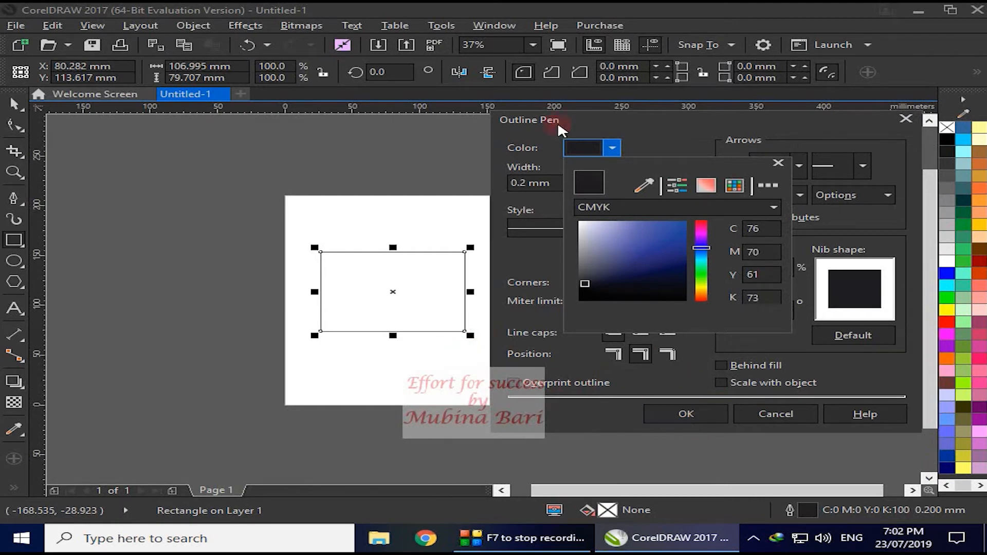
left_click(701, 223)
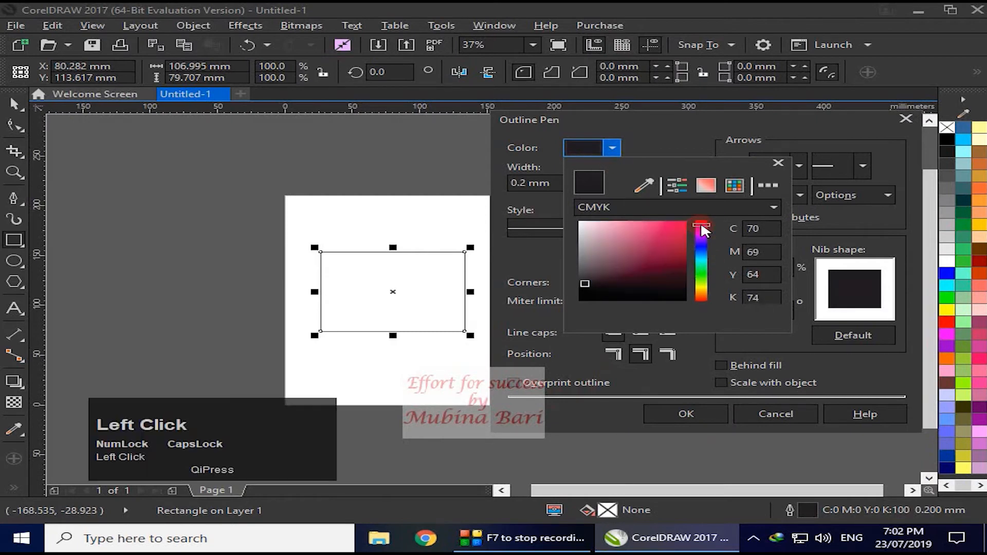
left_click(699, 407)
left_click(703, 412)
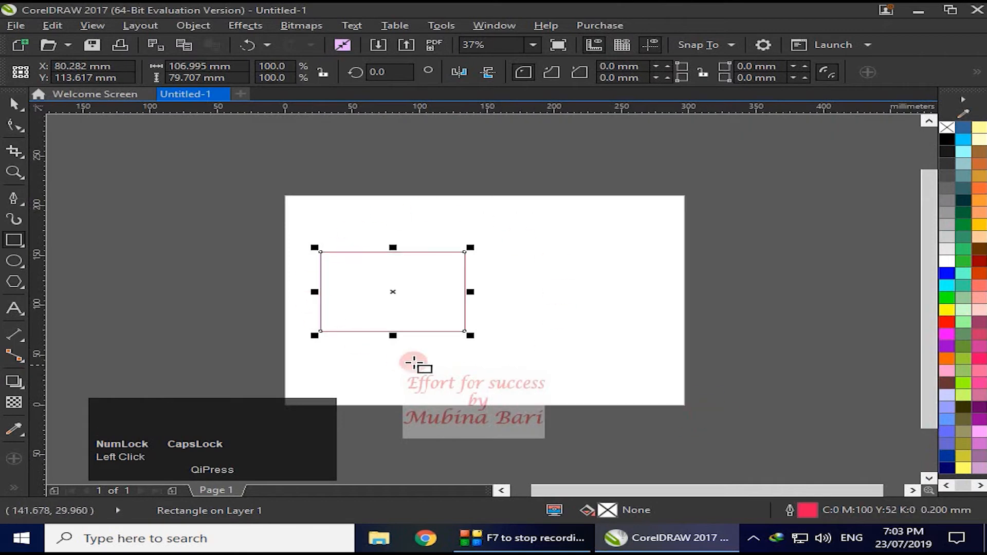
- Reopen the rectangle's Outline Pen settings and look through the available outline widths and measurement units
left_click(790, 511)
left_click_drag(522, 106, 726, 115)
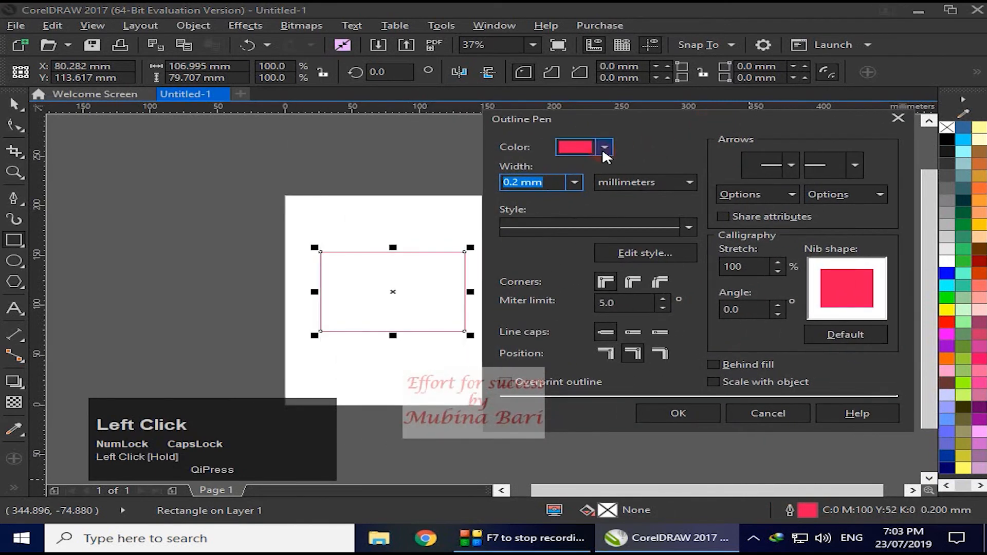
left_click(575, 183)
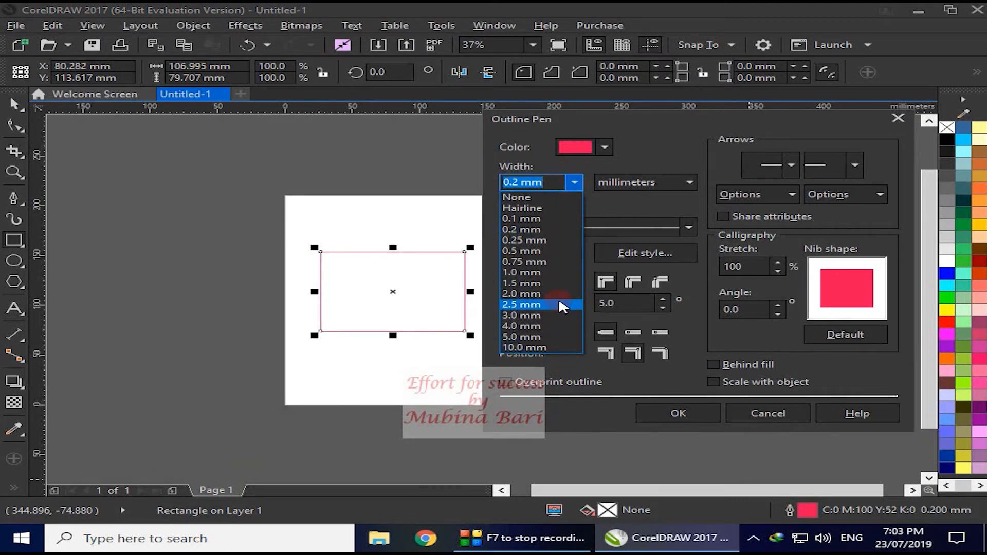
left_click(693, 179)
left_click(693, 179)
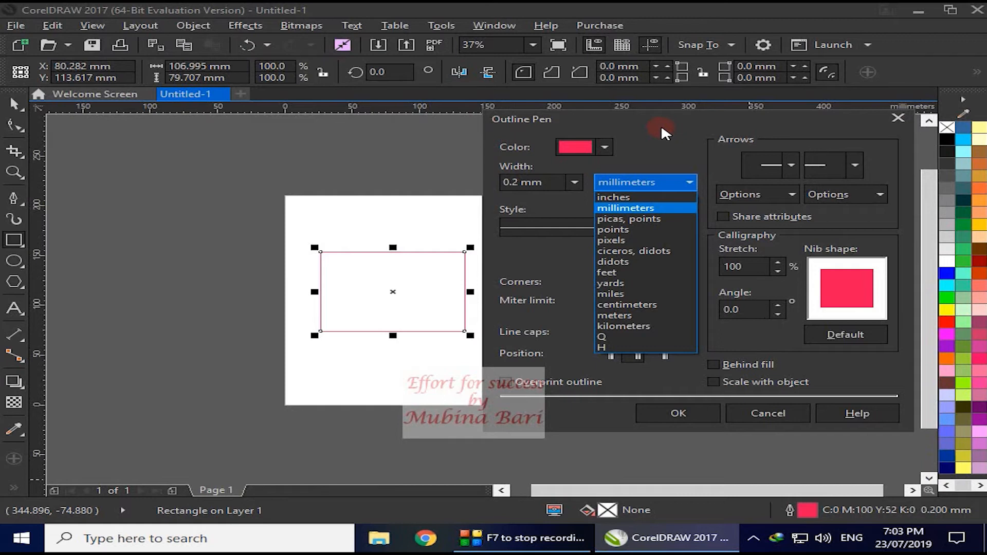
left_click(688, 182)
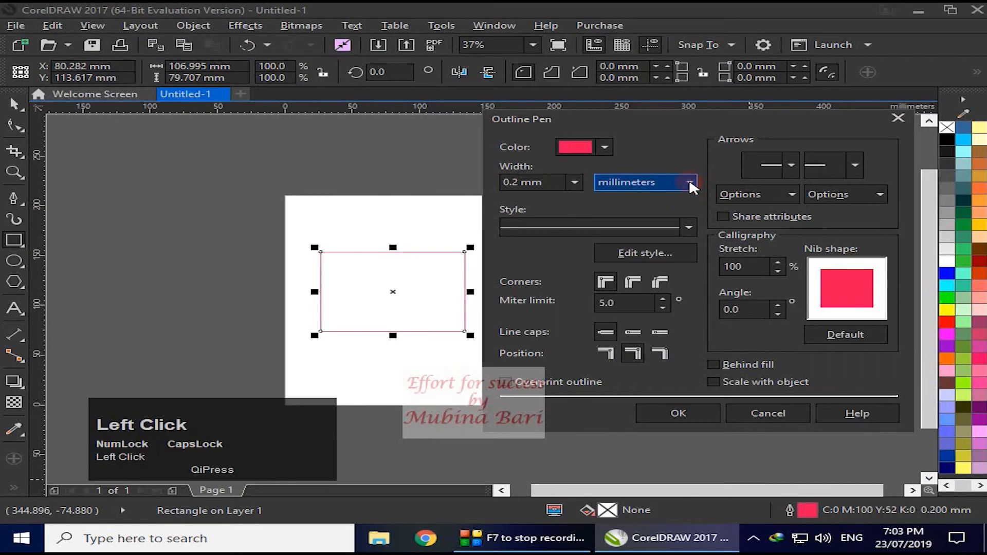
- Choose a dashed line style for the rectangle's outline
left_click(688, 226)
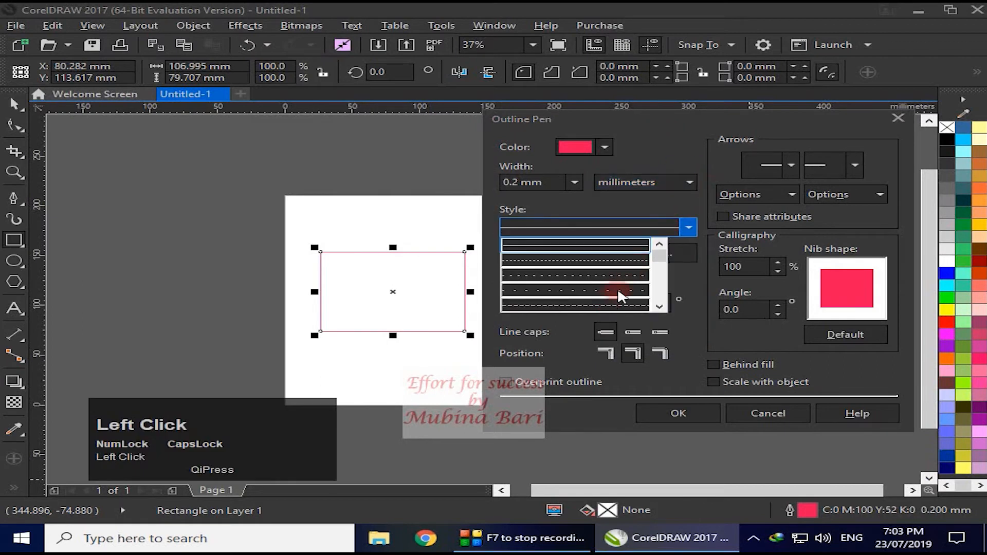
left_click_drag(657, 257, 660, 274)
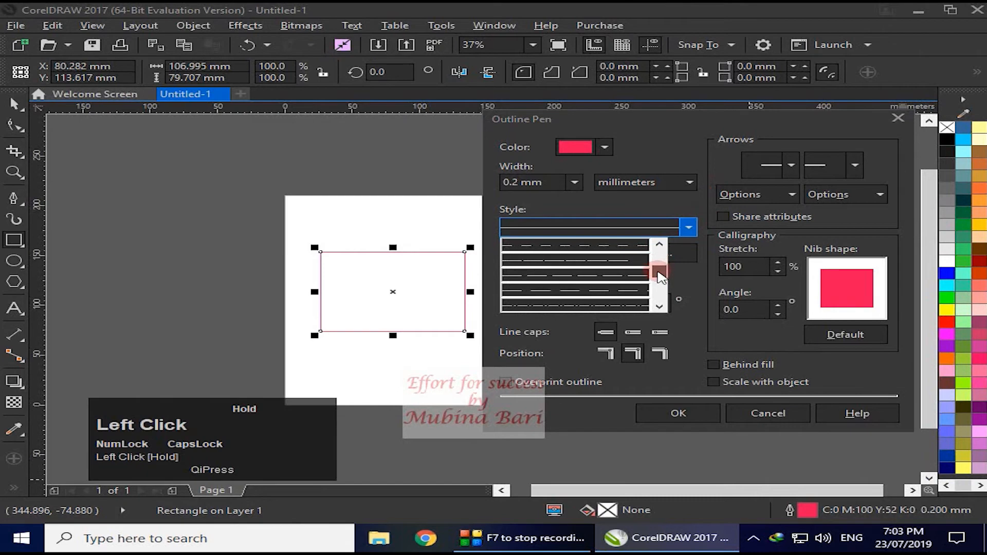
left_click(626, 243)
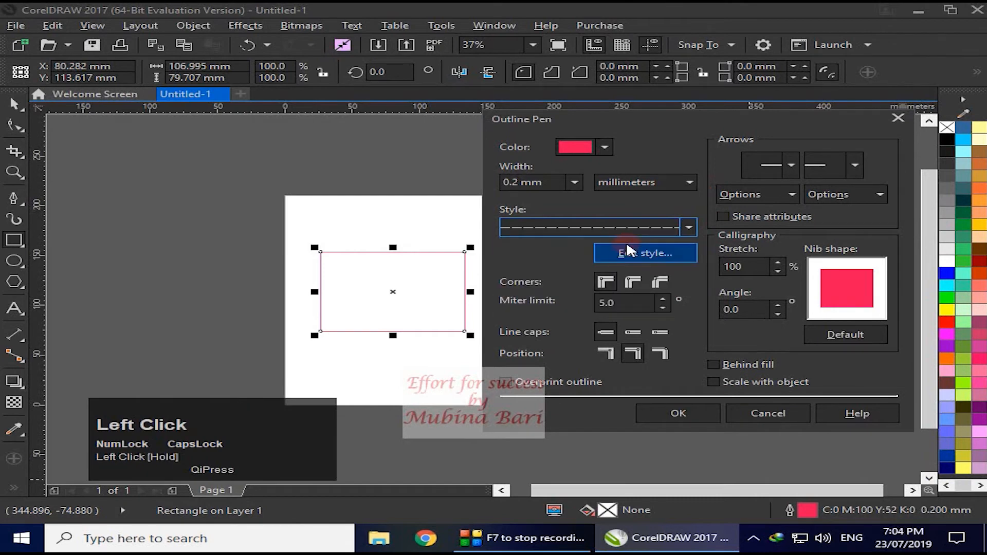
left_click(518, 227)
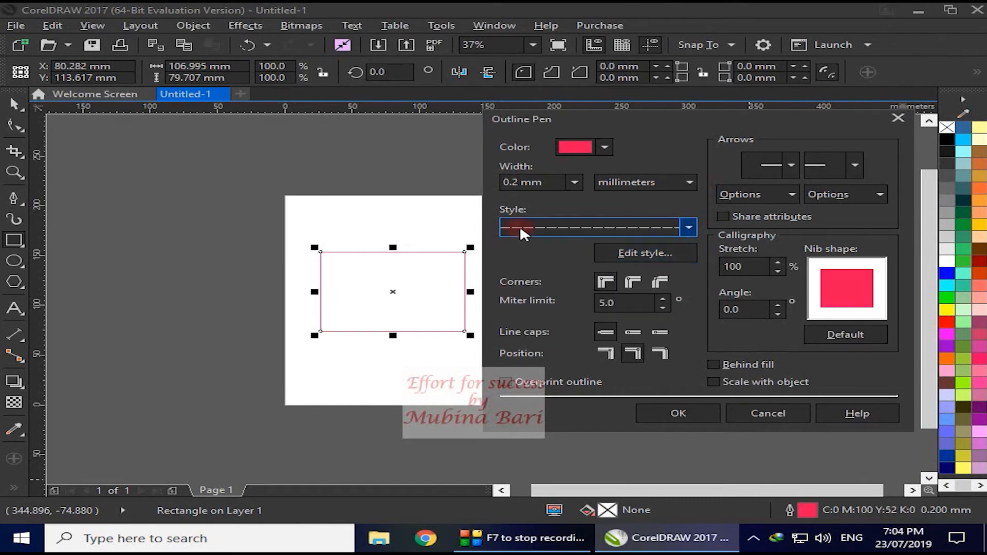
- Try a wider gap between the dashes in the line style editor, restore the original spacing and discard the edit
left_click(658, 247)
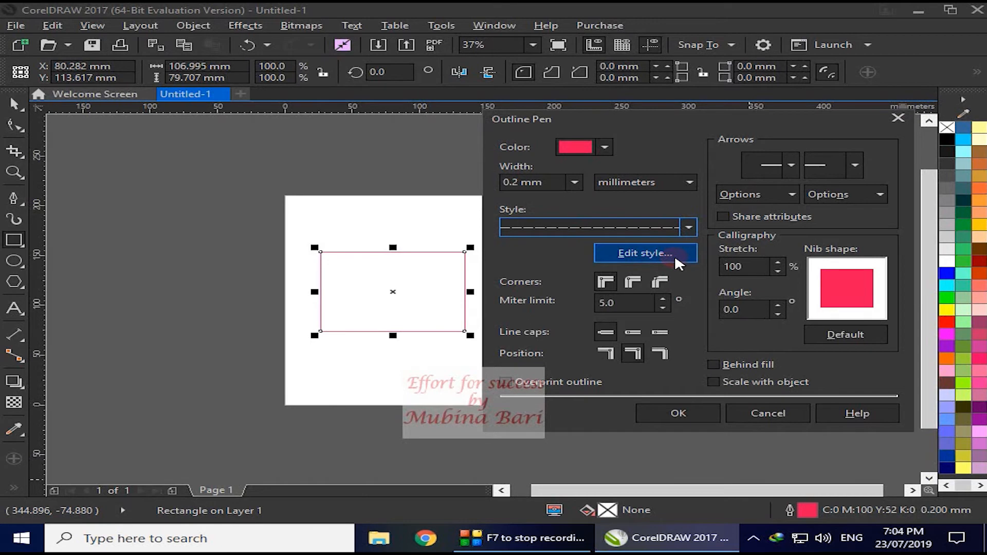
left_click(638, 252)
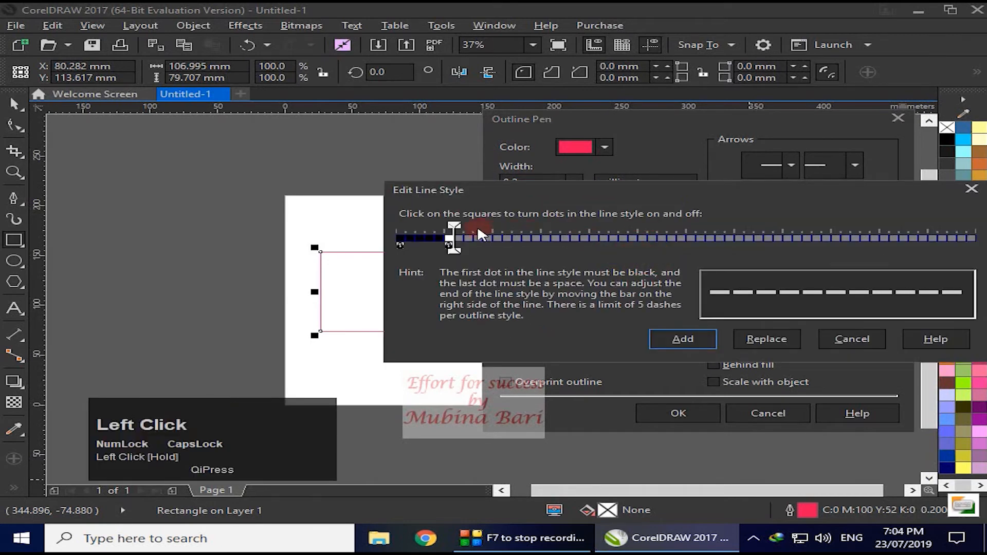
left_click_drag(482, 233, 486, 230)
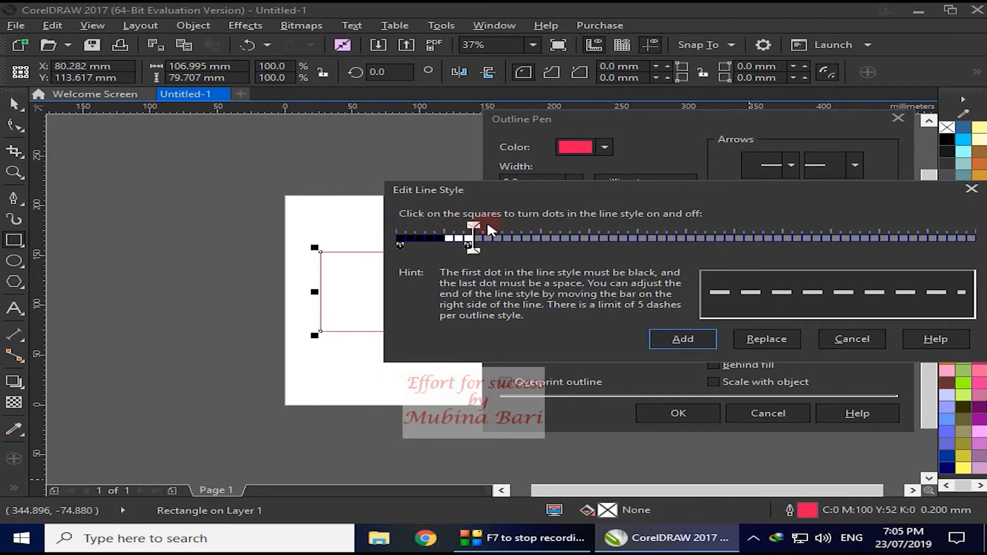
left_click_drag(478, 225, 452, 241)
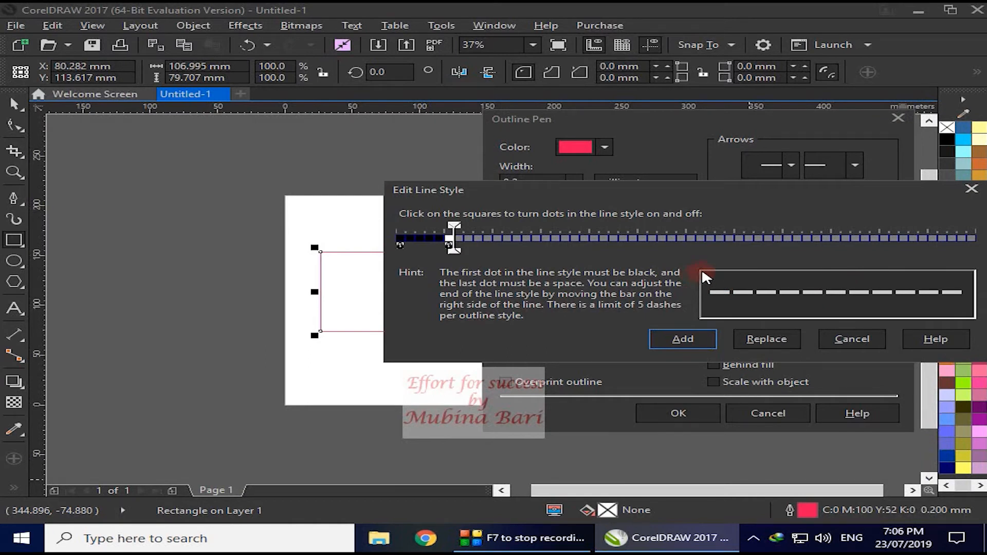
left_click(970, 195)
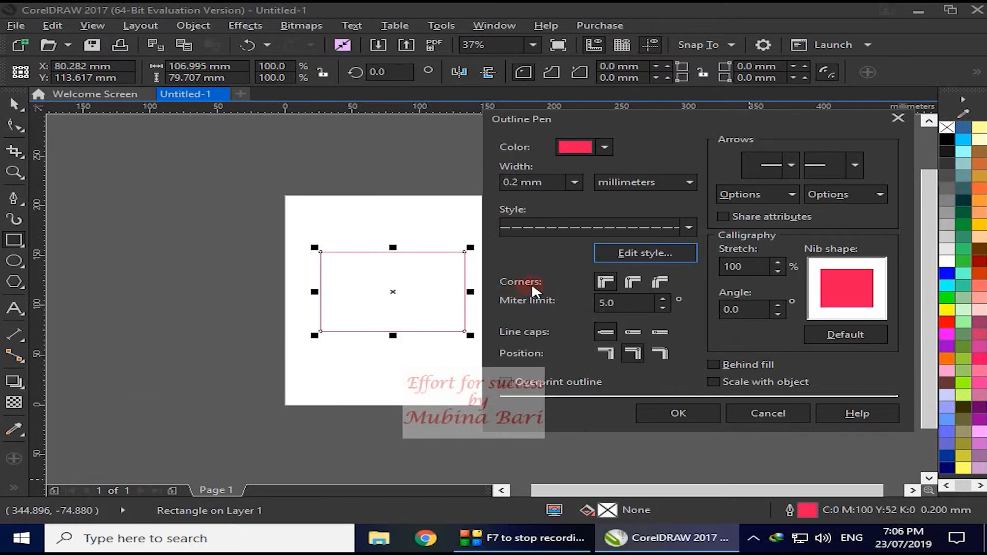
- Set the rectangle's outline width to 4.0 mm and apply the outline settings
left_click(574, 183)
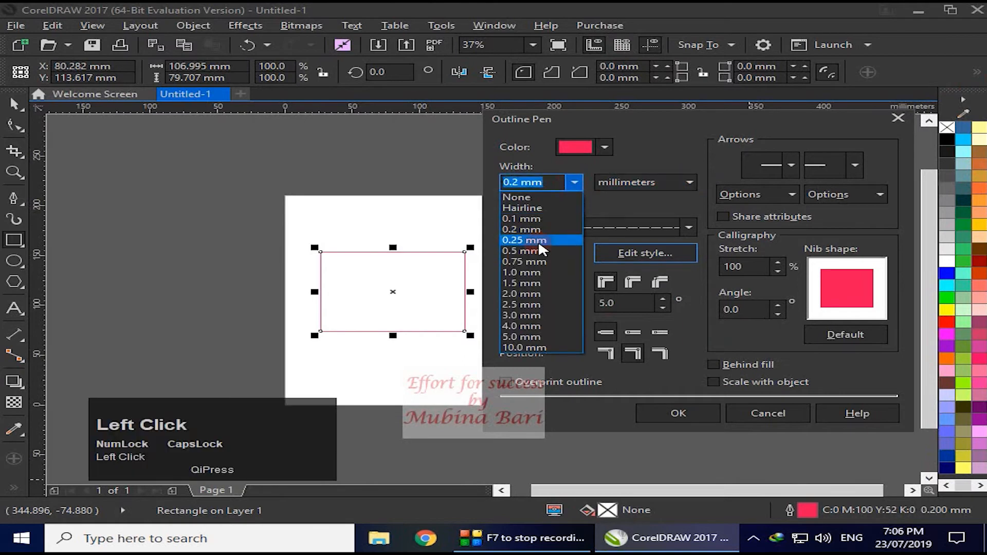
left_click(537, 326)
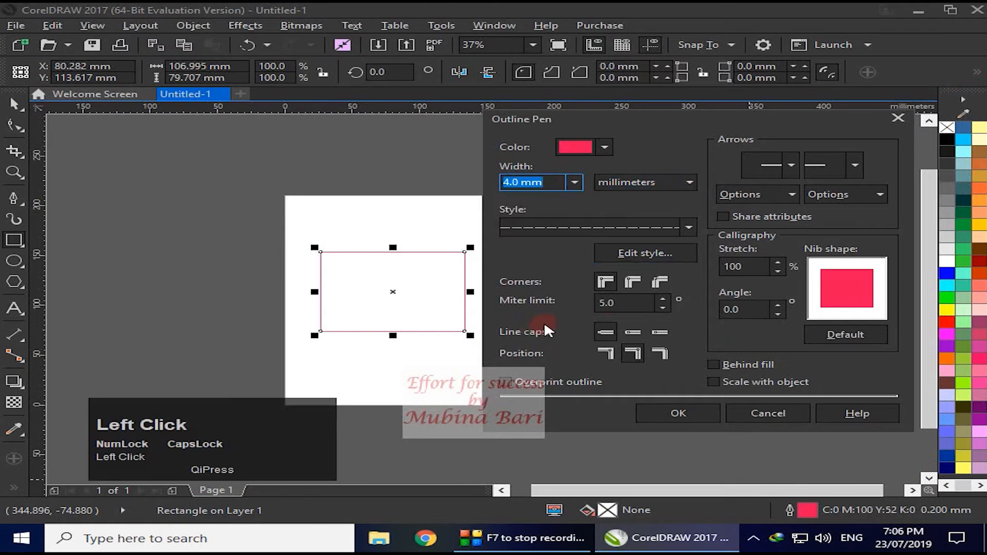
left_click(709, 413)
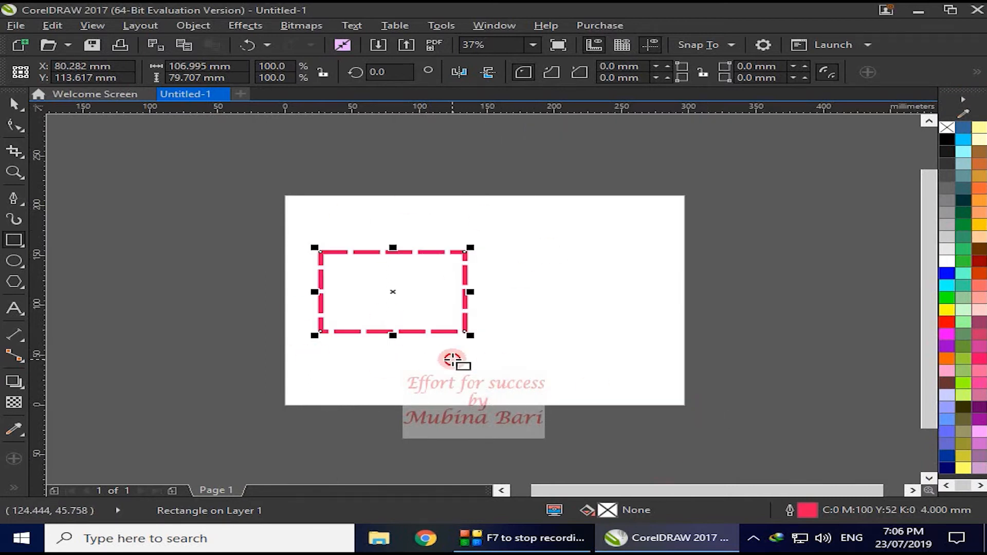
left_click(452, 360)
left_click(452, 333)
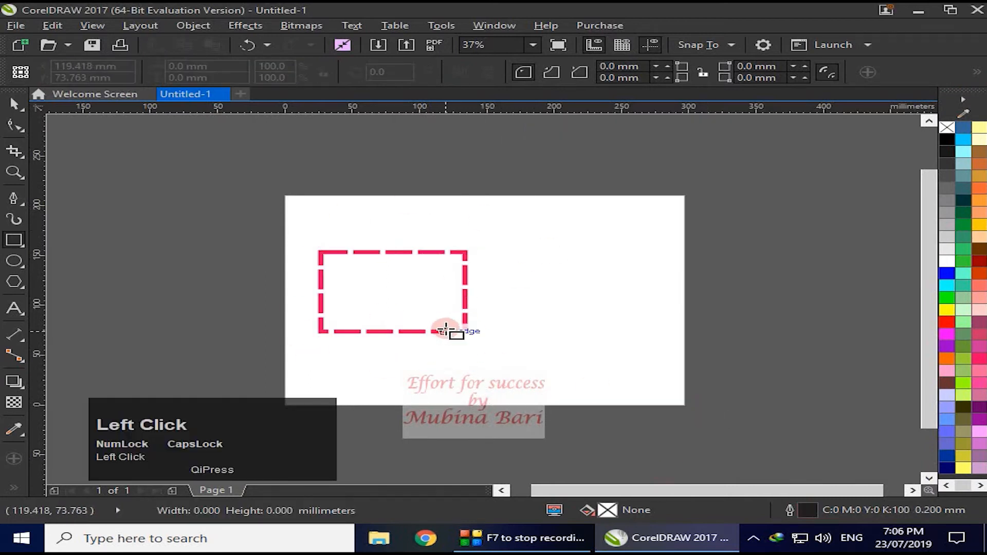
- Change the rectangle's outline style to a solid line and apply it
double_click(790, 511)
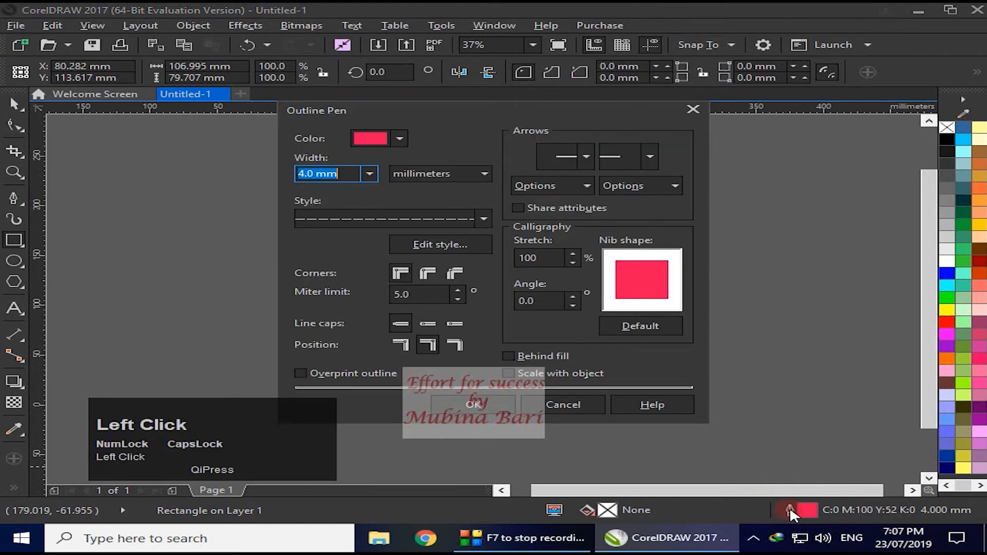
left_click(481, 214)
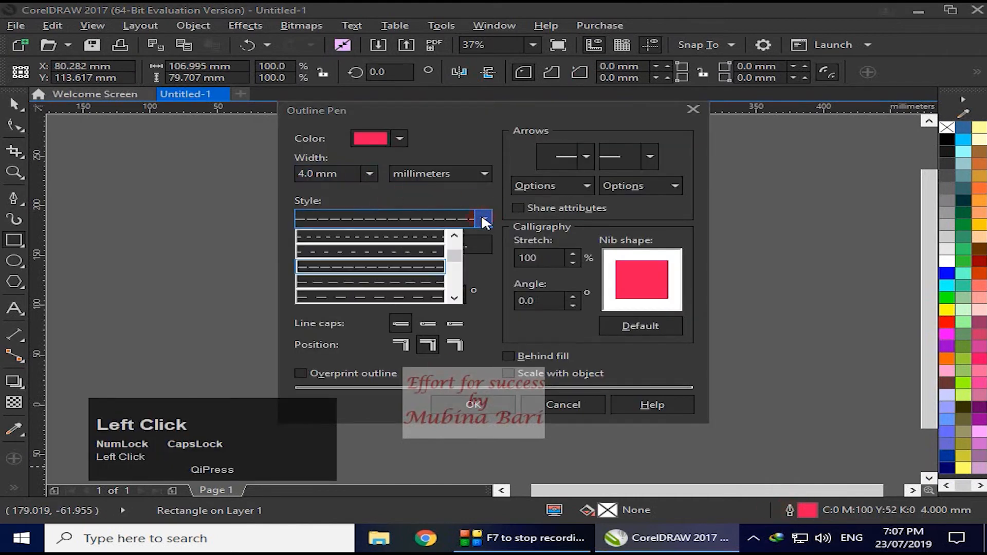
left_click(436, 237)
left_click(708, 400)
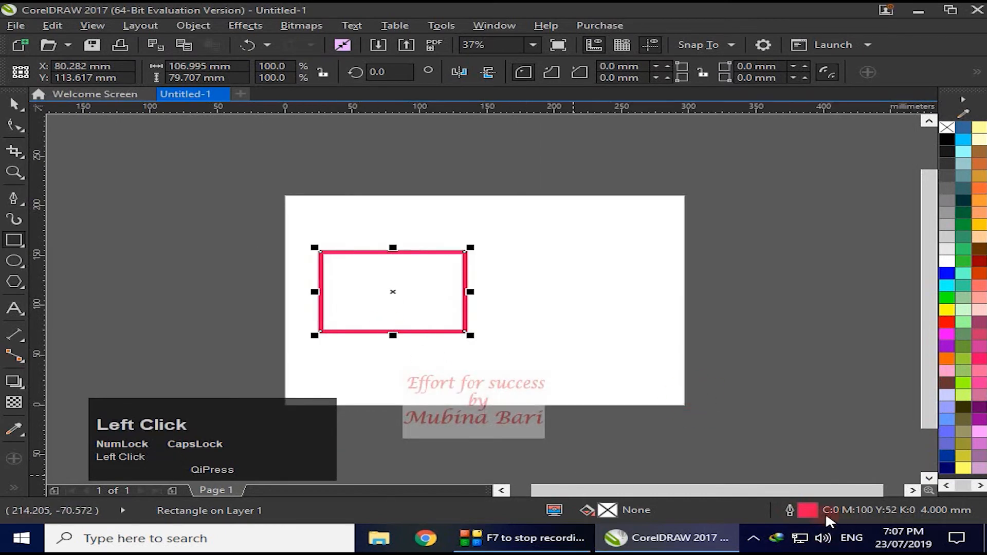
- Give the rectangle's outline rounded corners, apply the change and inspect its upper-right corner up close
double_click(806, 509)
left_click_drag(471, 112, 661, 129)
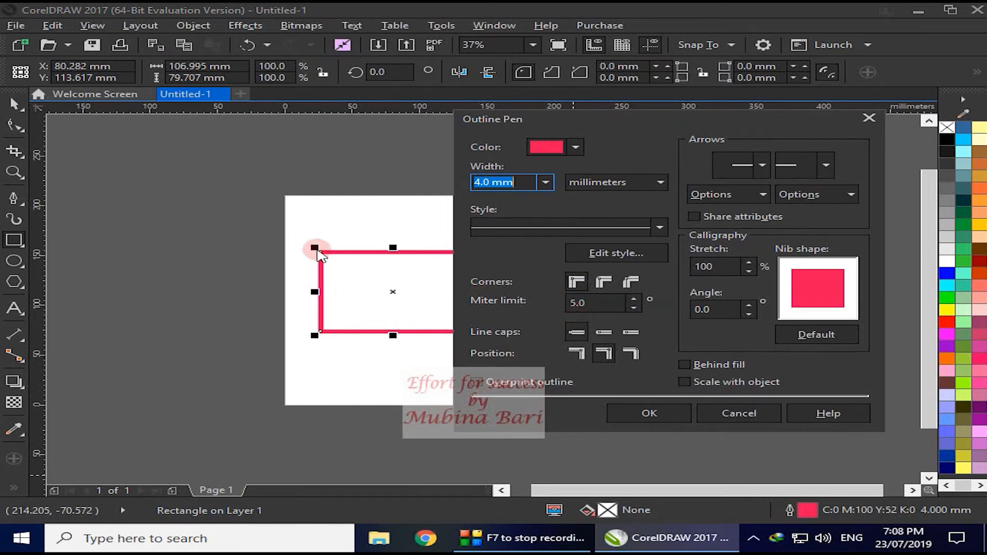
left_click(601, 284)
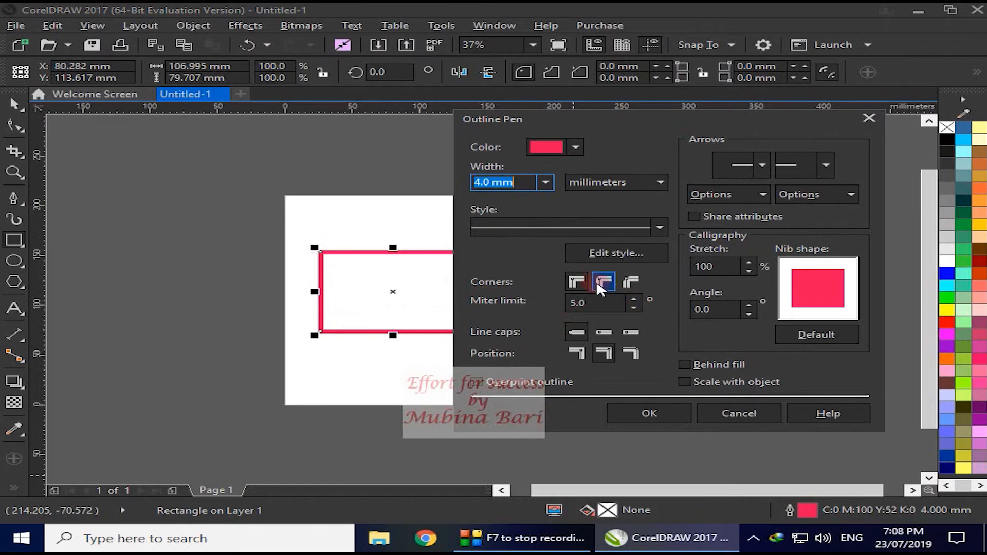
left_click(600, 284)
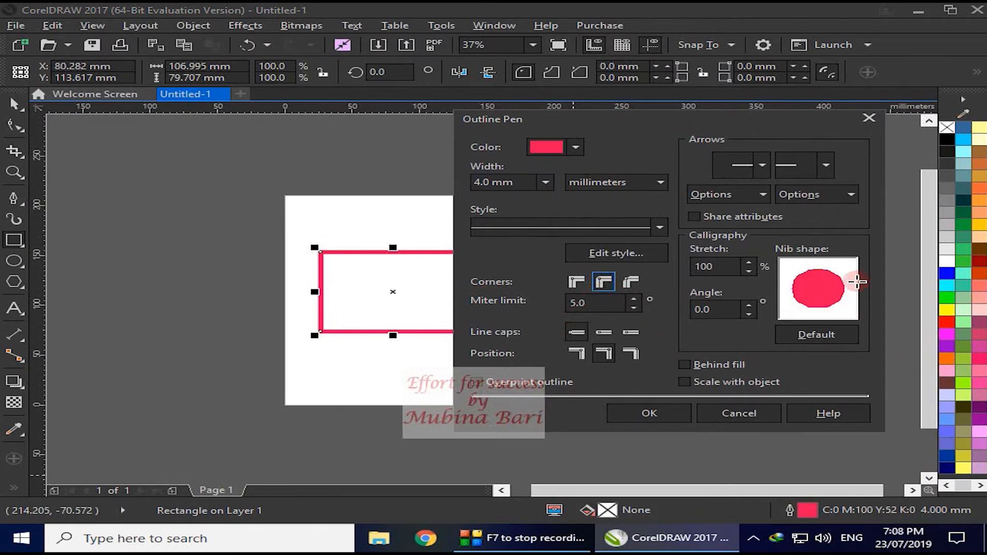
left_click(649, 414)
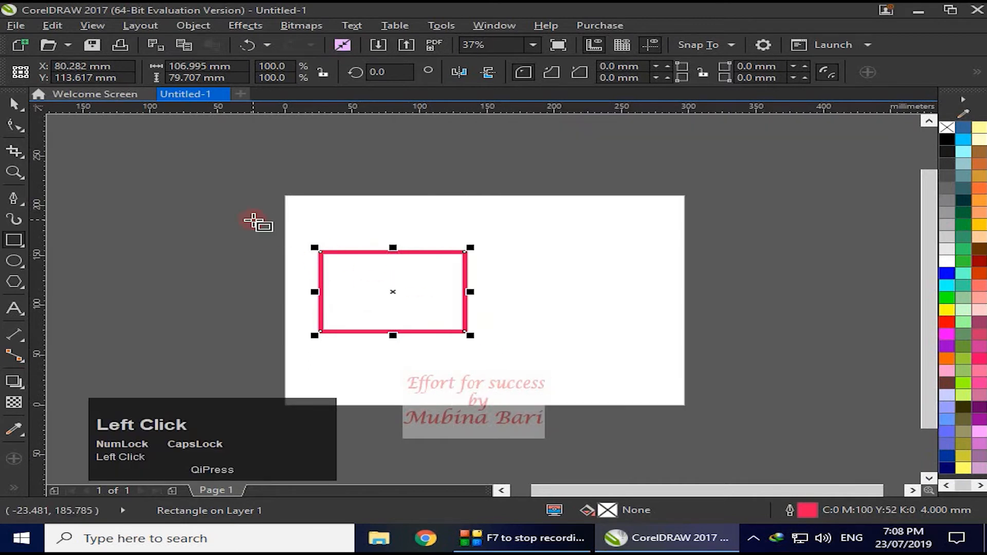
left_click(15, 171)
left_click_drag(434, 232, 503, 290)
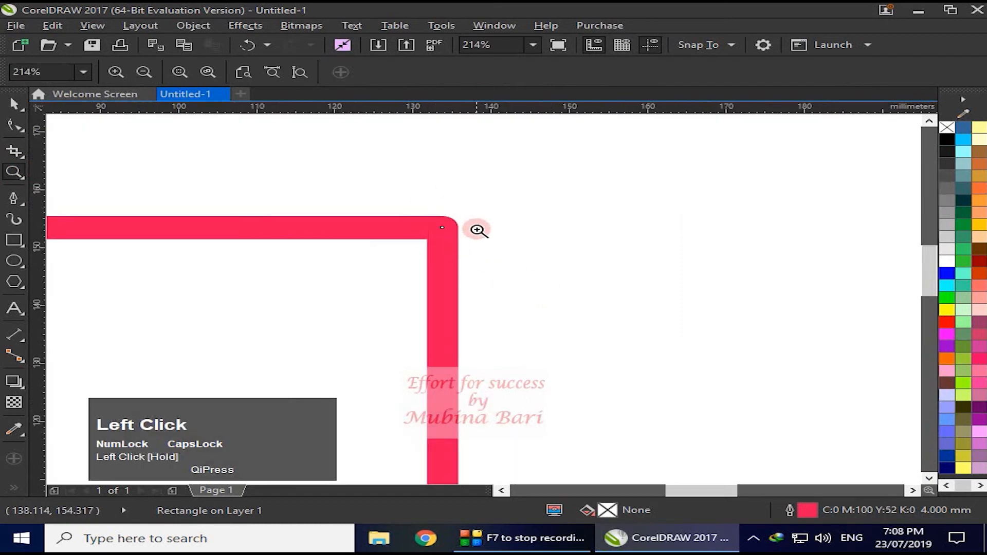
left_click(242, 72)
- Change the rectangle's outline to bevel corners, apply the change and inspect the upper-right corner up close
key("F12")
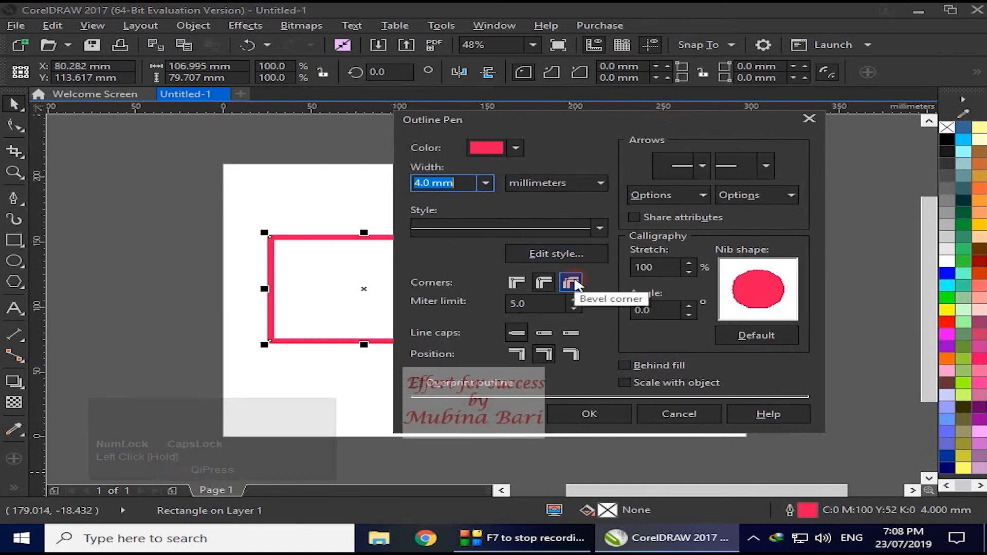
left_click(570, 283)
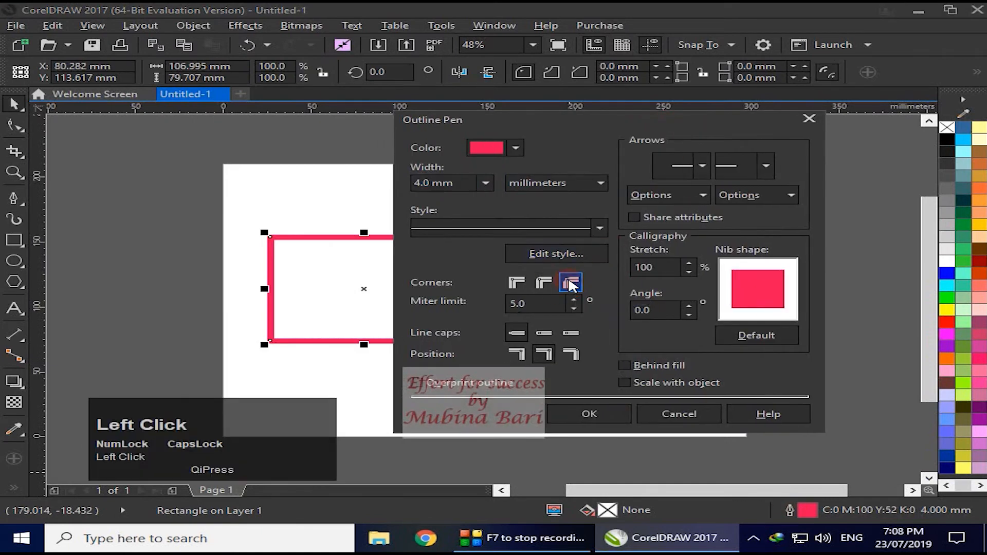
left_click(586, 414)
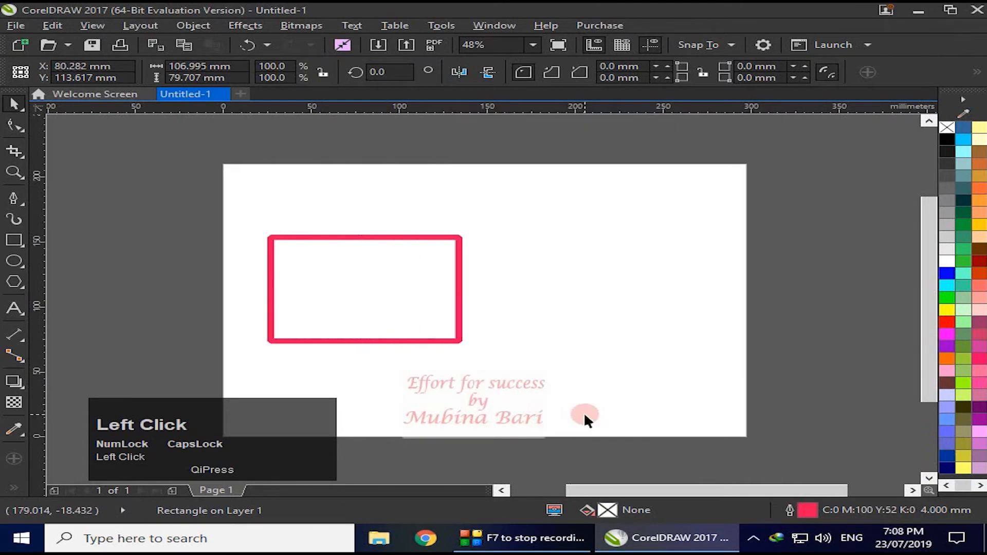
left_click(15, 175)
left_click_drag(432, 205, 527, 283)
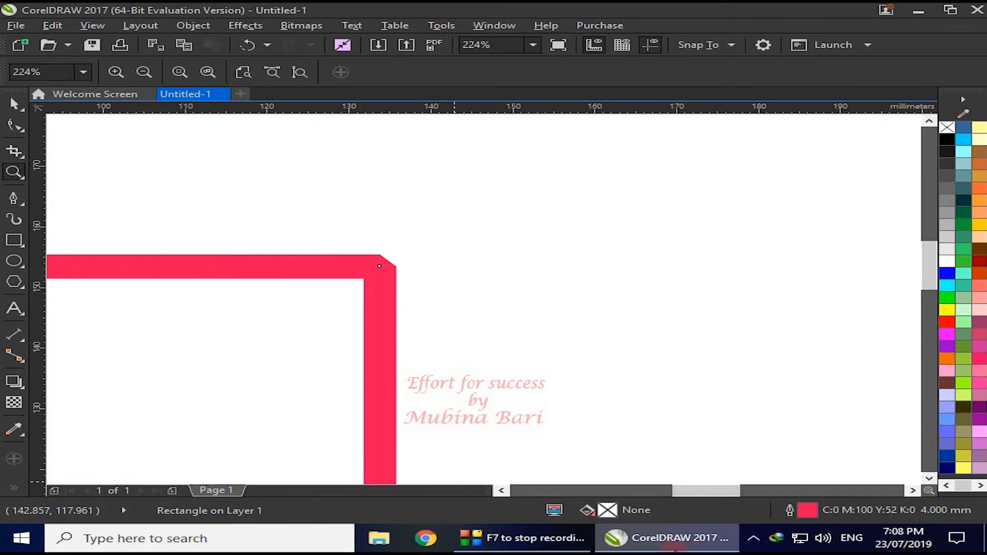
left_click(239, 72)
left_click(14, 104)
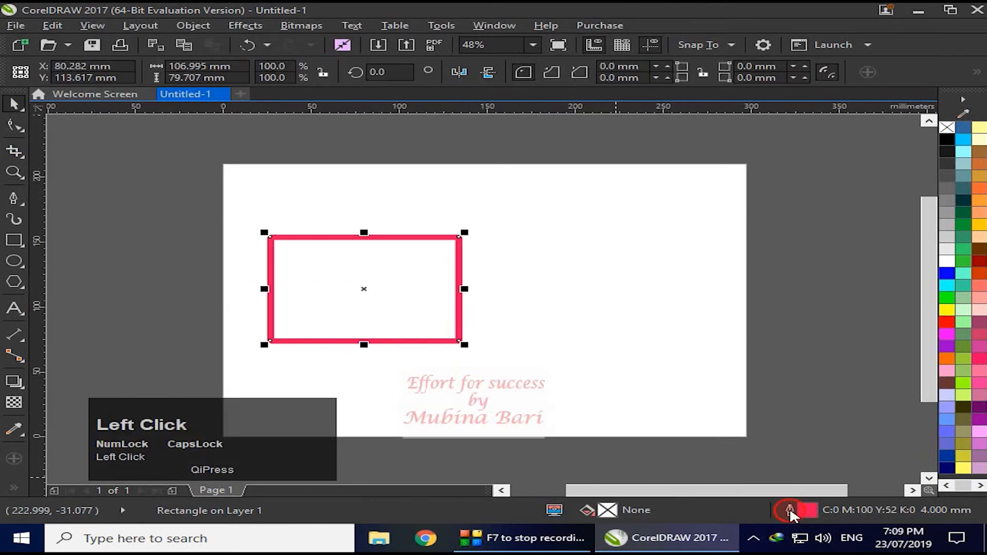
- Set the rectangle's outline to mitered corners with a width of 10.0 mm, apply it and deselect the rectangle
double_click(792, 510)
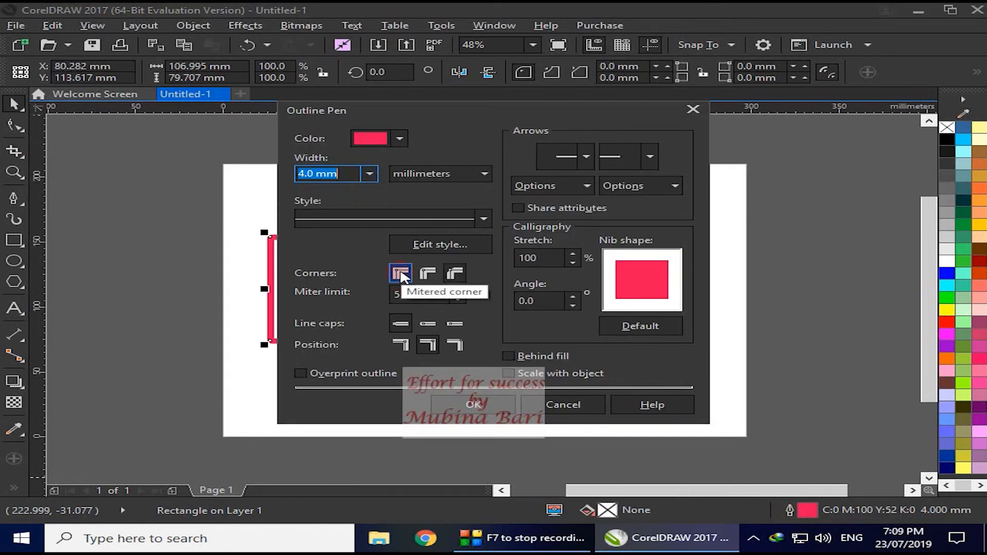
left_click(402, 275)
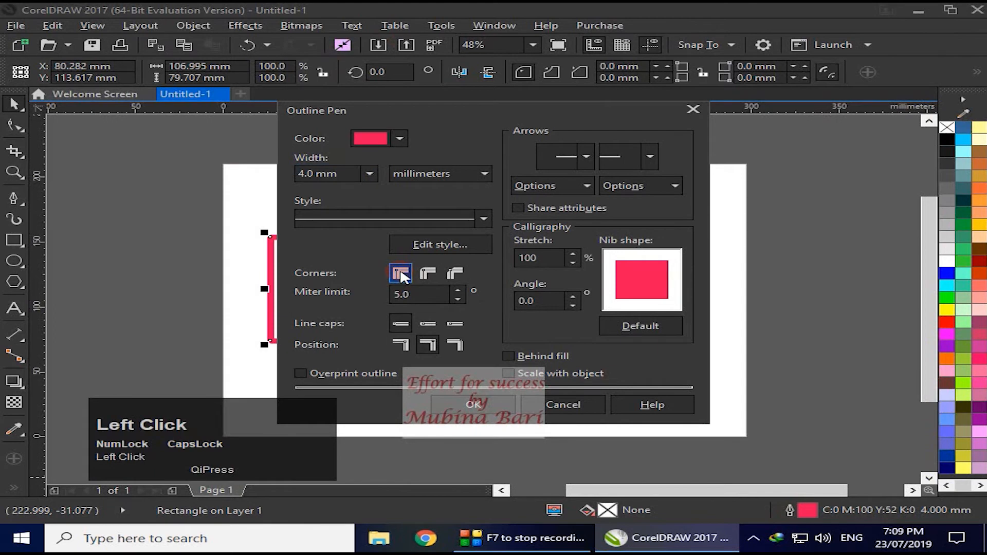
left_click(370, 176)
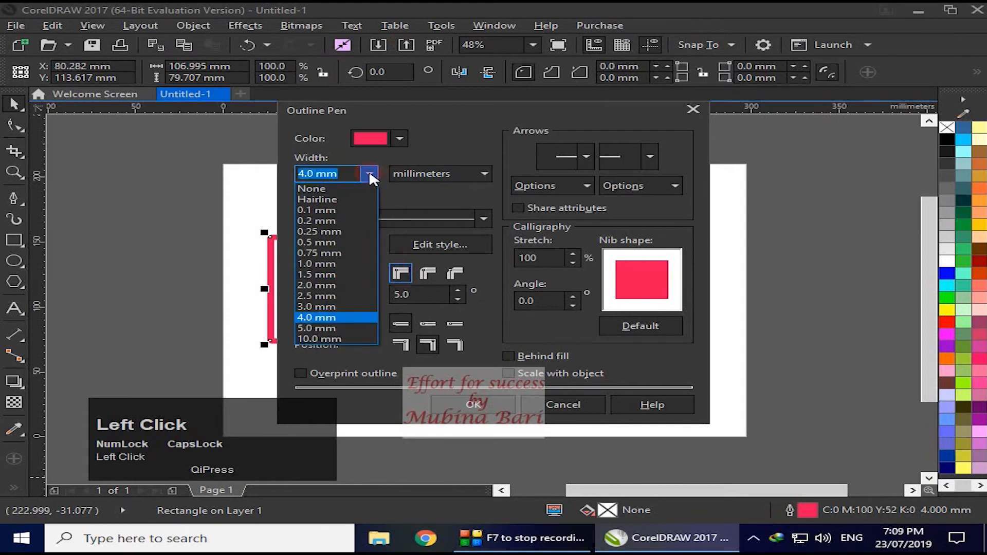
left_click(317, 338)
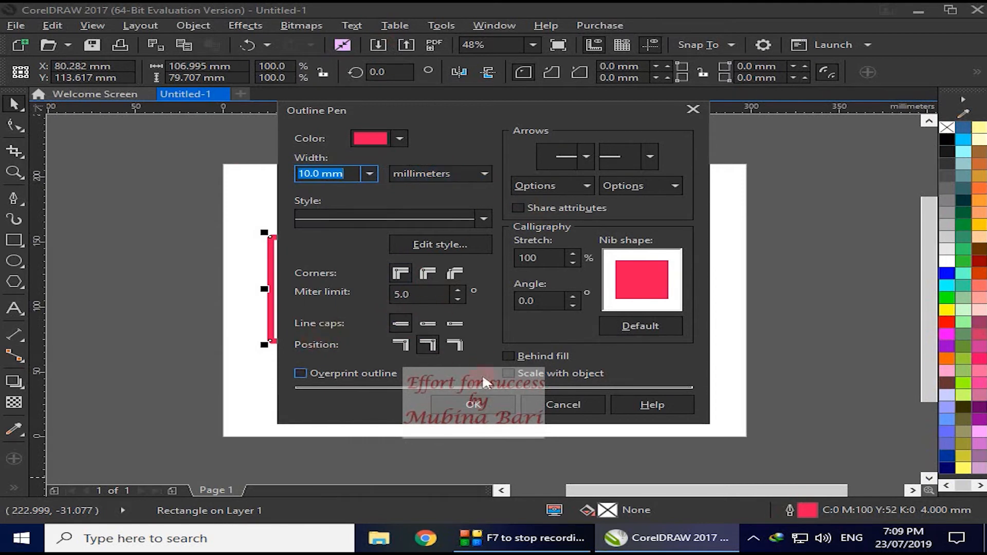
left_click(473, 403)
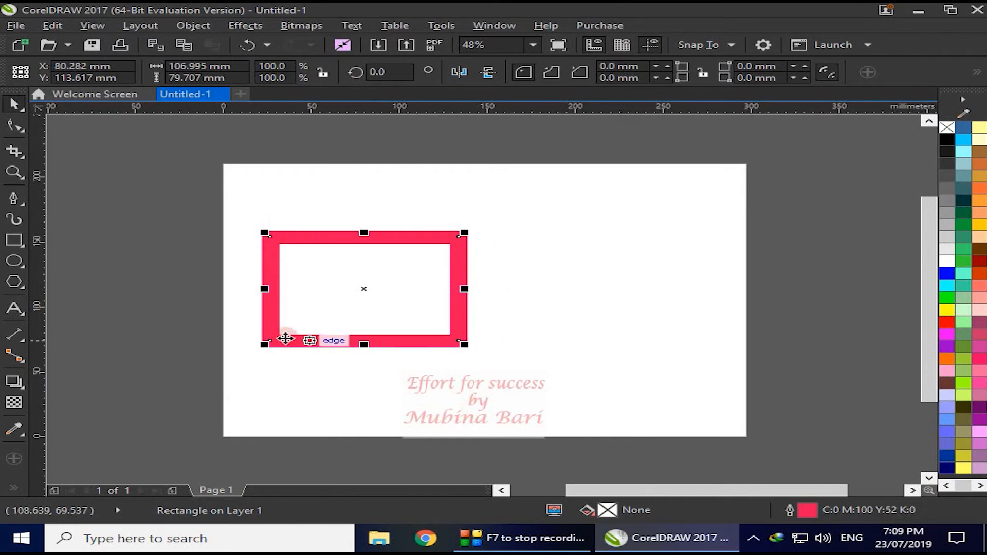
left_click(535, 252)
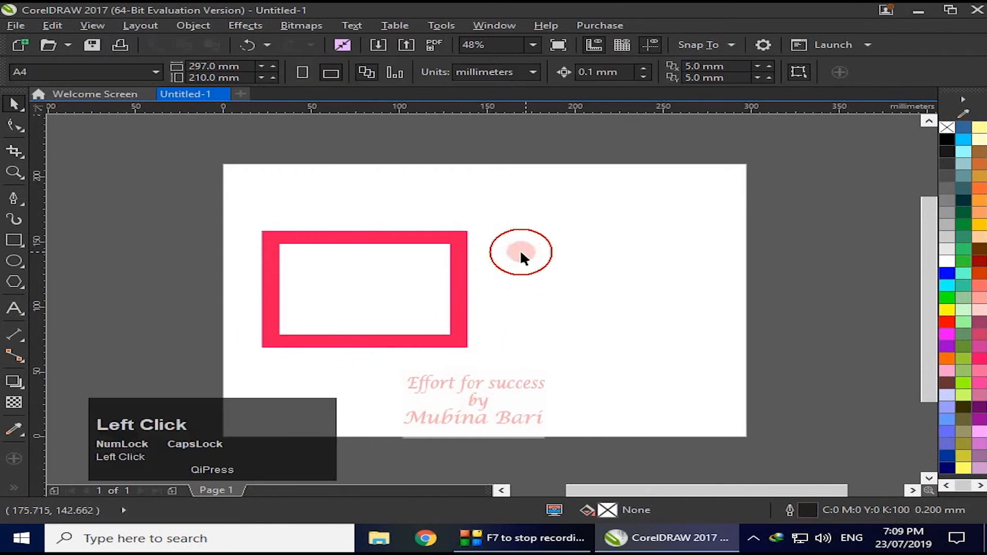
- Paste a copy of the thick-outlined rectangle directly on top of the original
left_click(464, 332)
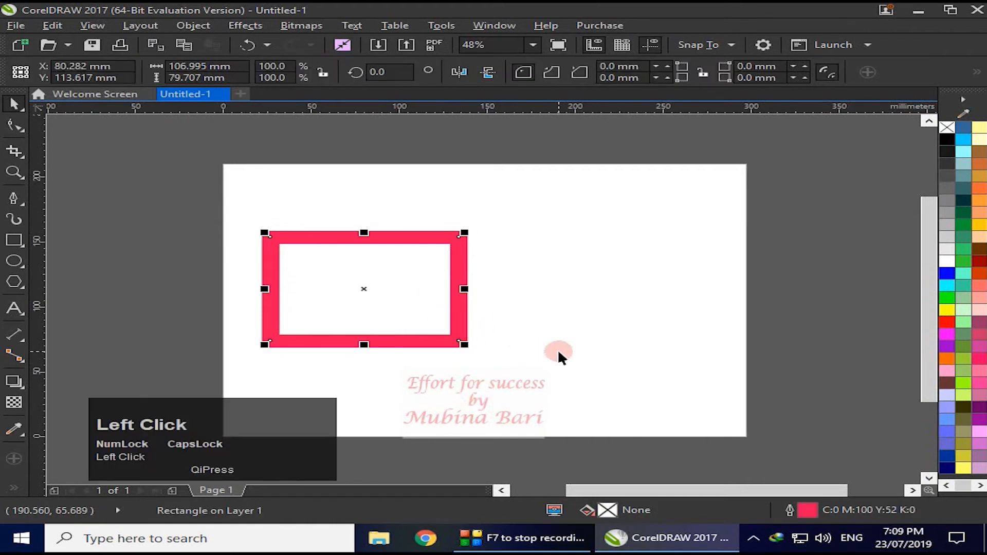
key("ctrl+c")
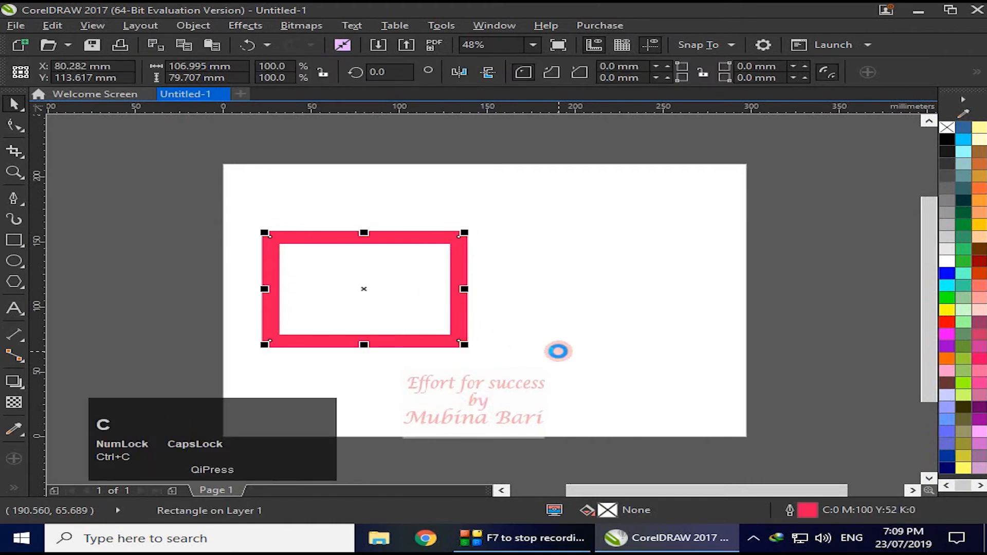
key("ctrl+v")
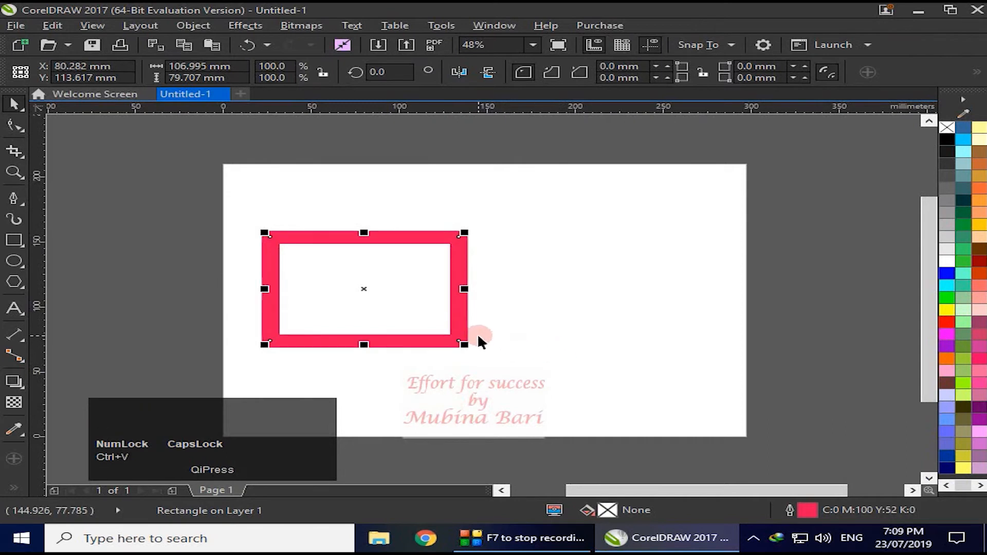
- Set the copied rectangle's outline width to 4.0 mm and its colour to blue (C88 M79 Y0 K0)
double_click(789, 510)
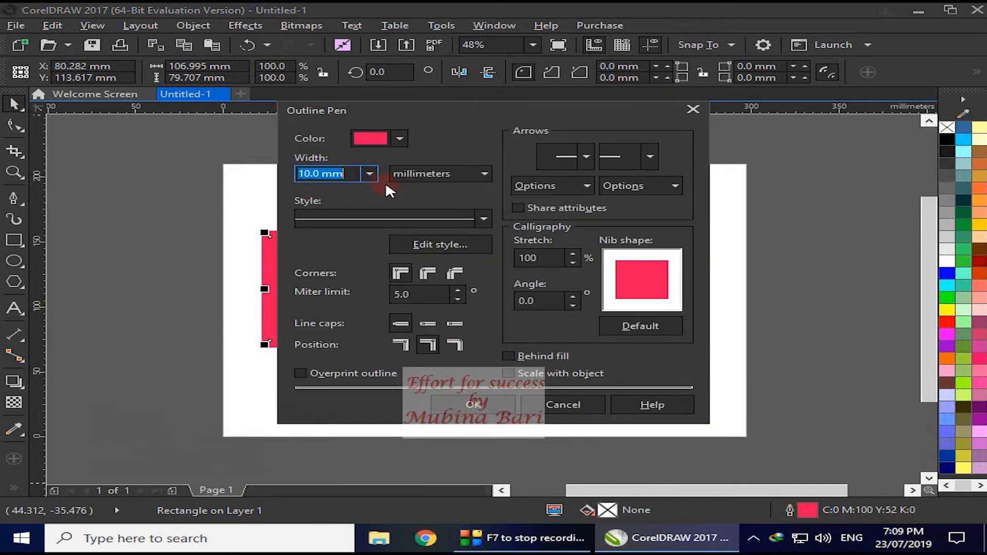
left_click(370, 173)
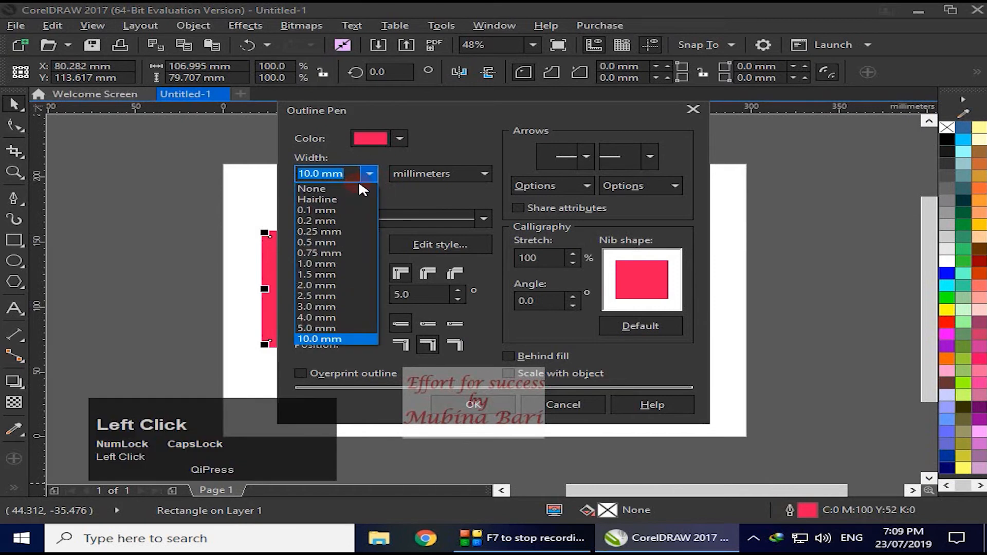
left_click(307, 318)
left_click(401, 138)
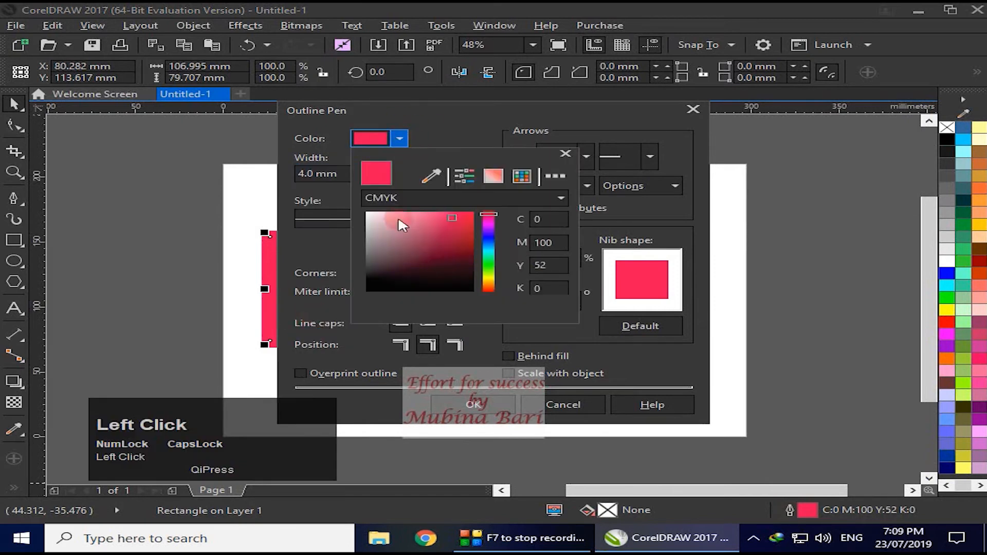
left_click_drag(491, 238, 492, 237)
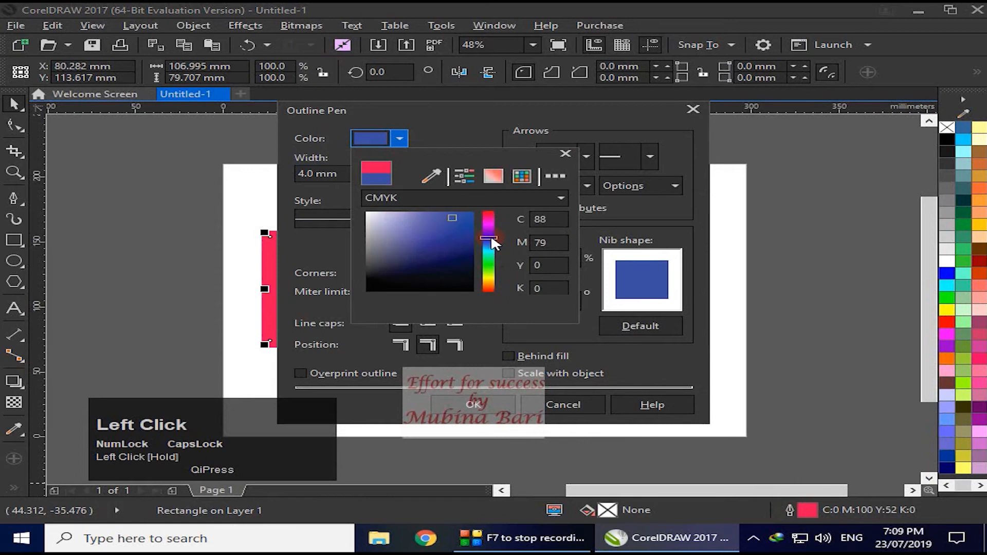
left_click(566, 153)
- Choose a dashed line style and rounded corners for the copy's outline, apply the settings and deselect the rectangle
left_click(483, 218)
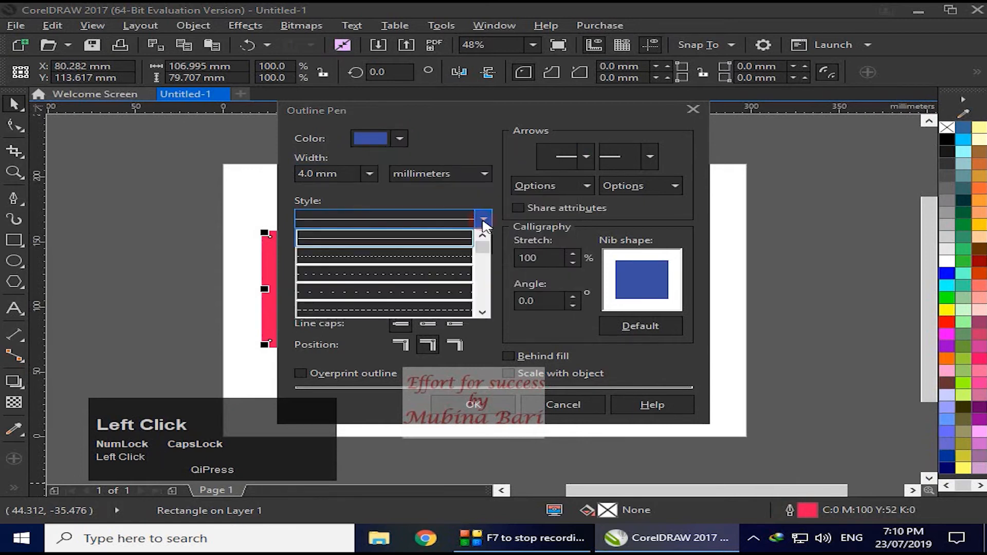
left_click(409, 259)
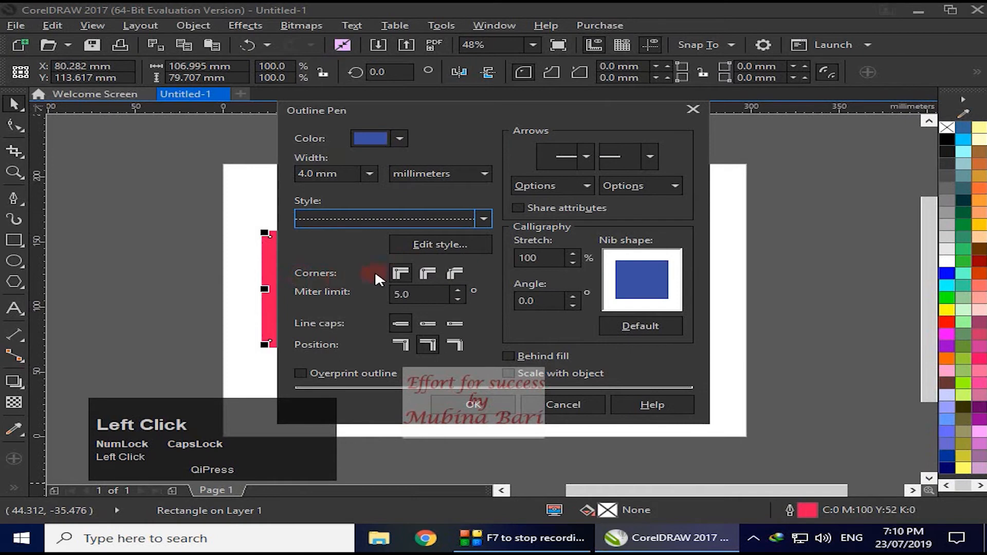
left_click(426, 273)
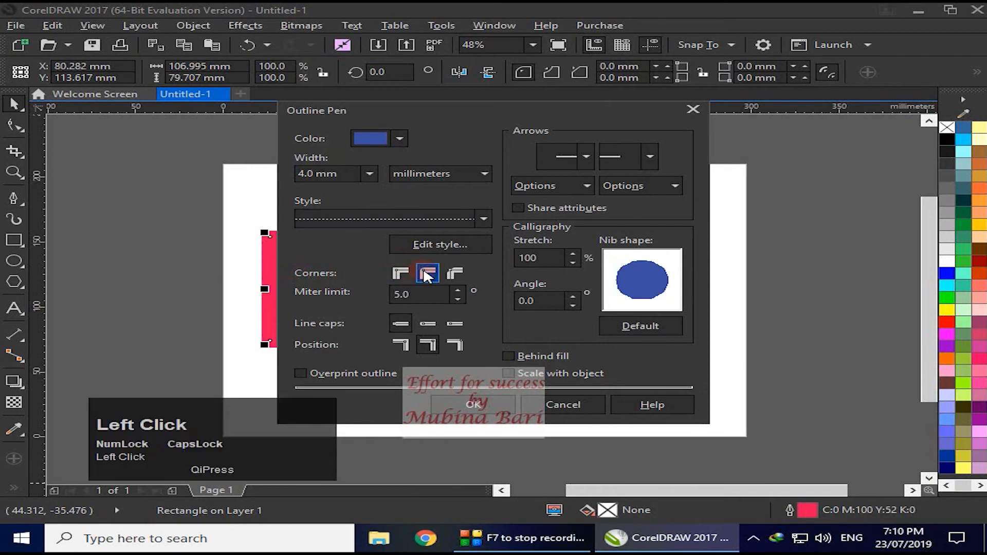
left_click(480, 404)
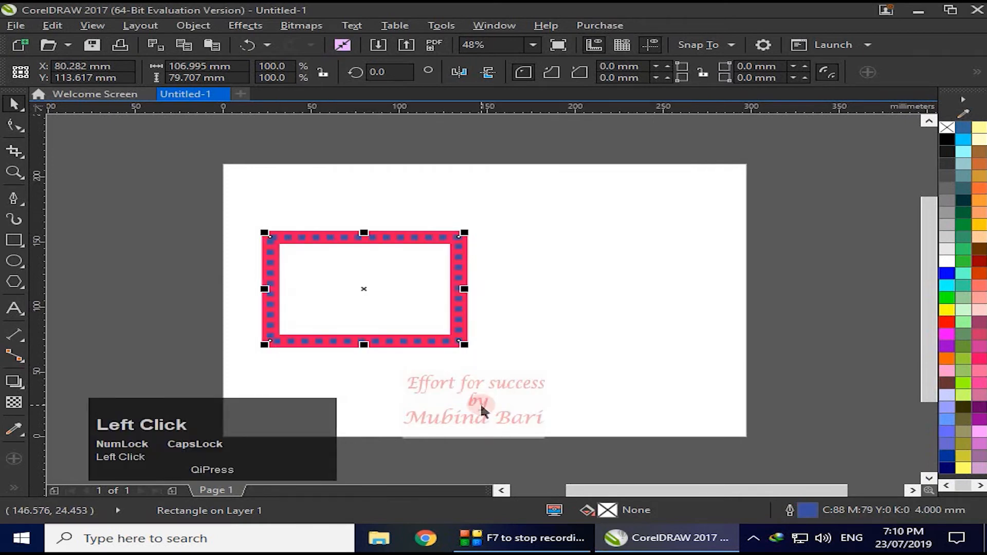
left_click(653, 283)
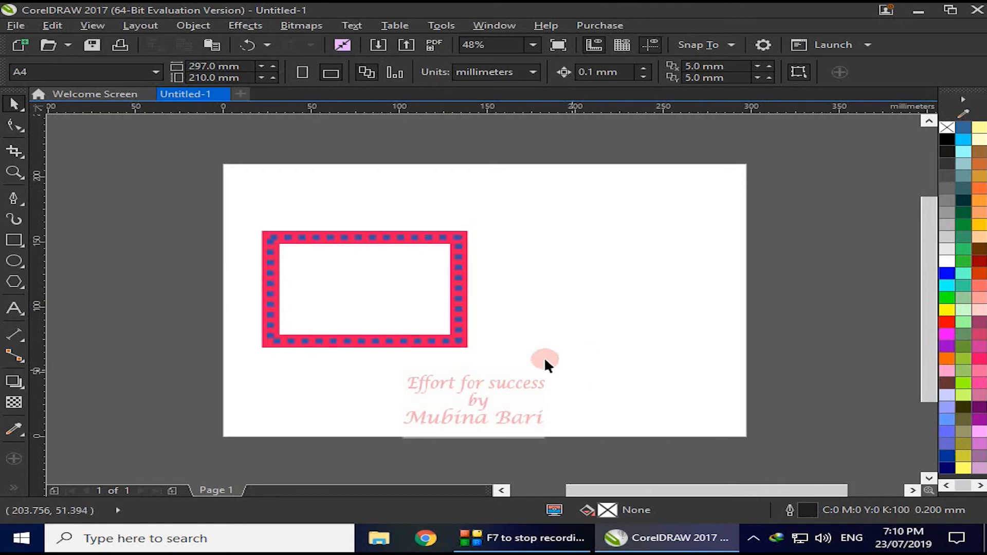
- Delete the two stacked rectangles from the page
left_click(382, 339)
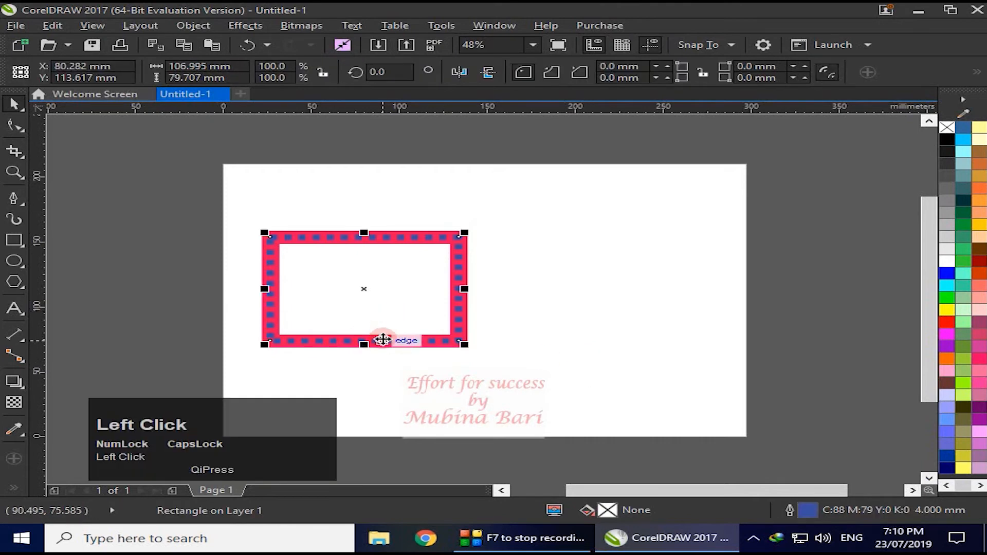
key("Delete")
- Add the capital letter "A" as artistic text on the page and enlarge it to about 353 pt
left_click(14, 308)
key("Caps_Lock")
left_click(315, 276)
type("A")
left_click_drag(331, 280, 560, 389)
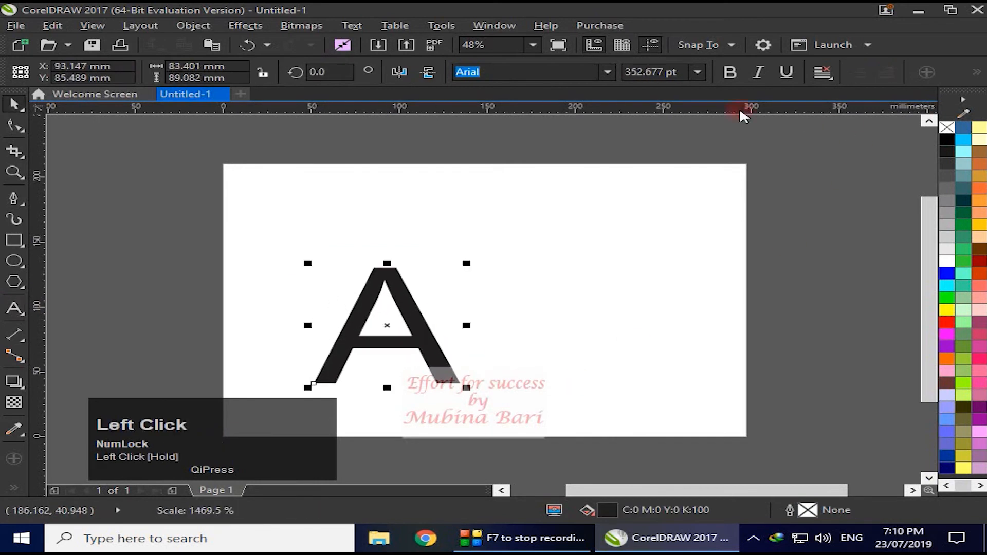
- Make the letter A bold and move it up and left, centring it at about X 66 mm, Y 115 mm
left_click(730, 73)
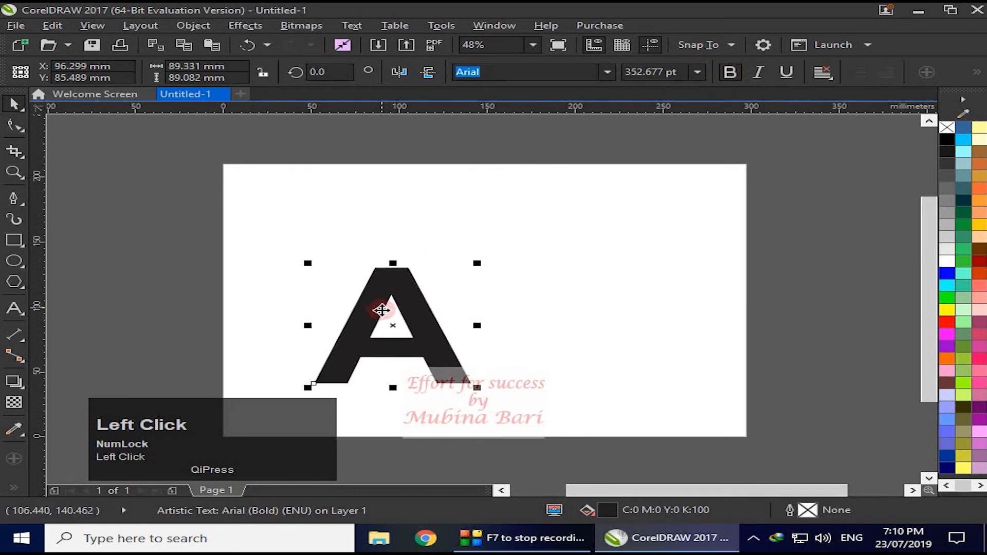
left_click_drag(385, 298, 333, 259)
- Set the letter A's outline width to 3.0 mm in the Outline Pen settings
double_click(789, 511)
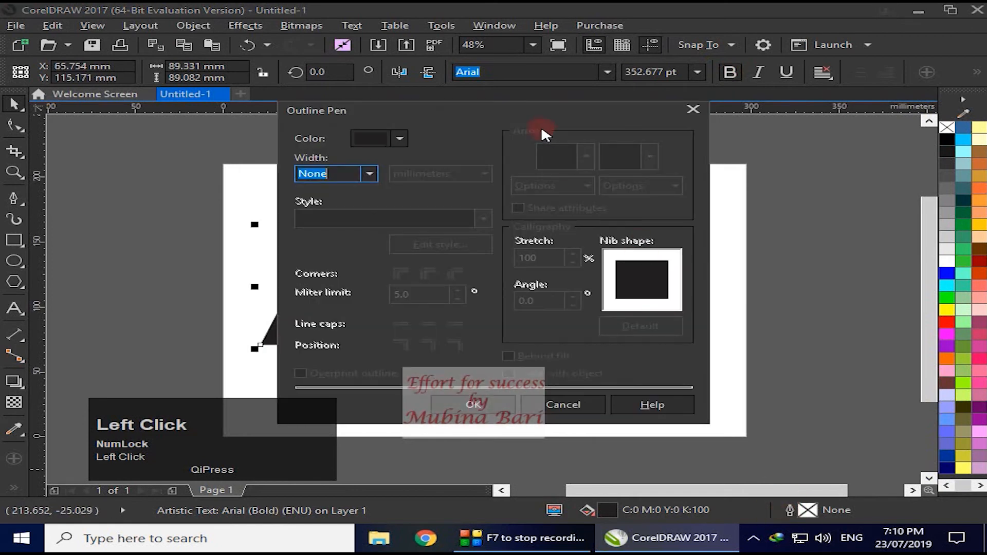
left_click_drag(527, 112, 714, 127)
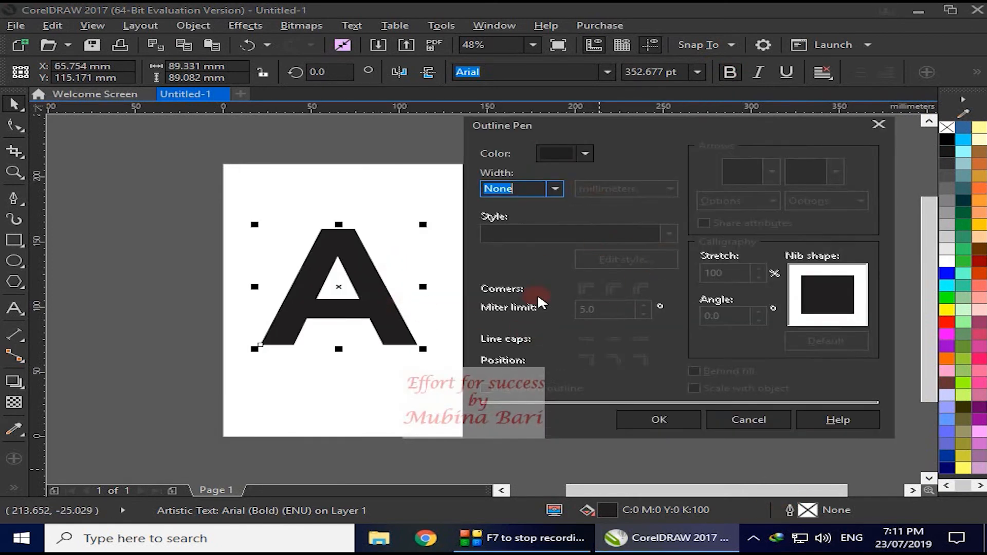
left_click(556, 191)
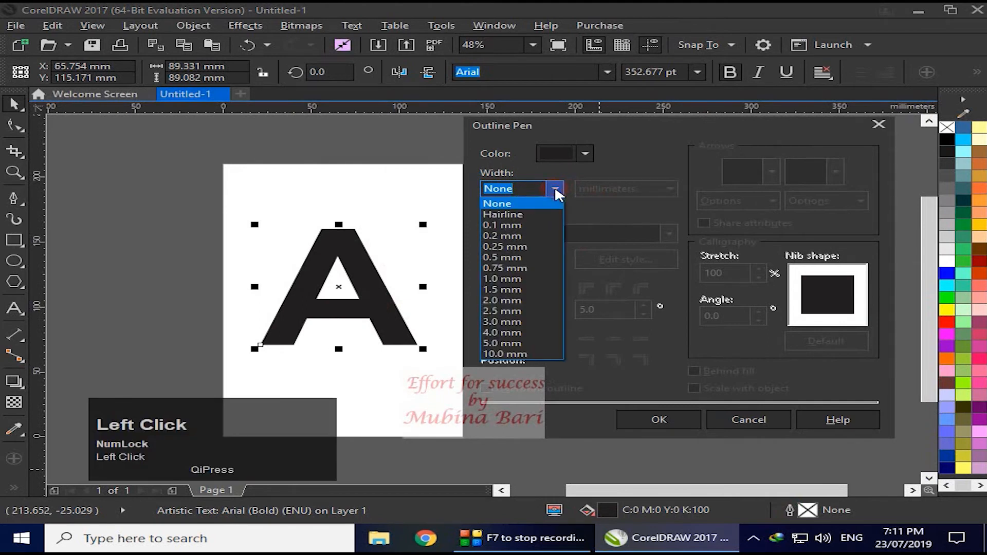
left_click(534, 321)
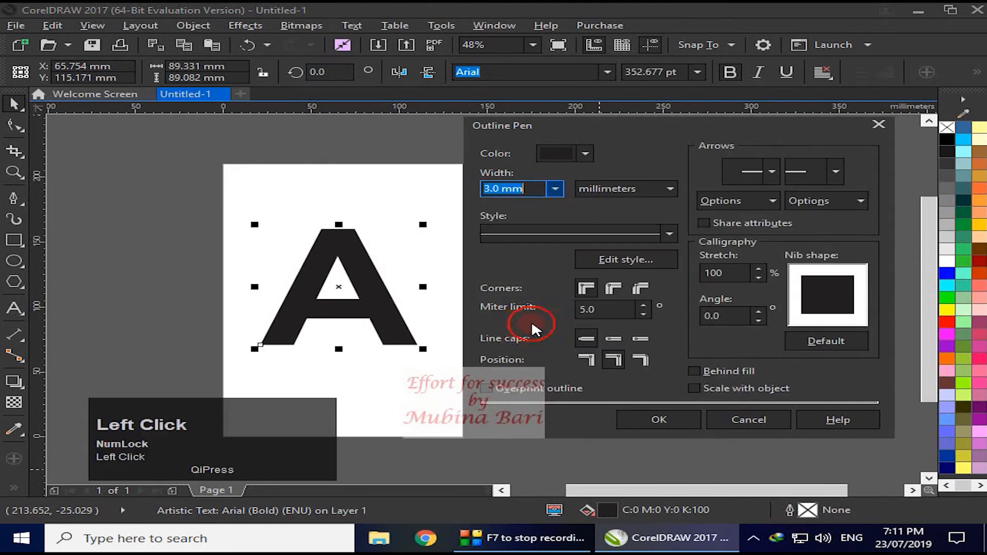
- Set the letter A's outline color to pinkish red (C:2 M:100 Y:49 K:0) with round corners and apply it
left_click(587, 154)
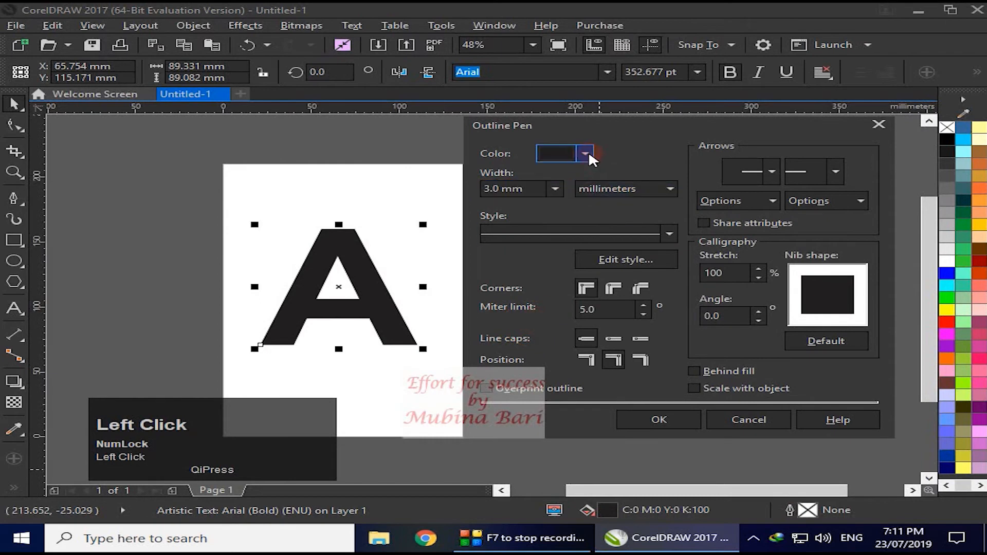
left_click(648, 234)
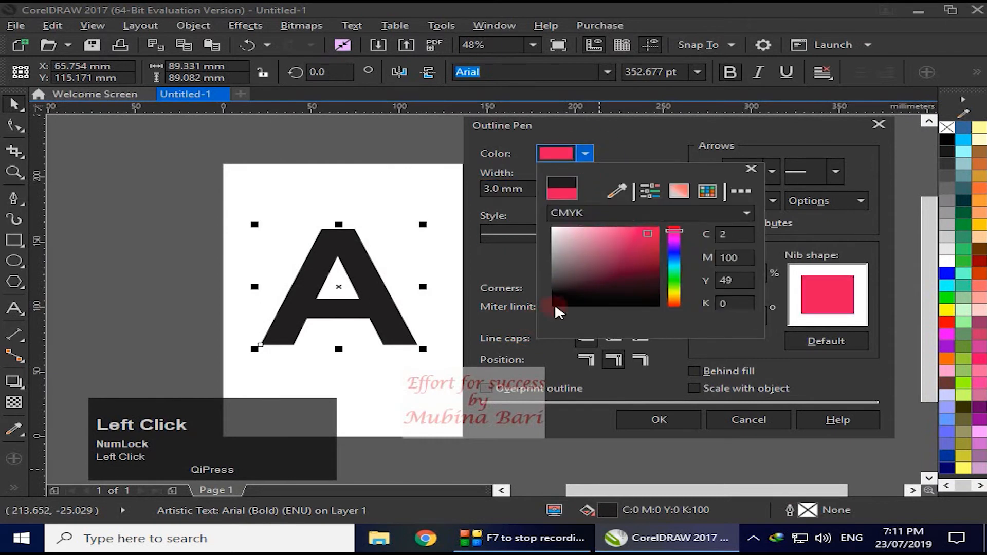
left_click(637, 289)
left_click(613, 289)
left_click(614, 289)
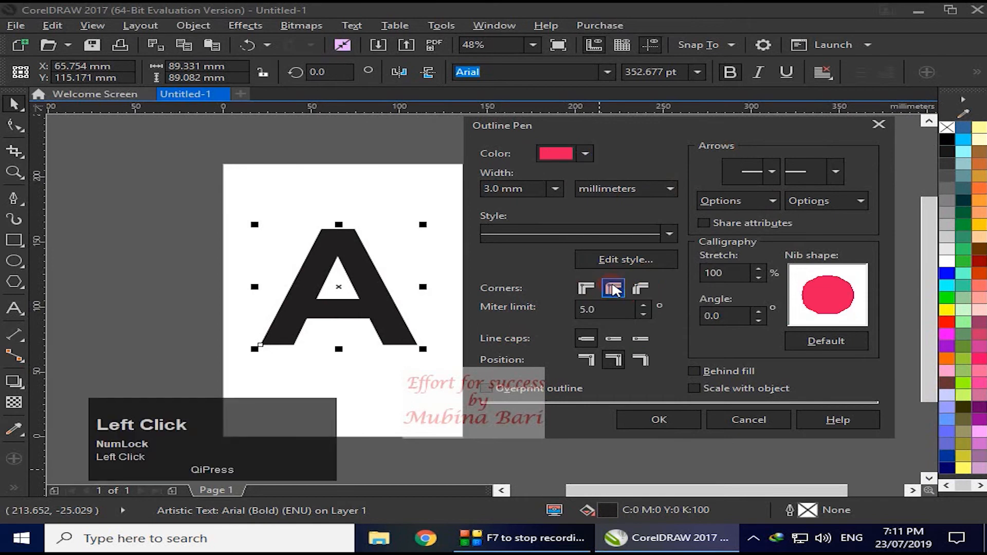
left_click(686, 417)
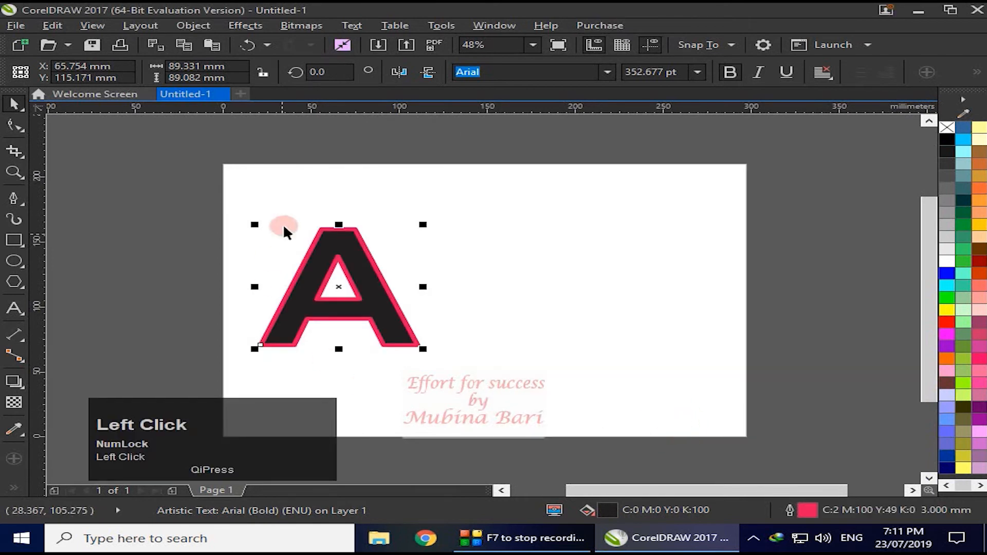
- Set the letter A's outline width to 10.0 mm with mitered corners in the Outline Pen settings
left_click(418, 313)
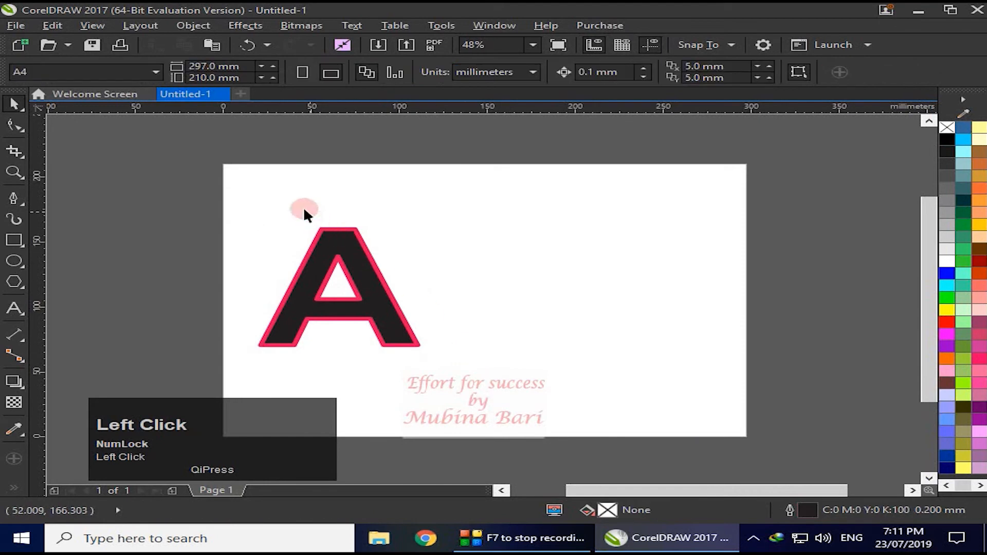
left_click(15, 172)
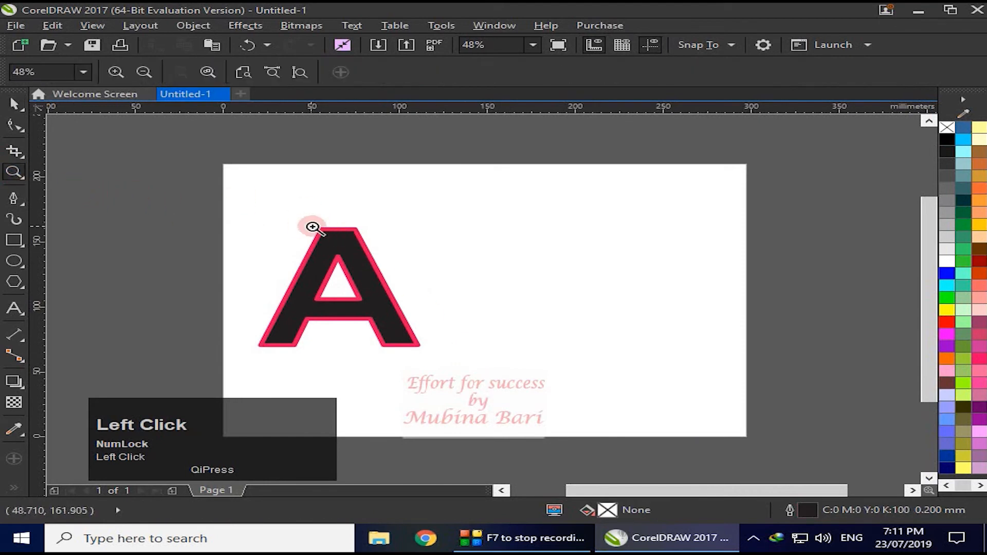
left_click_drag(341, 220, 418, 262)
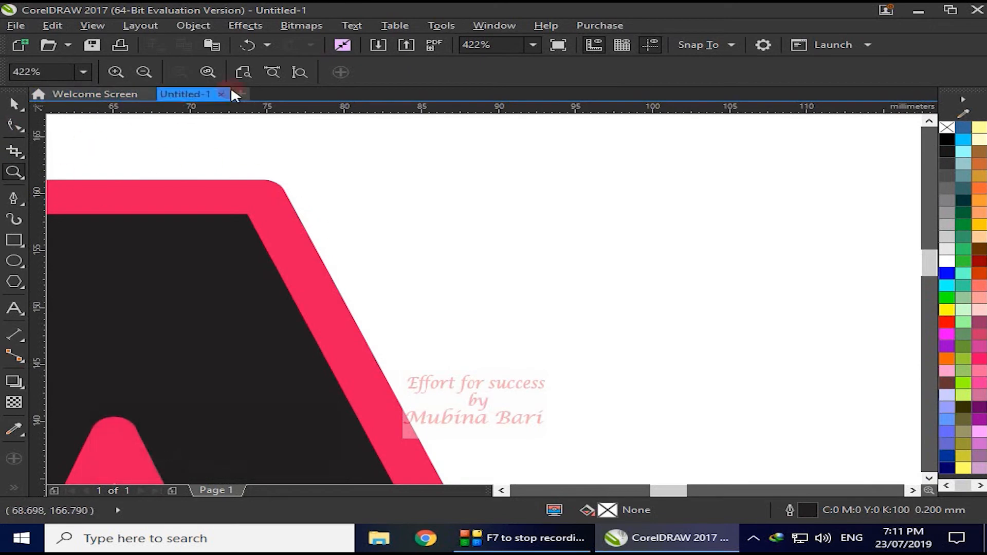
left_click(247, 72)
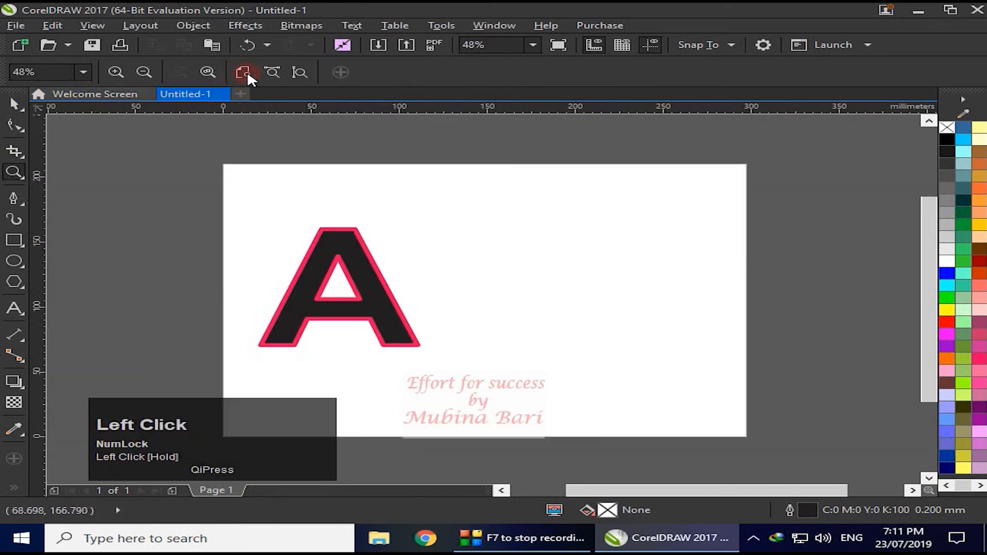
left_click(17, 104)
left_click(294, 308)
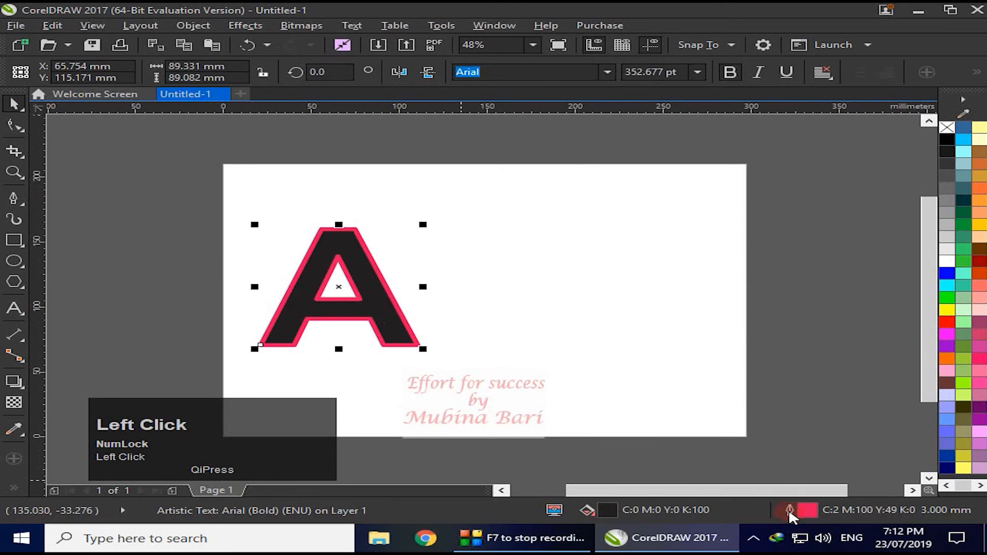
double_click(789, 512)
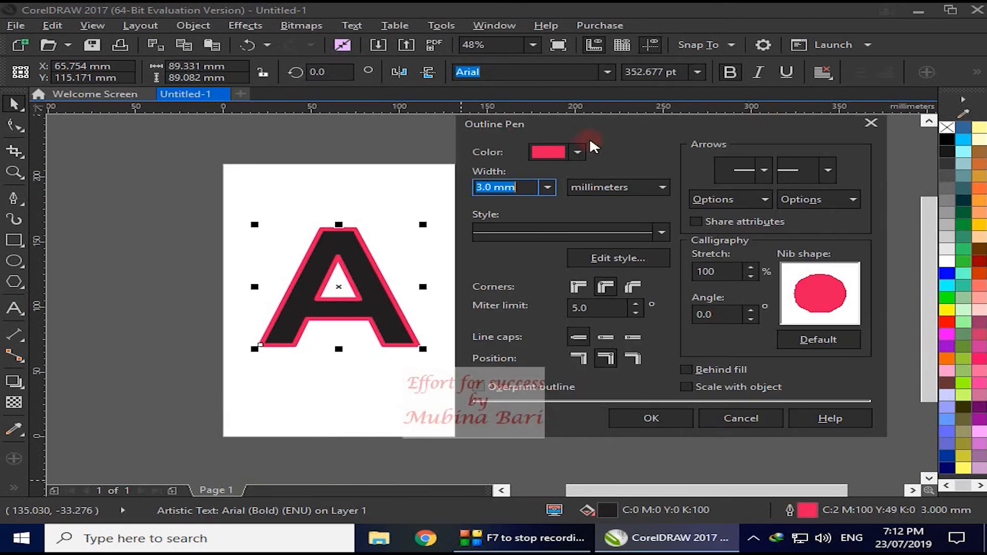
left_click(546, 187)
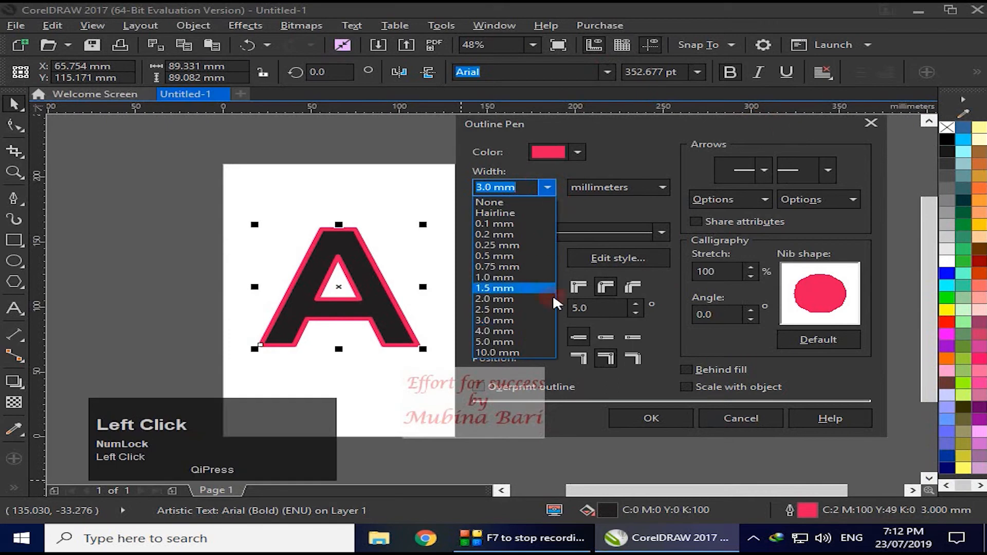
left_click(533, 356)
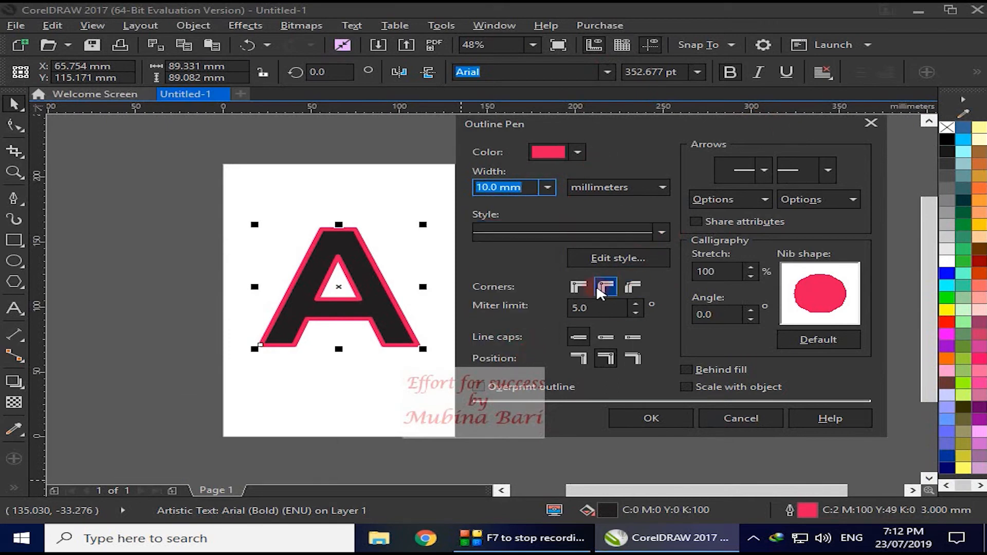
left_click(577, 286)
left_click(642, 421)
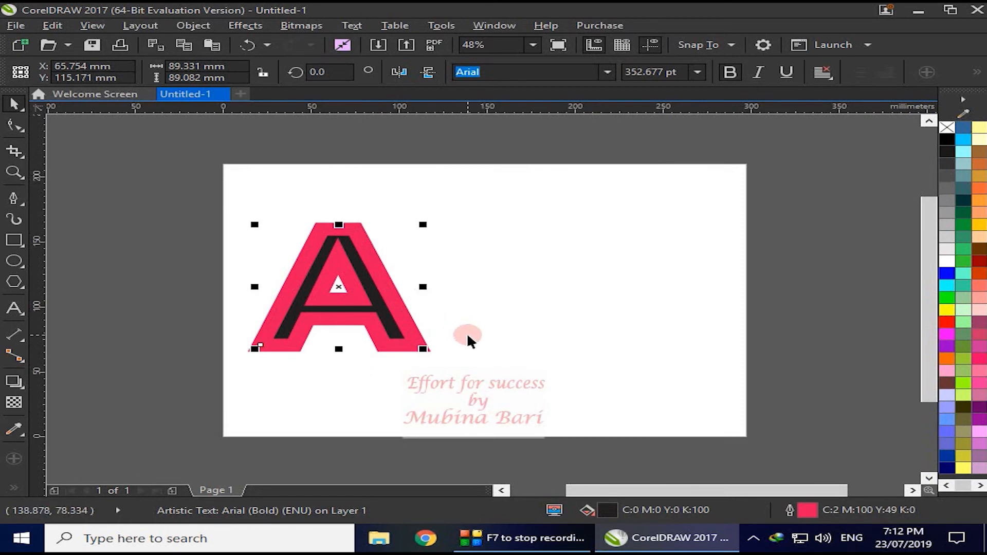
- Paste a copy of the letter A in place and set its outline to blue (C:88 M:80 Y:0 K:0), 4.0 mm wide
key("ctrl+c")
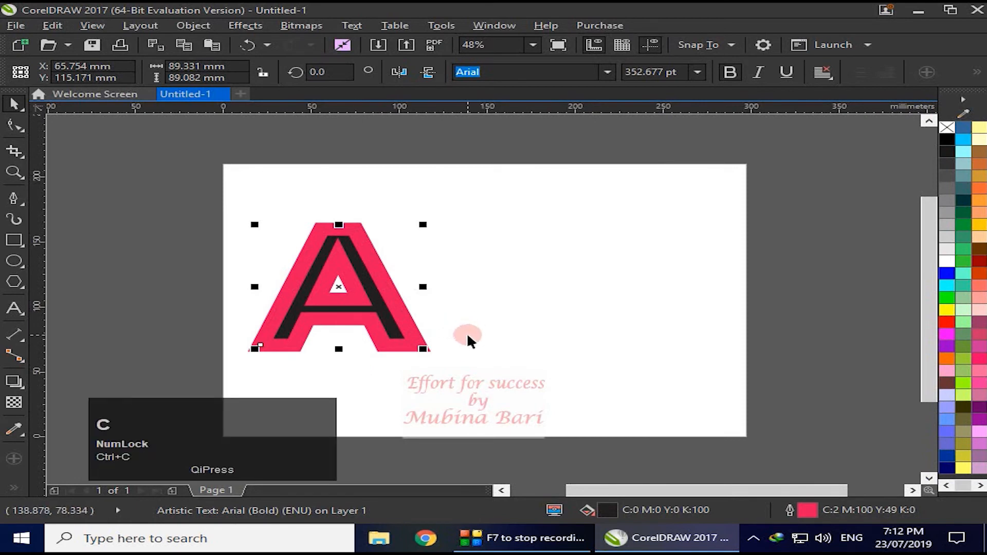
key("ctrl+v")
left_click(792, 510)
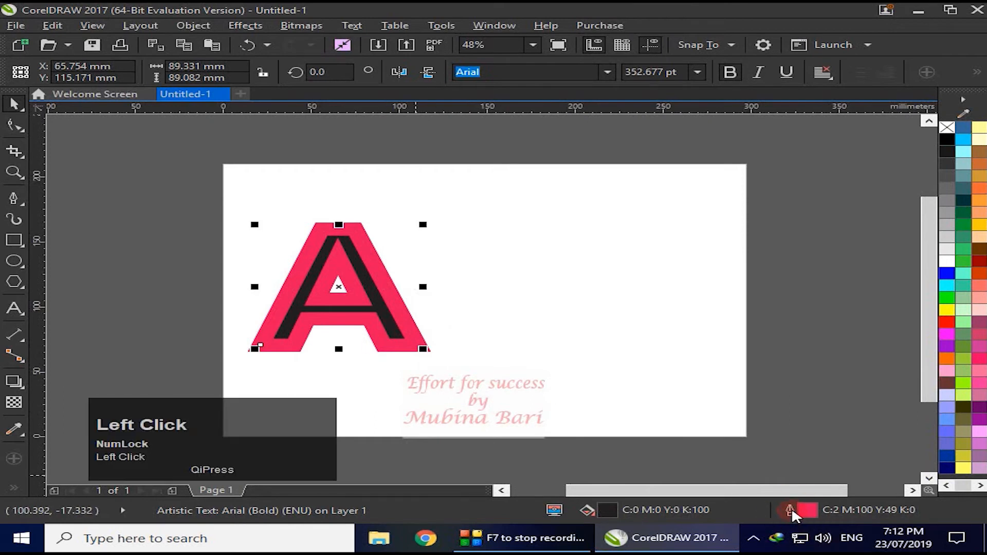
double_click(792, 511)
left_click(399, 138)
left_click(488, 239)
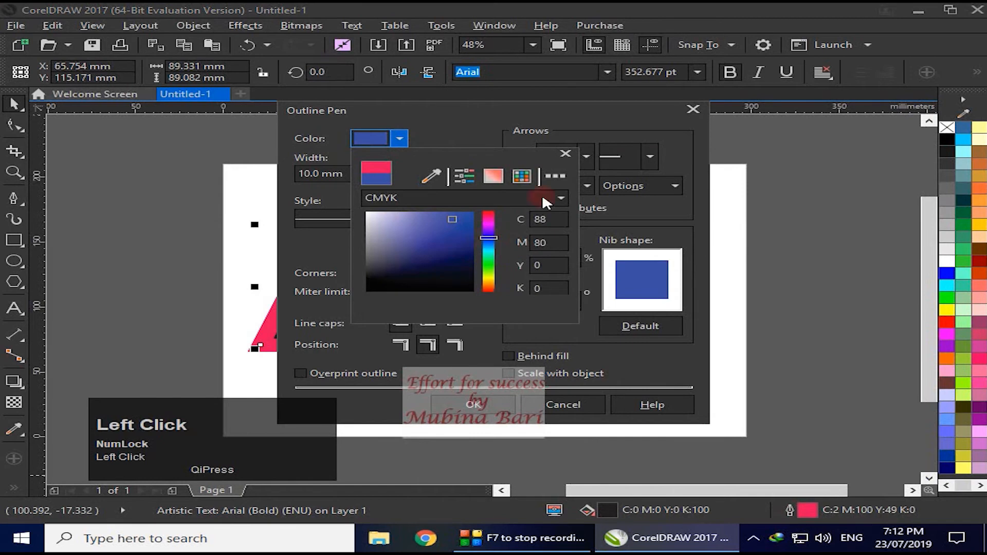
left_click(565, 153)
left_click(369, 173)
left_click(331, 317)
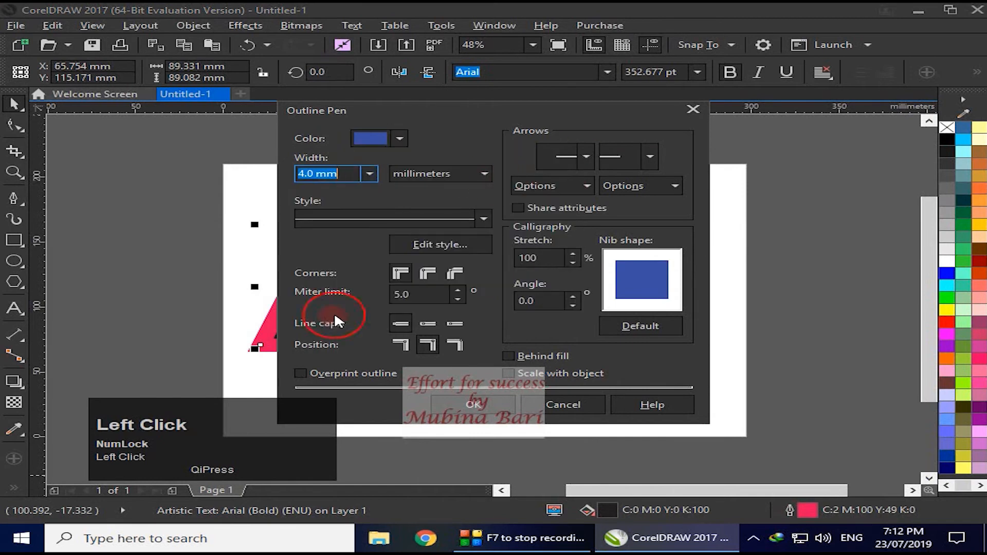
- Give the copied letter's outline a dotted line style and round corners, and apply the settings
left_click(482, 219)
left_click(452, 261)
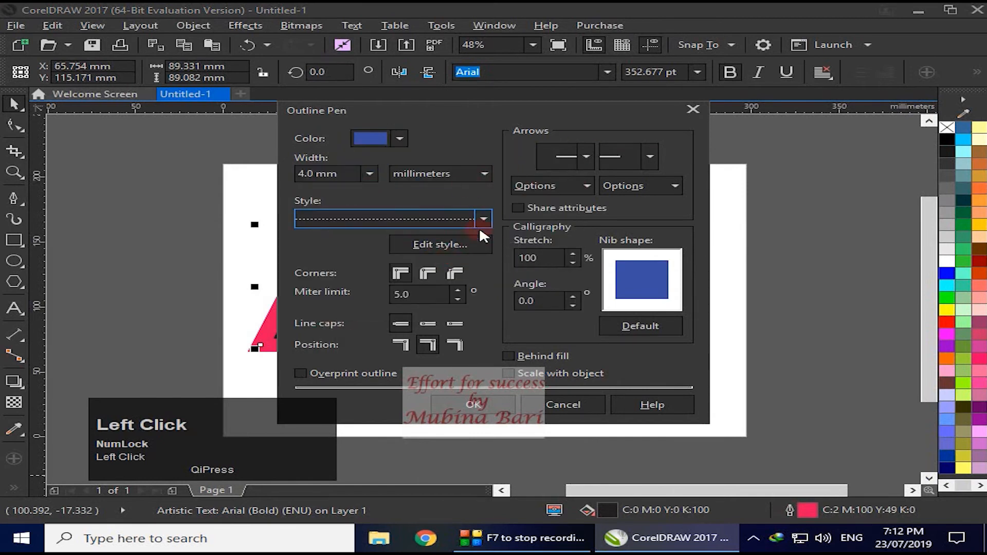
left_click(426, 272)
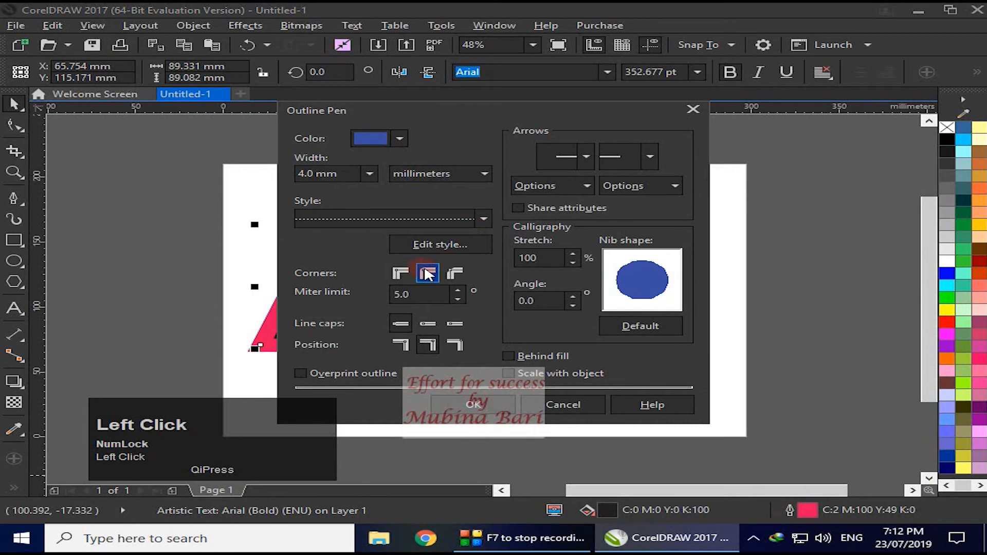
left_click(478, 404)
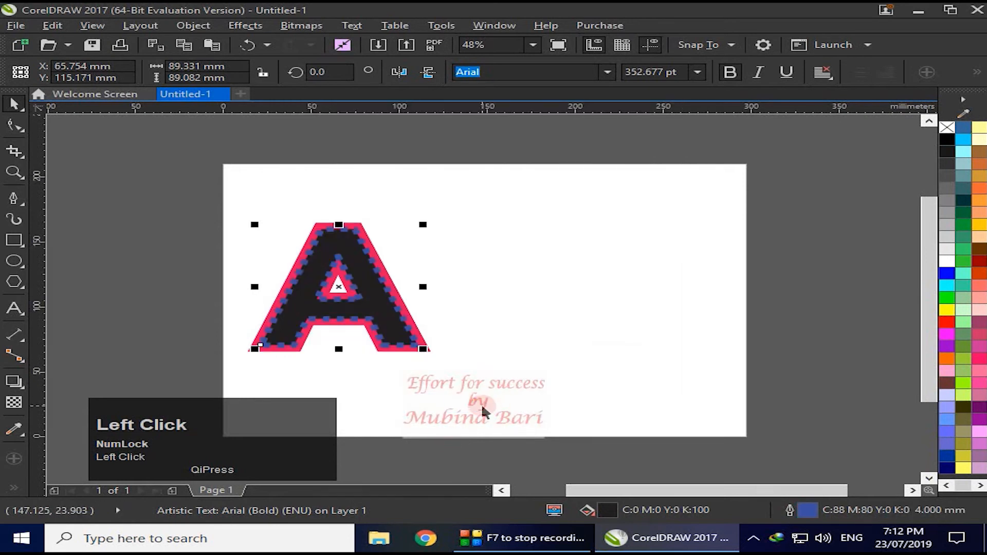
left_click(704, 326)
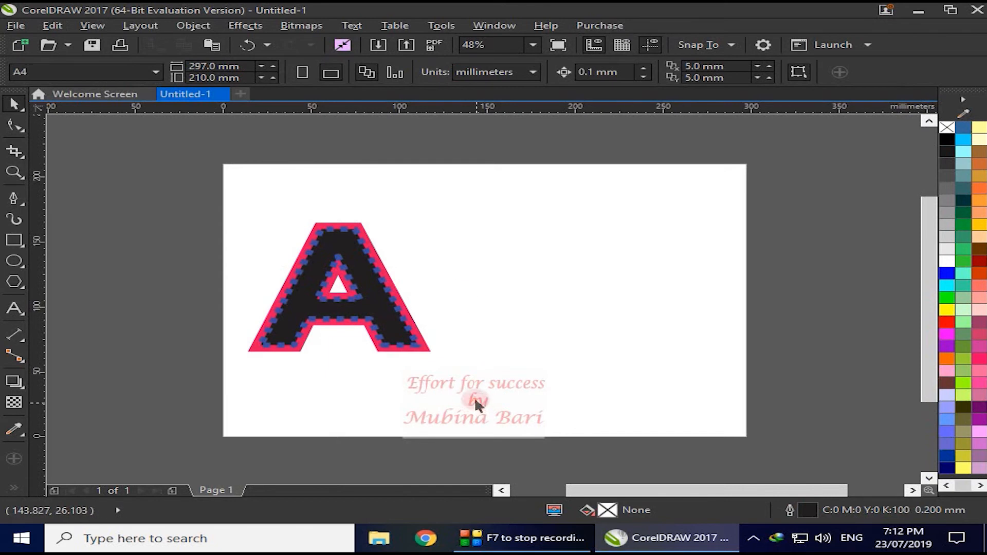
- Try yellow, Deep Pink, magenta and green fills on the copied letter A, ending with Ruby Red (#990000)
left_click(370, 324)
left_click(945, 309)
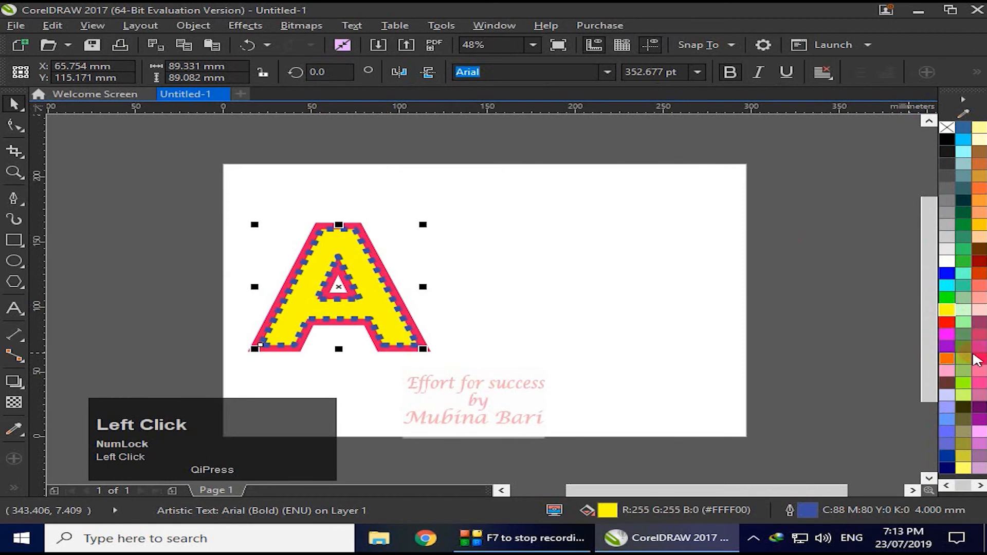
left_click(979, 370)
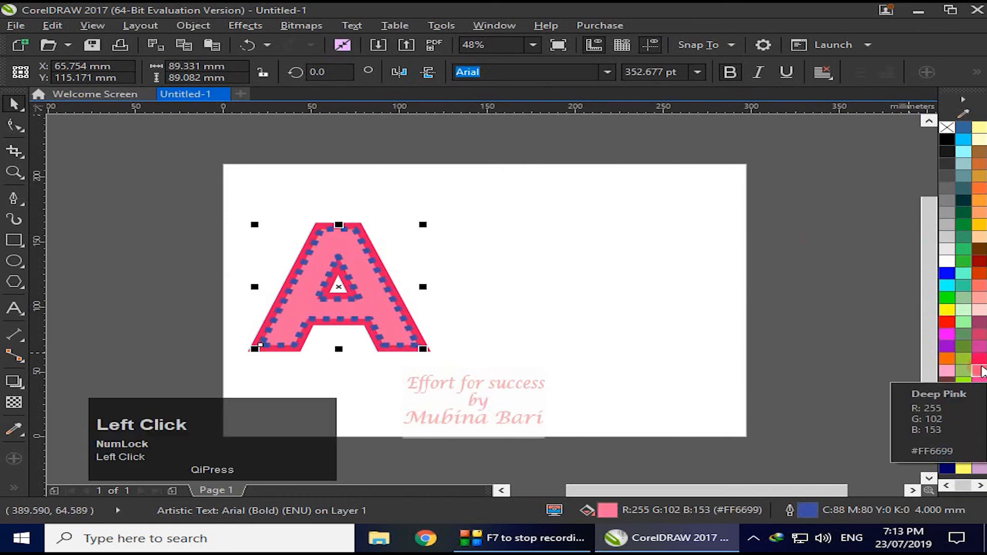
left_click(946, 334)
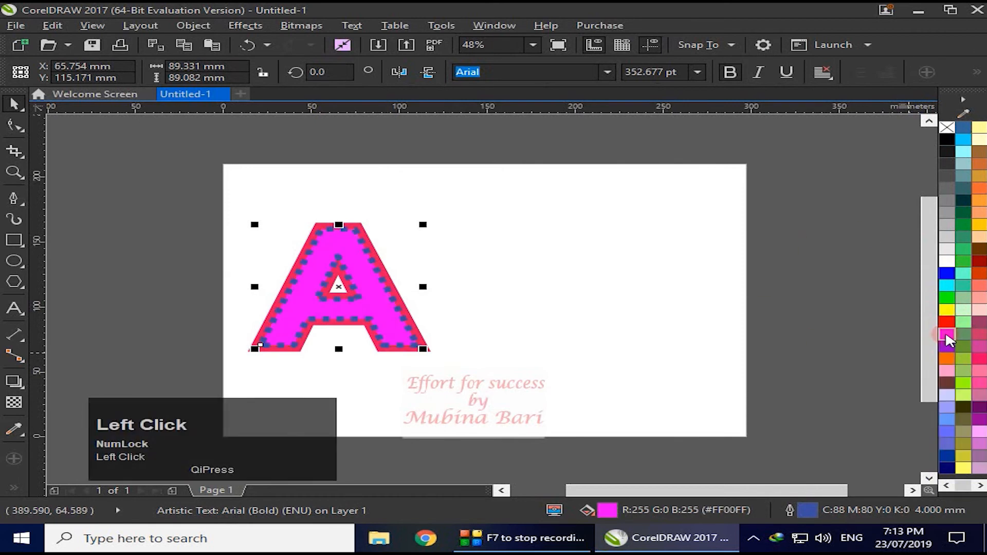
left_click(947, 298)
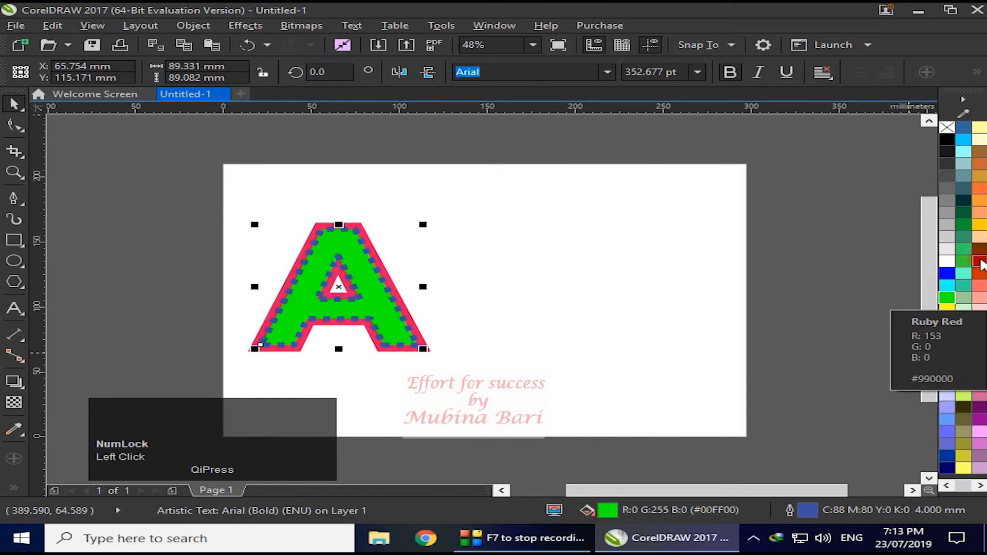
left_click(979, 262)
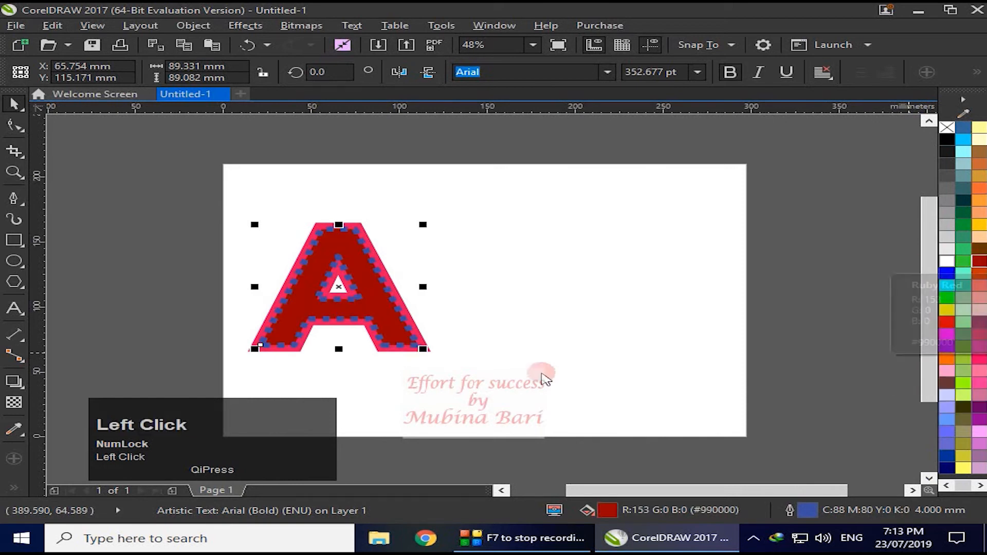
left_click(581, 366)
- Delete the copied letter A and set the remaining letter's outline width to 3.0 mm with mitered corners
left_click(392, 324)
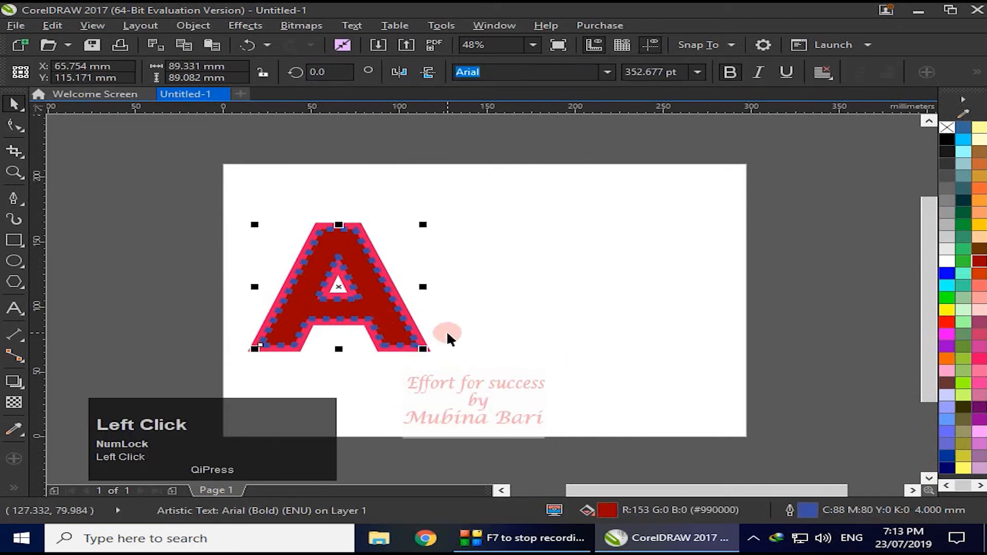
key("Delete")
left_click(399, 329)
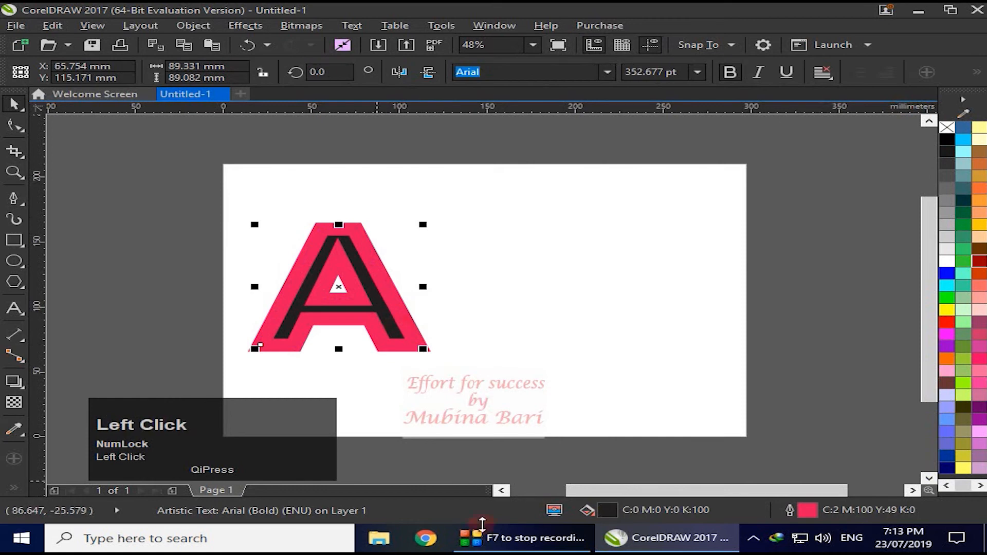
double_click(788, 511)
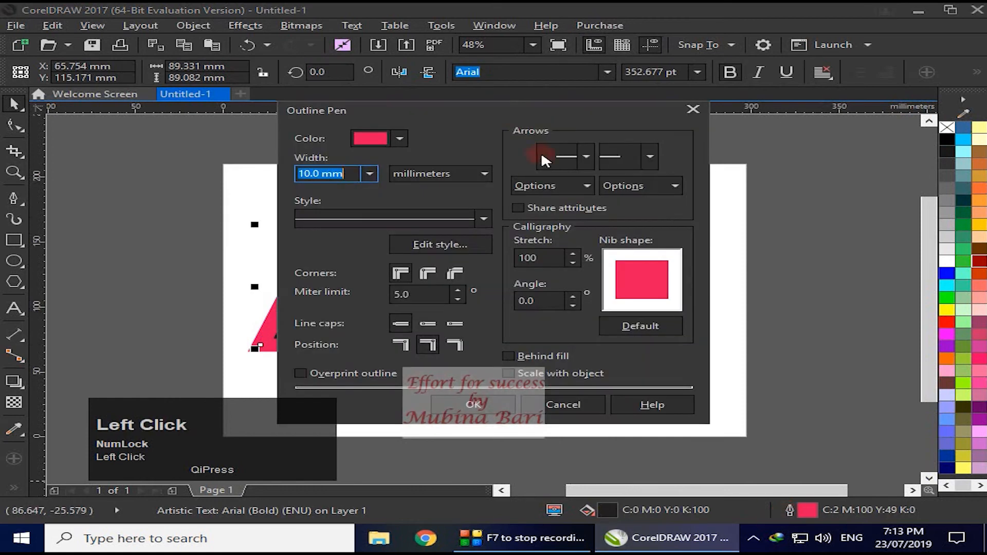
left_click_drag(513, 116, 776, 144)
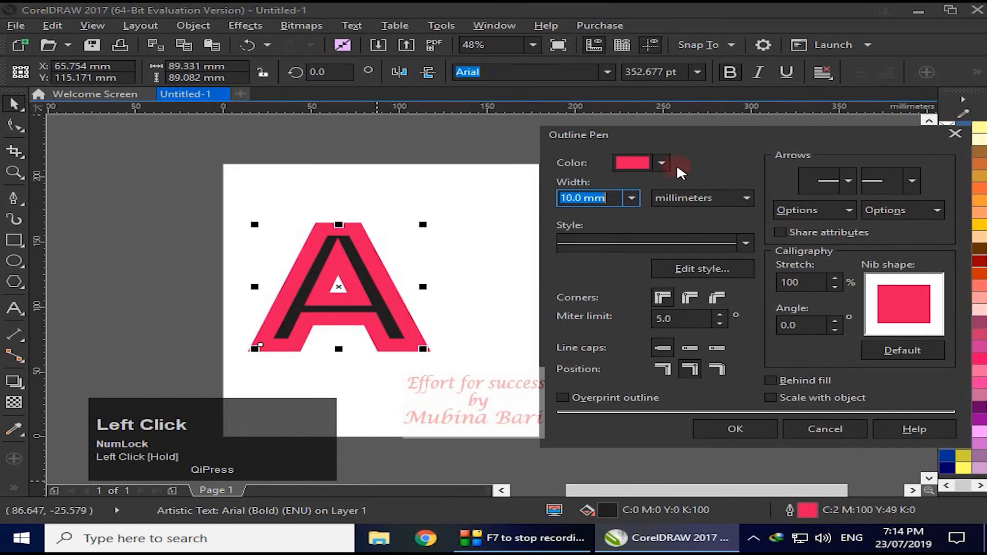
left_click(631, 197)
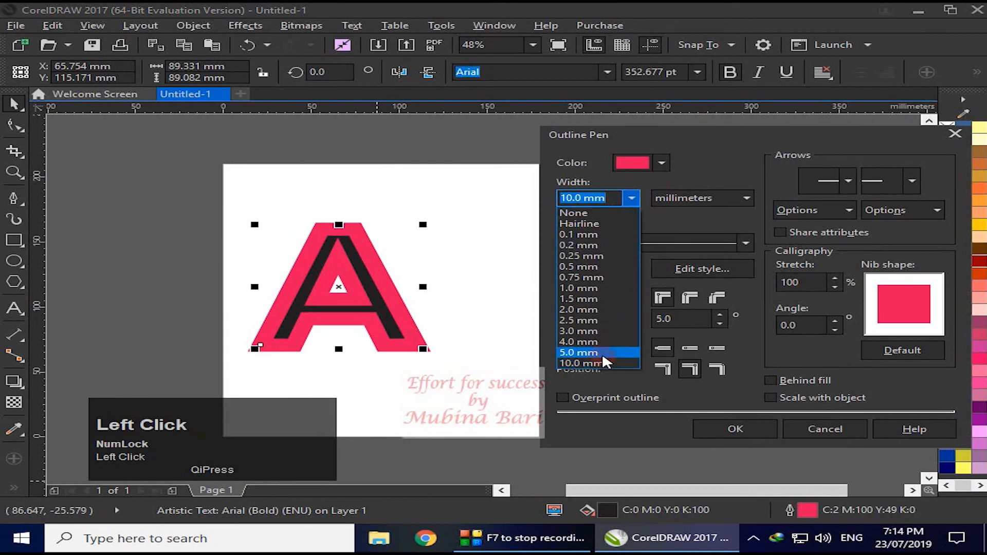
left_click(599, 331)
left_click(662, 297)
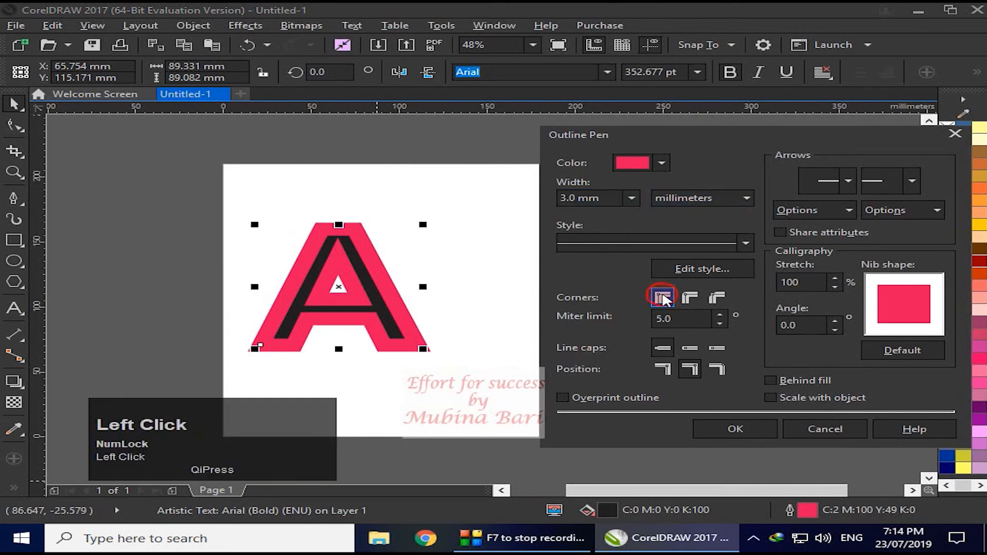
left_click(748, 435)
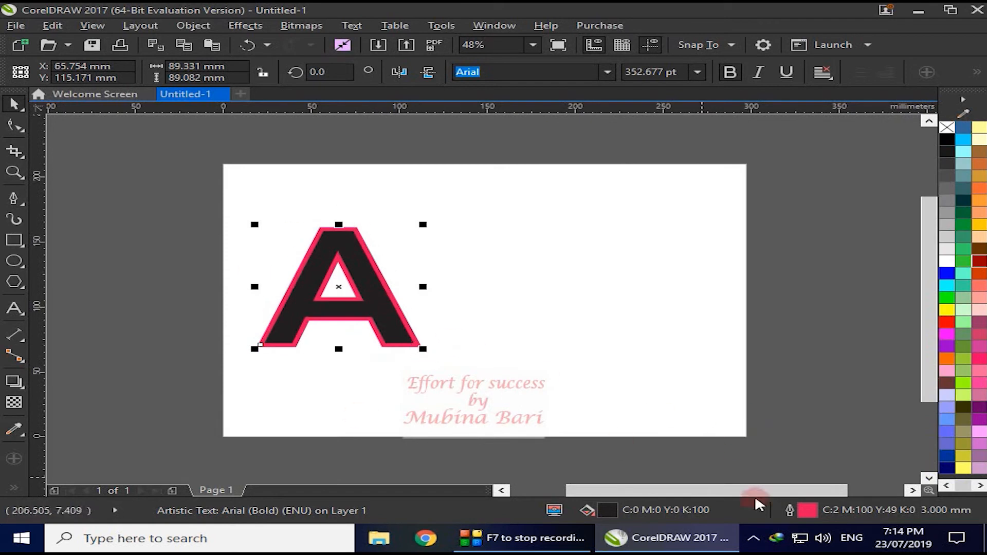
left_click(790, 514)
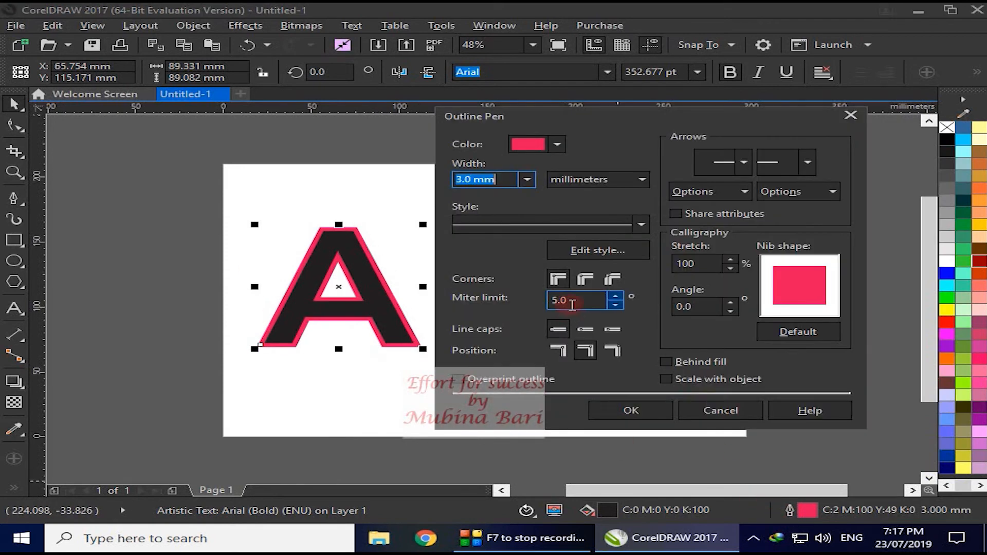
left_click(557, 329)
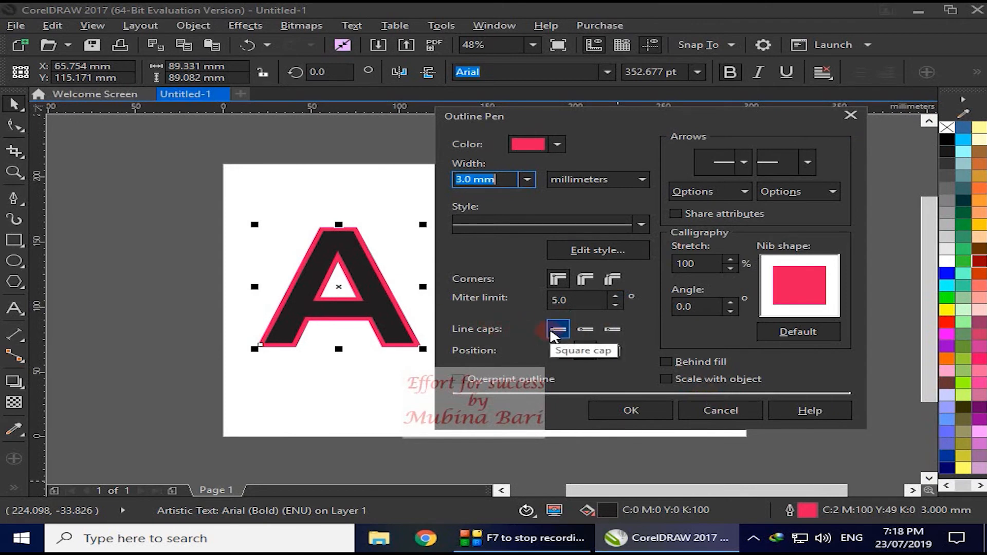
left_click(620, 332)
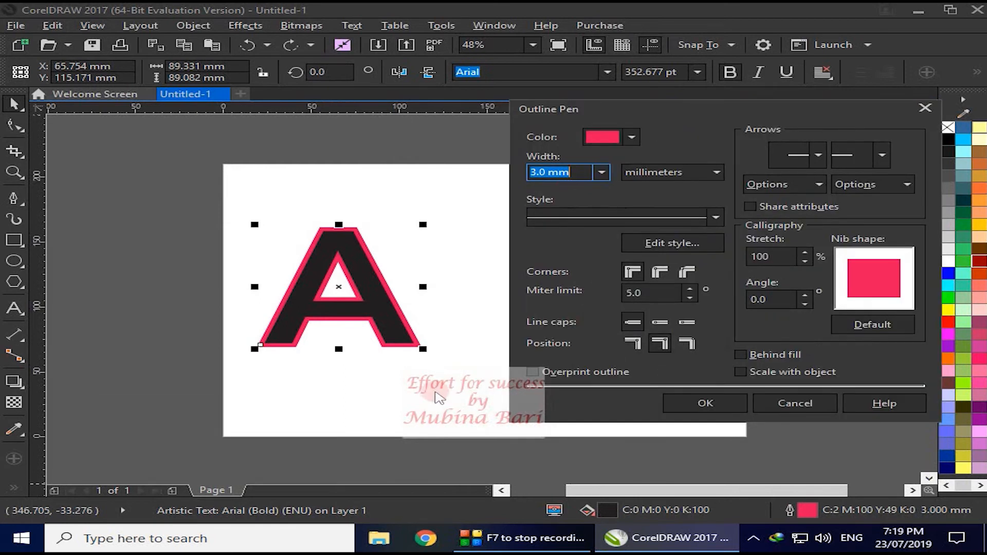
- Move the letter A lower on the page and draw a straight horizontal line about 151 mm long above it
left_click(373, 304)
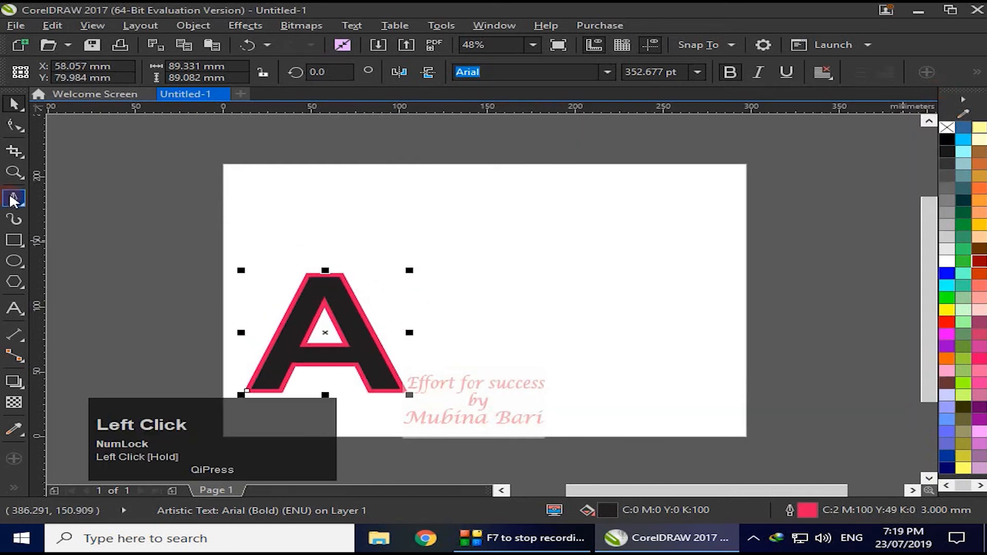
left_click(269, 190)
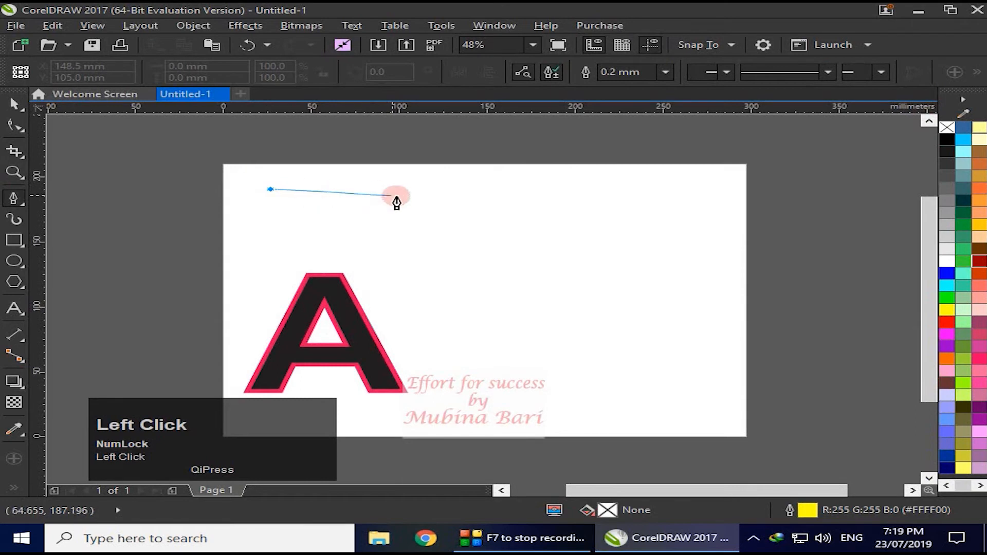
double_click(542, 207)
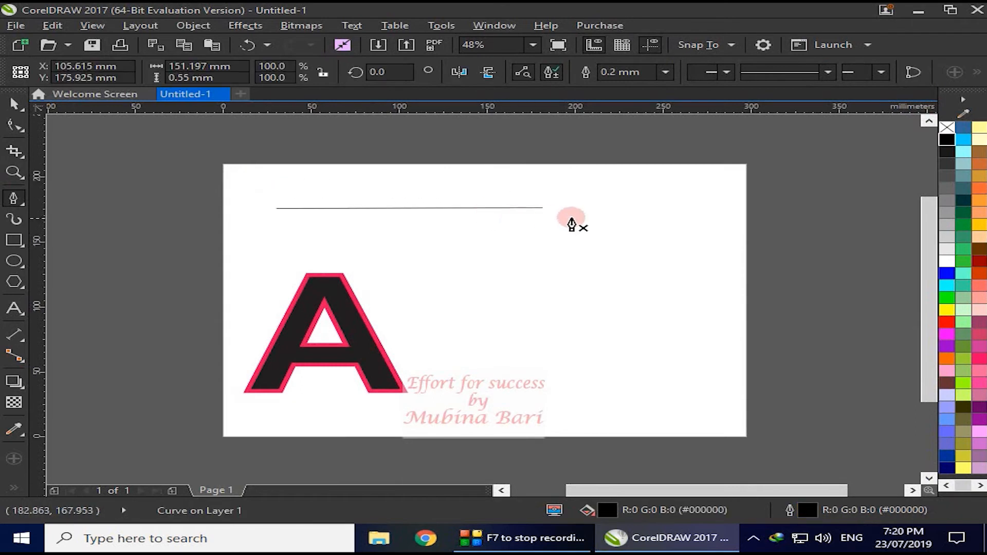
- Set the horizontal line's outline width to 10.0 mm and apply round line caps
left_click(664, 72)
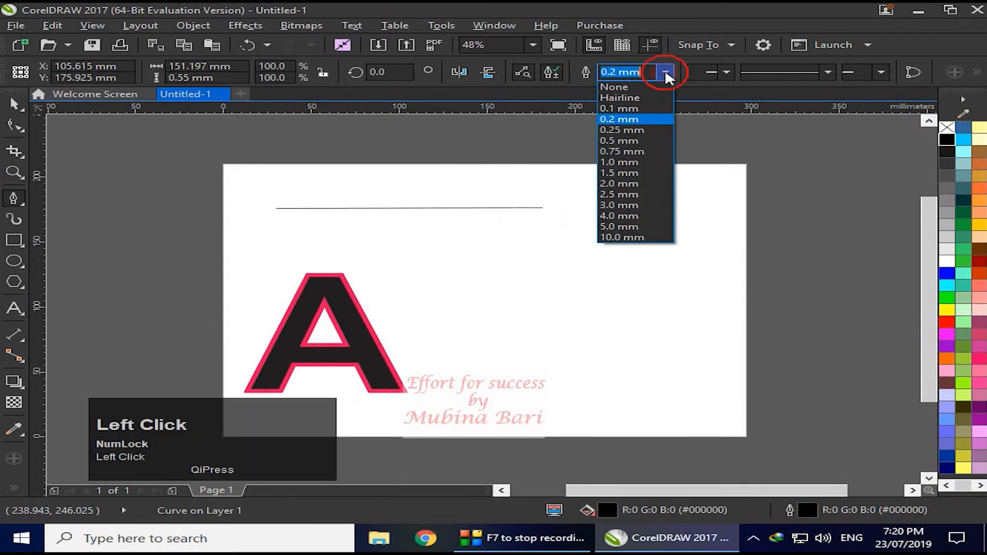
left_click(636, 226)
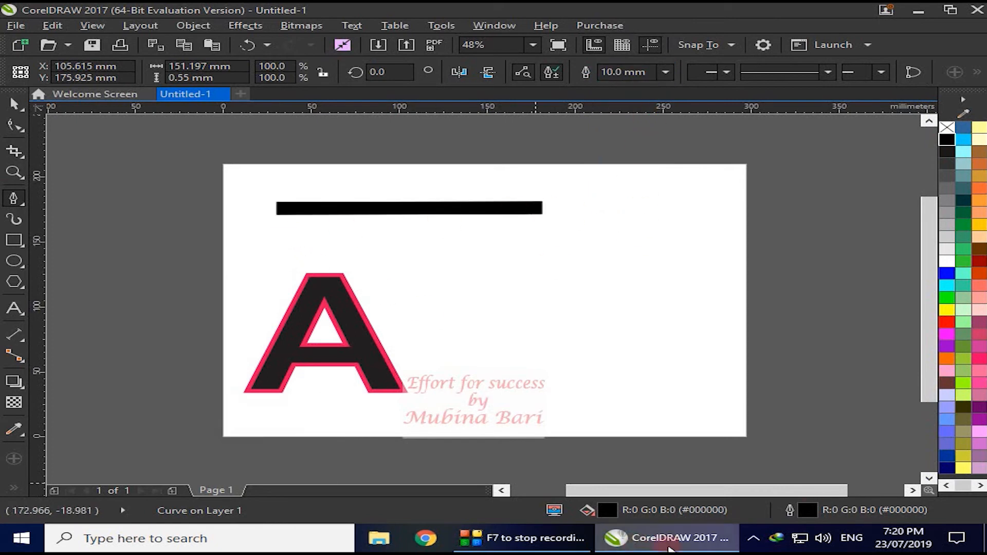
double_click(790, 510)
left_click(628, 323)
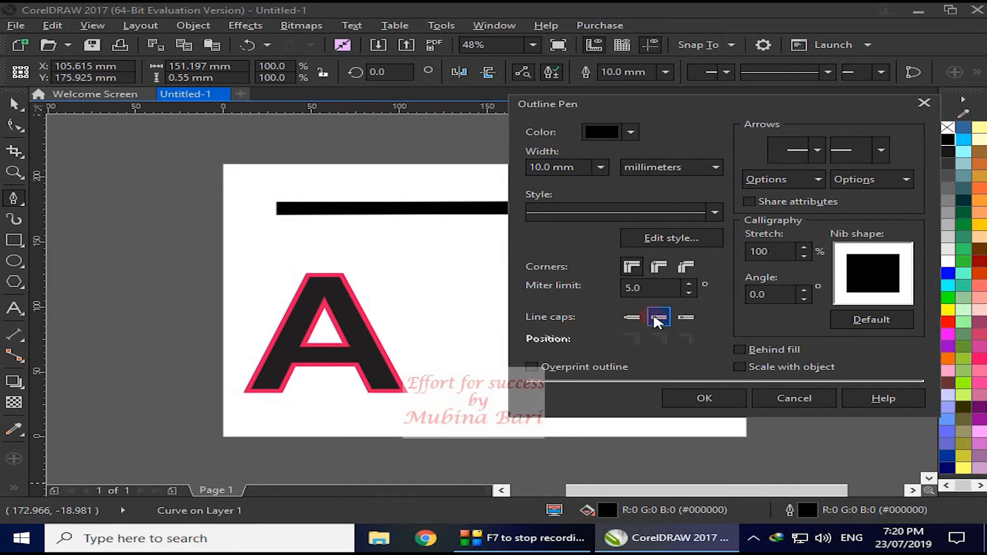
left_click(706, 398)
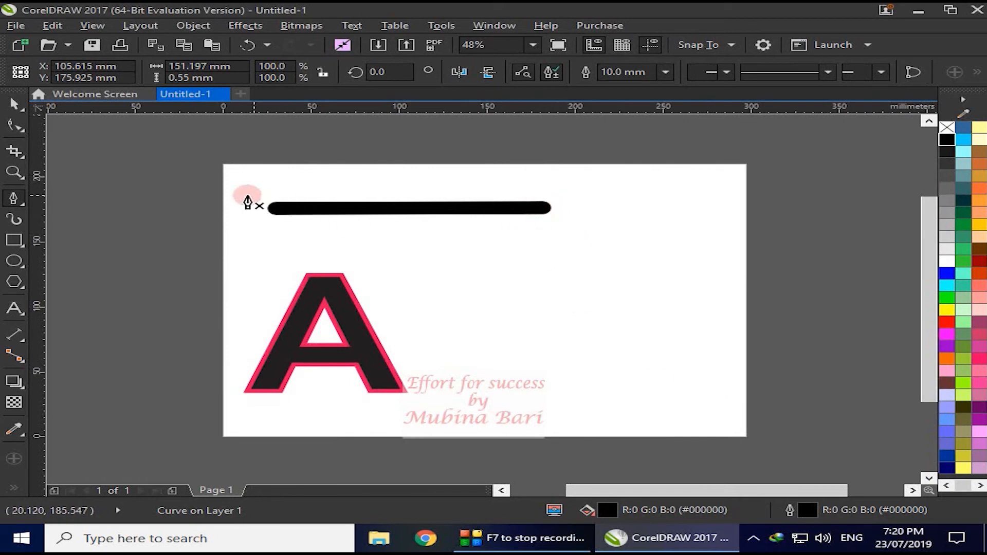
- Change the thick horizontal line's caps to Extended square cap, apply the setting and deselect the line
left_click(346, 209)
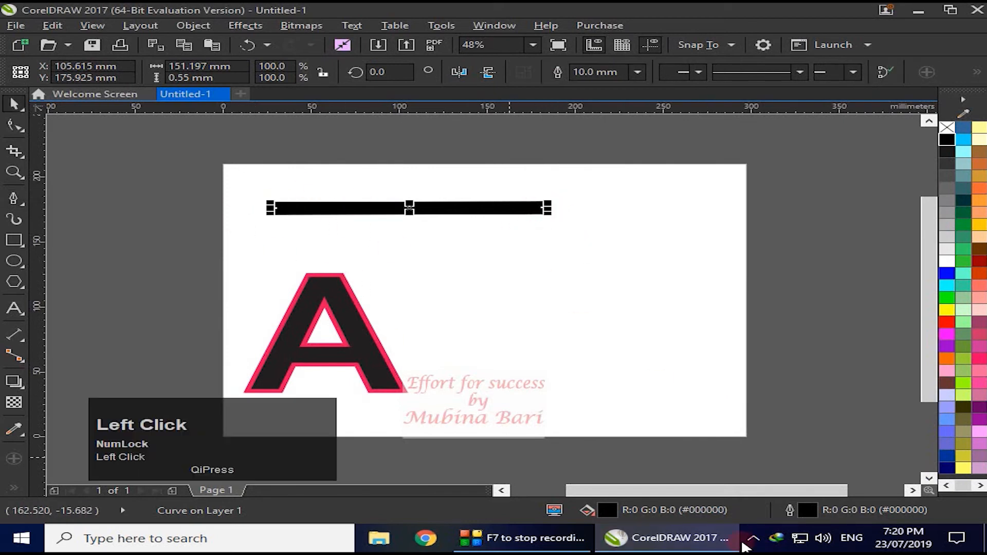
double_click(791, 510)
left_click(625, 331)
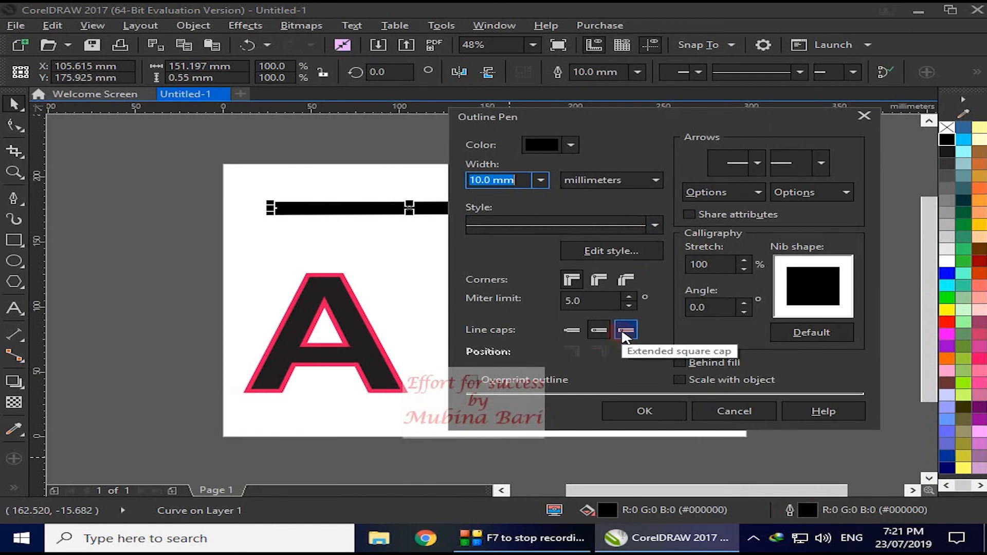
left_click(625, 331)
left_click(640, 410)
left_click(585, 352)
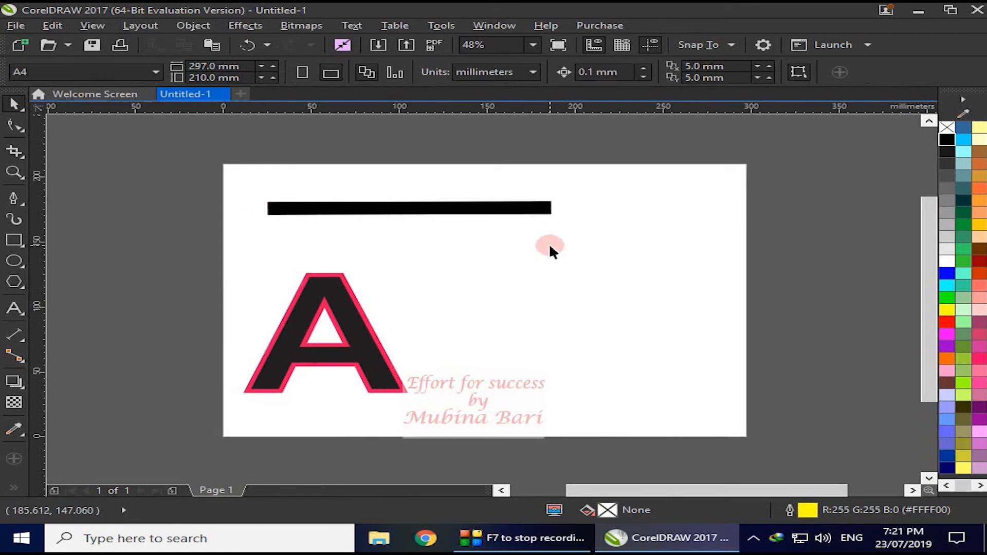
- Set the outline position of the letter A to outside and apply it
left_click(390, 354)
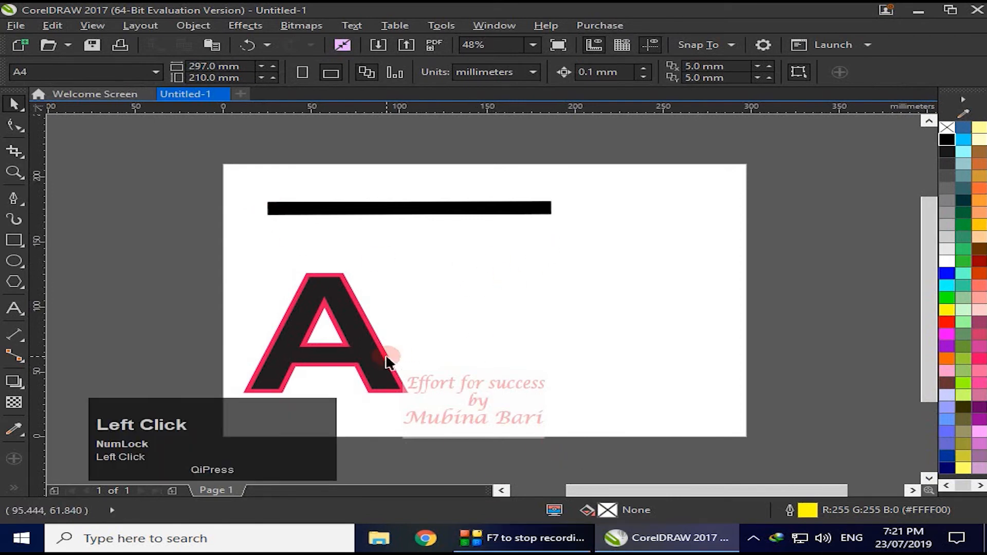
double_click(789, 510)
left_click_drag(482, 110, 662, 115)
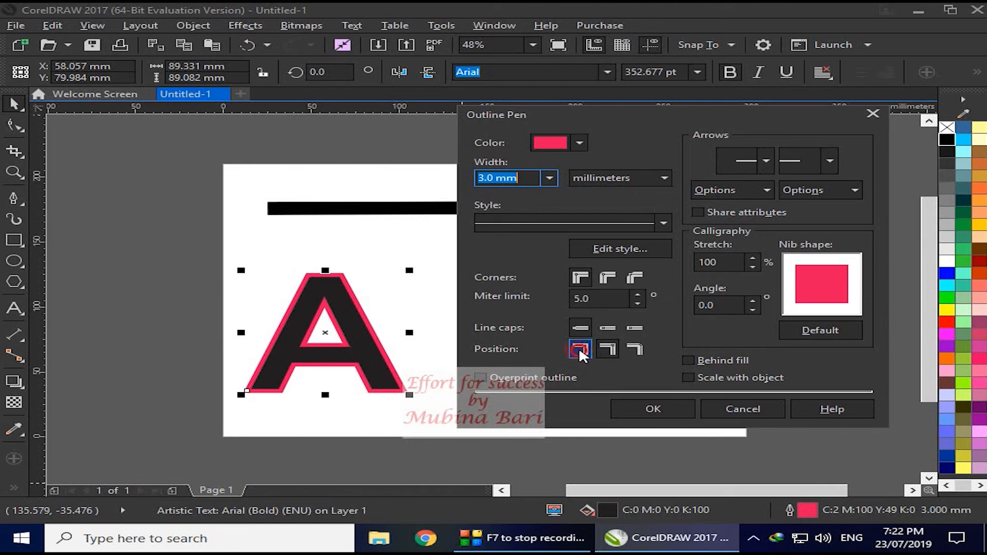
left_click(581, 352)
left_click(645, 408)
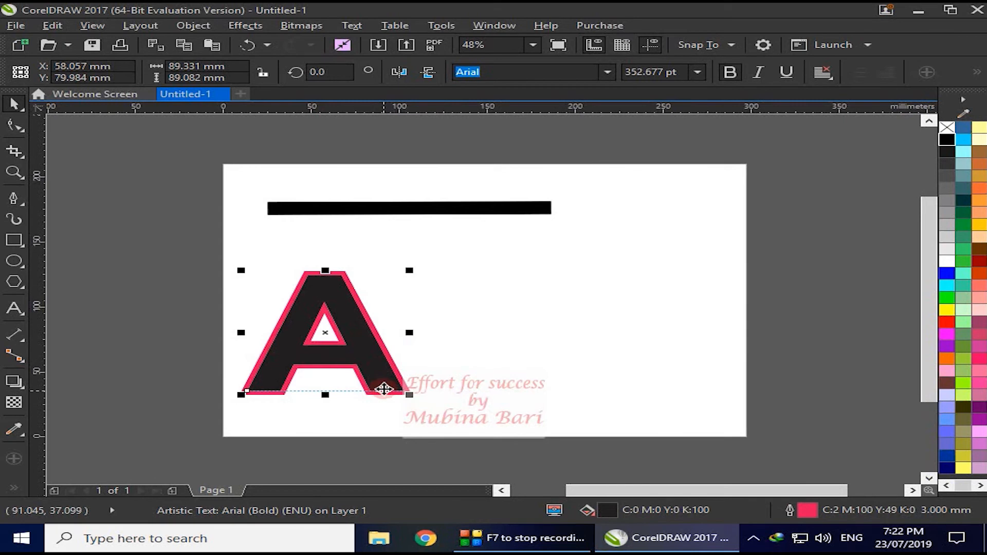
- Set the outline position of the letter A to centered and apply it
key("F12")
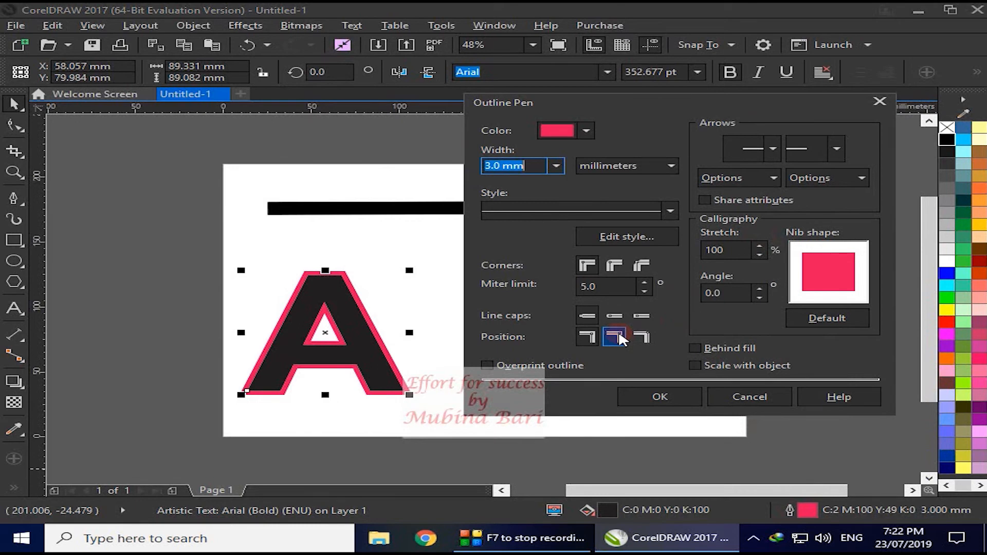
left_click(614, 336)
left_click(657, 396)
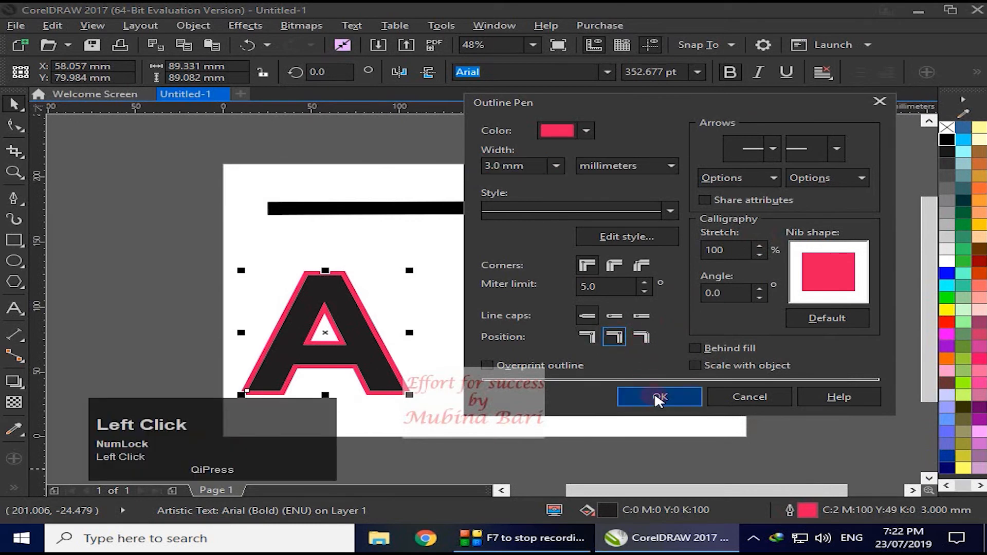
left_click(660, 396)
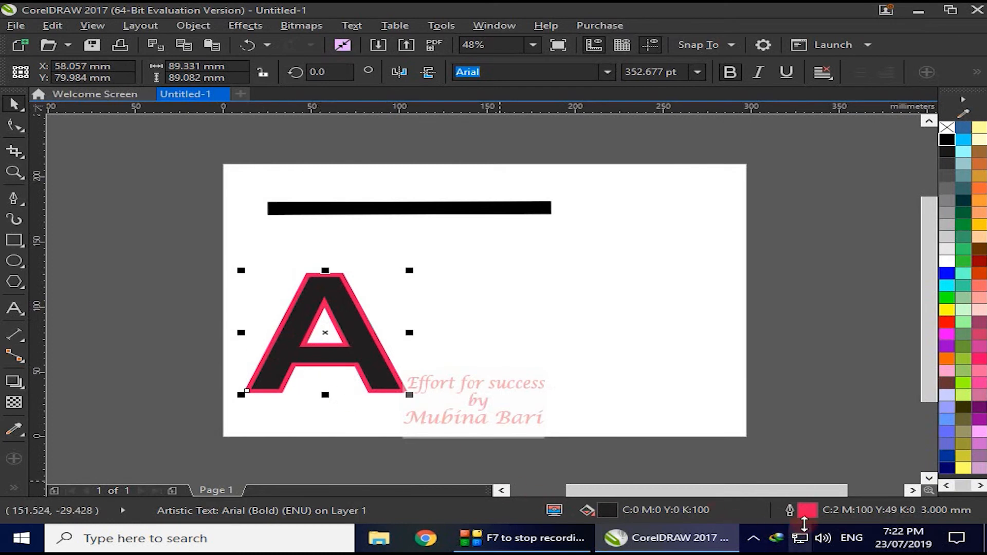
- Set the outline position of the letter A to Inside outline, apply it and leave the outline settings closed
left_click(796, 513)
left_click(792, 513)
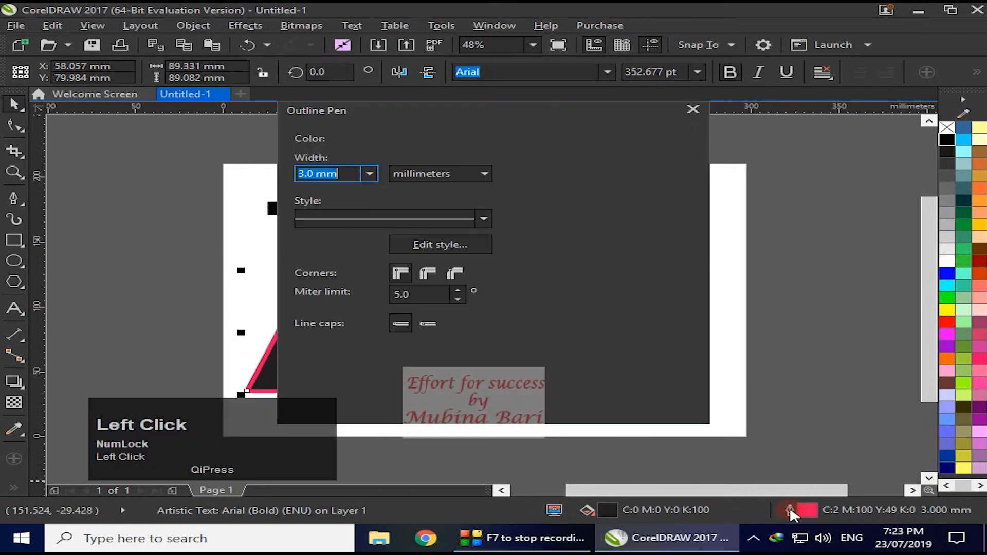
left_click_drag(470, 102, 605, 102)
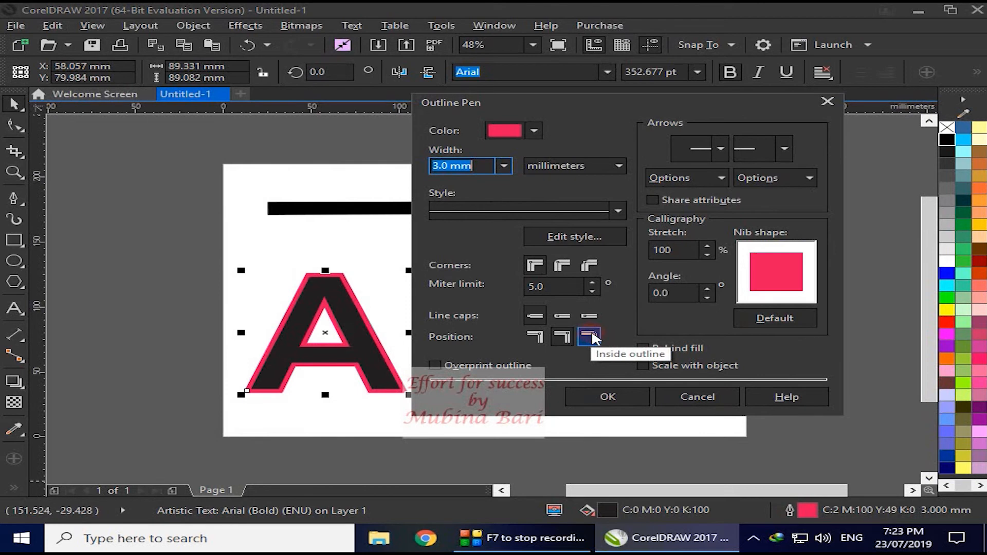
left_click(591, 336)
left_click(608, 398)
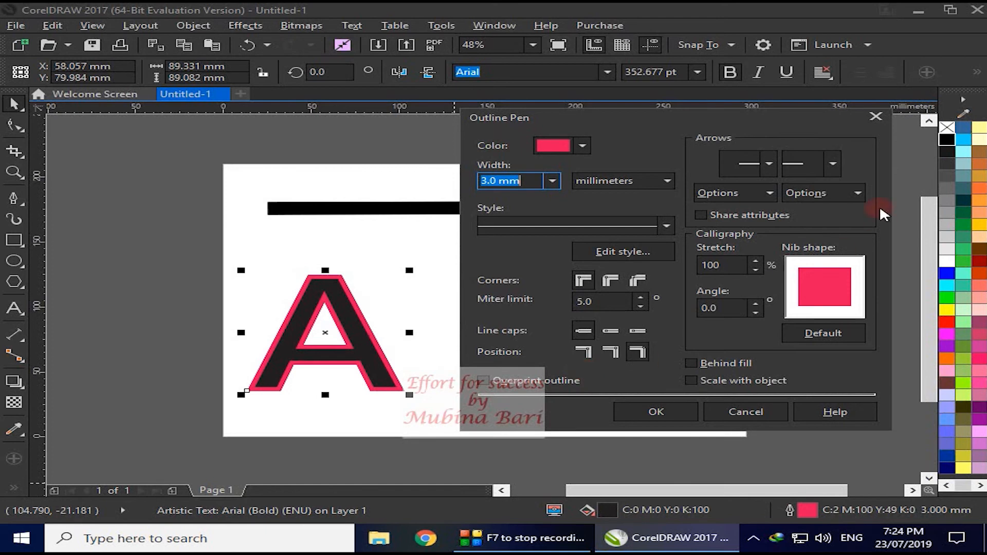
left_click(878, 119)
- Move the letter A to the page's right edge, and add the artistic text "abc" enlarged to about 80 pt below the line
left_click_drag(379, 361, 771, 264)
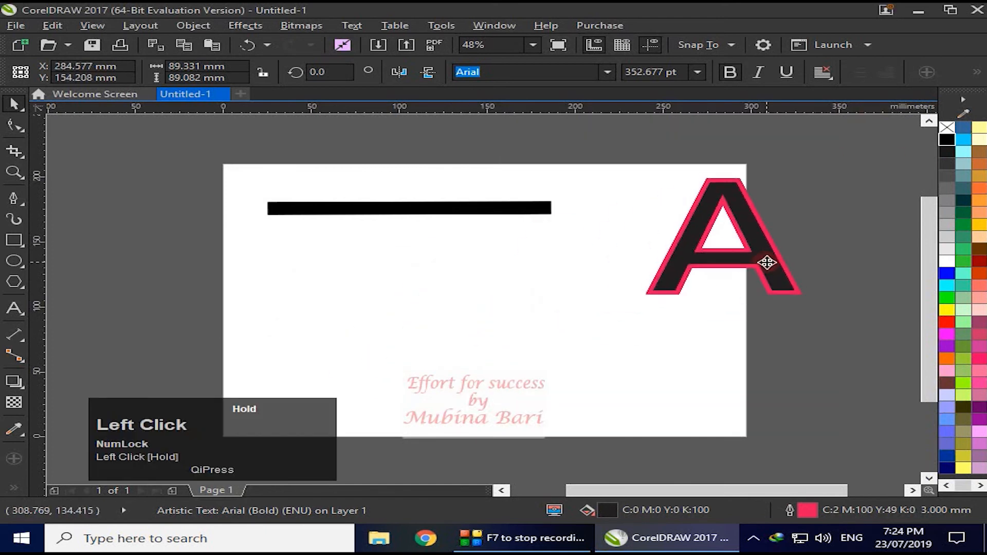
left_click(12, 308)
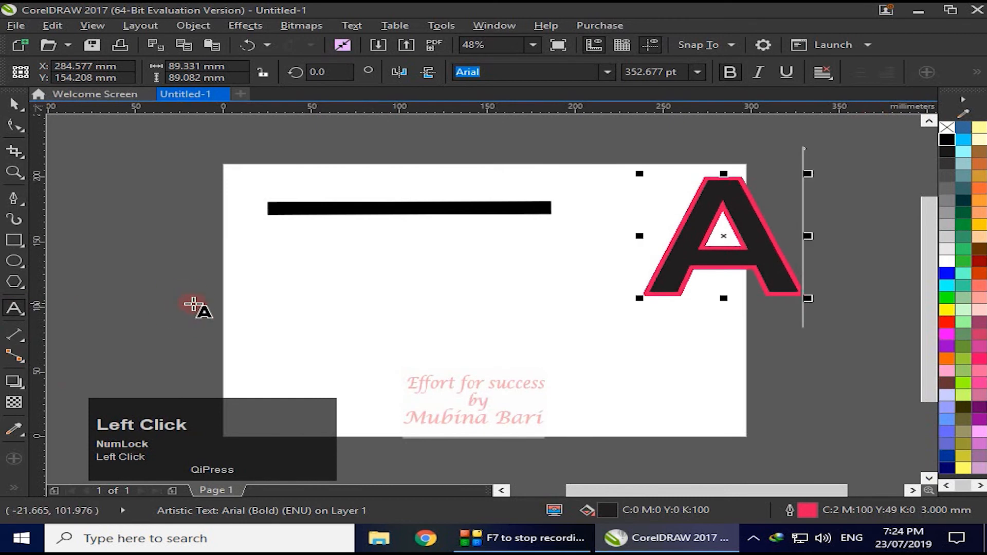
left_click(246, 308)
type("abc")
left_click_drag(282, 319, 339, 360)
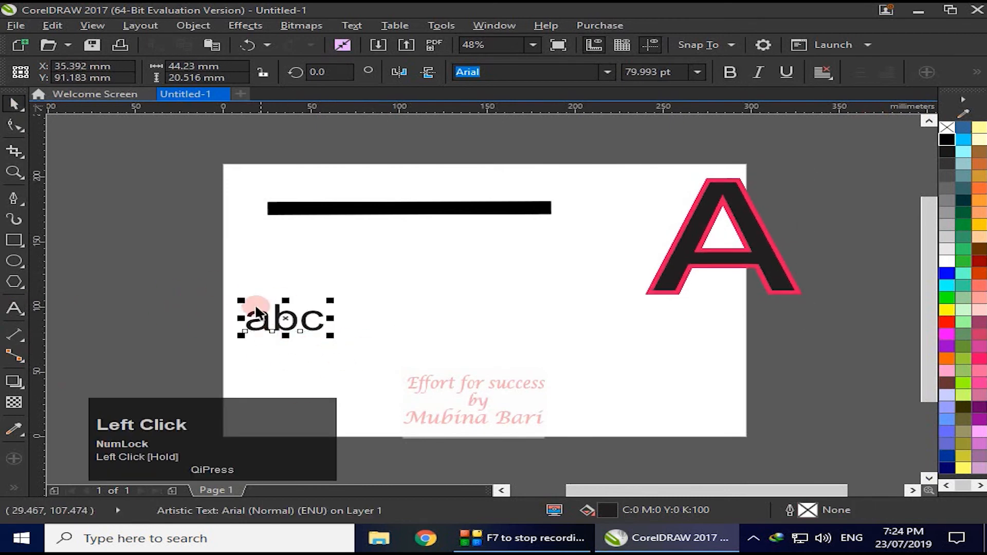
- Set the outline of the text "abc" to 3.0 mm wide in crimson (C:16 M:100 Y:62 K:5)
left_click(790, 510)
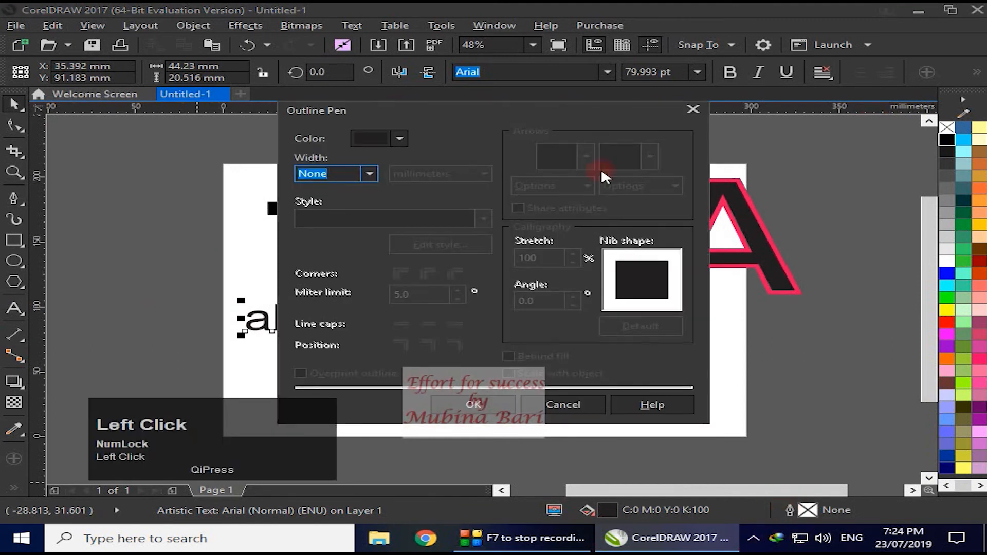
left_click_drag(539, 110, 752, 133)
left_click(580, 195)
left_click(554, 330)
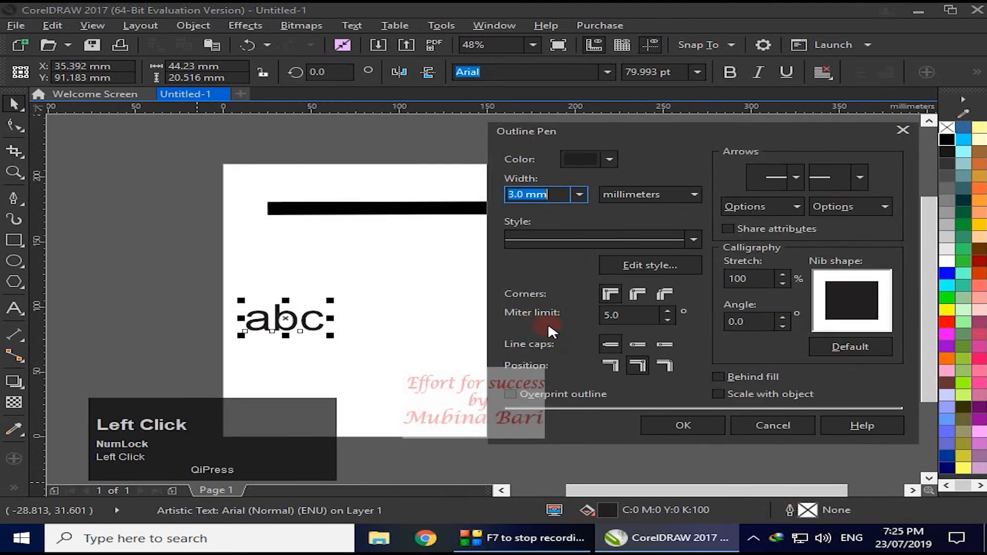
left_click(609, 159)
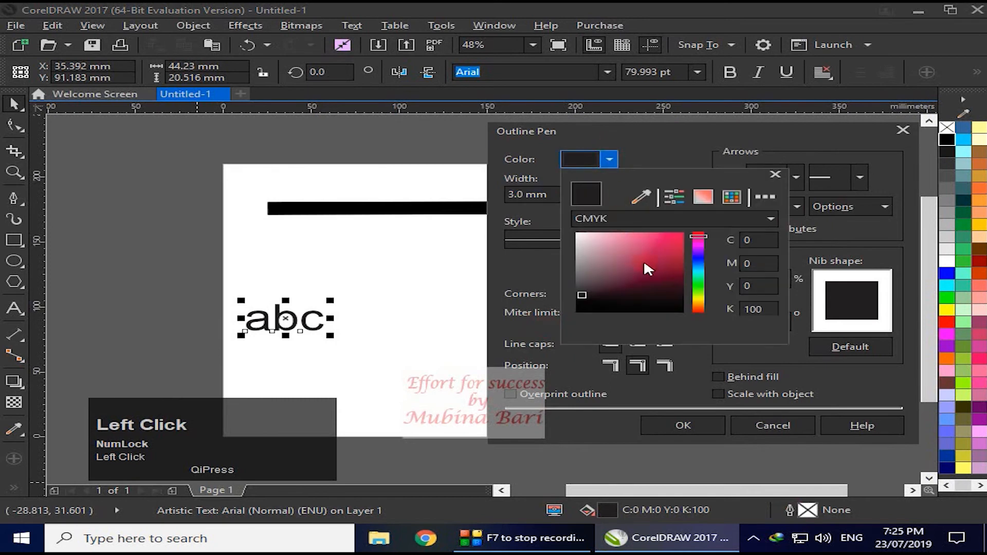
left_click(670, 251)
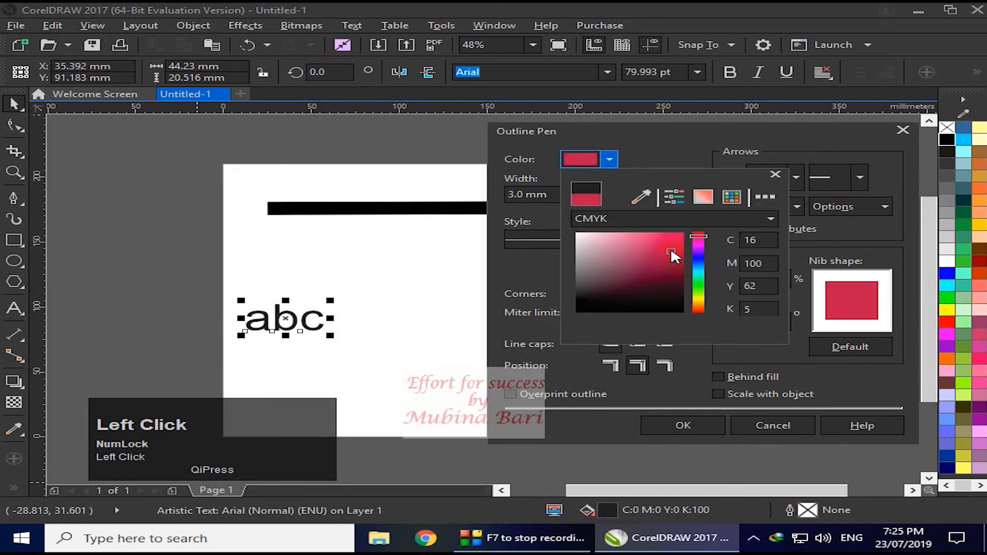
left_click(775, 174)
- Place the outline of the text "abc" outside the letter shapes and apply the outline settings
left_click(612, 367)
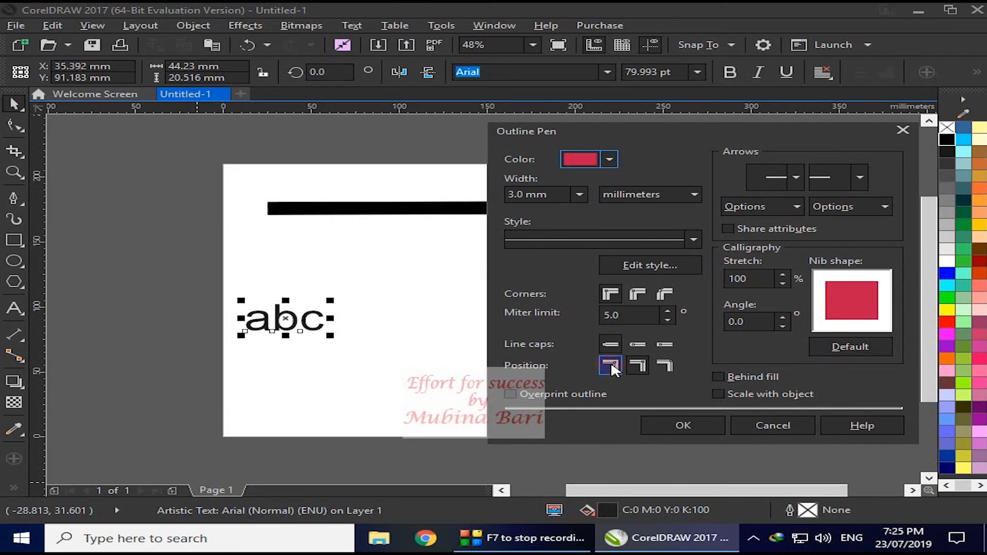
left_click(611, 367)
left_click(683, 425)
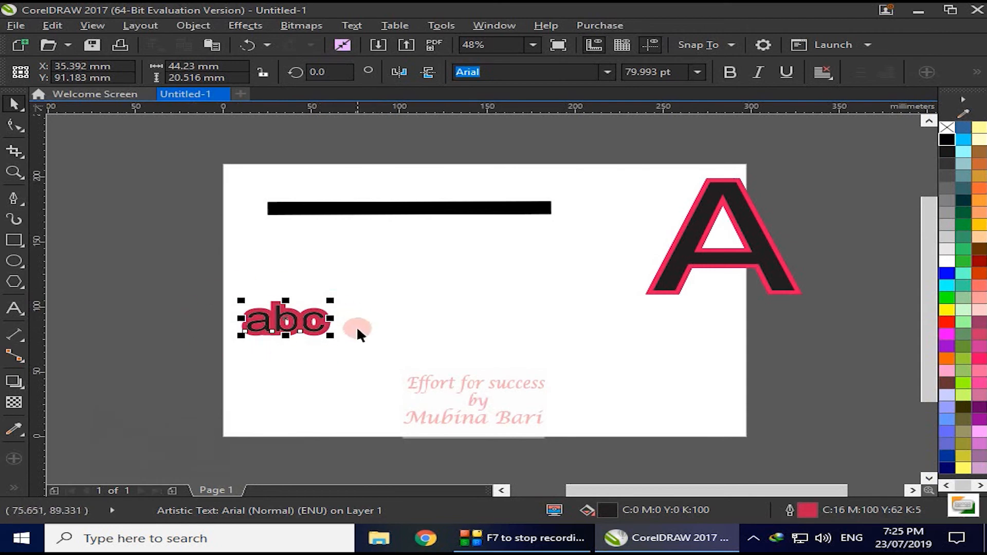
- Change the outline position of the text "abc" to inside and apply it
double_click(790, 511)
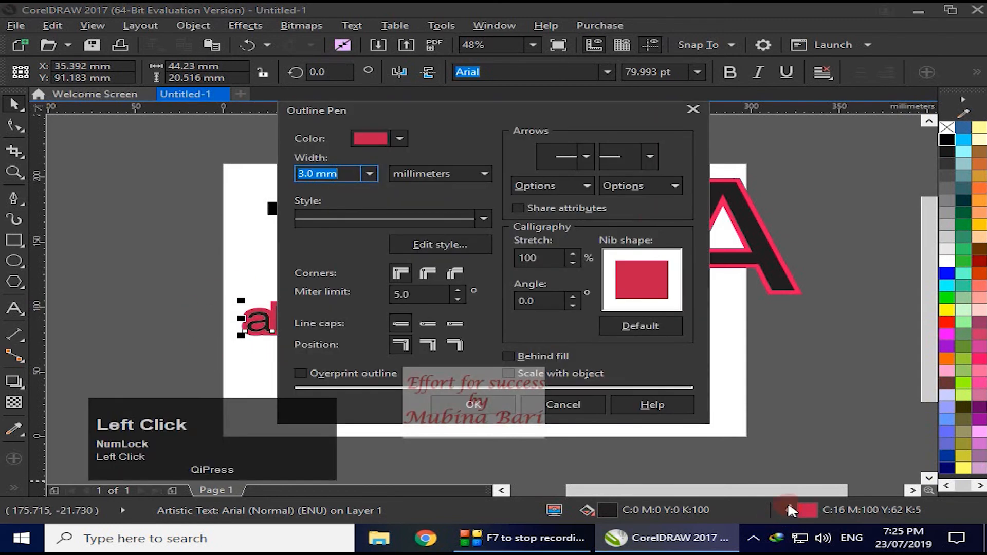
left_click_drag(568, 111, 672, 124)
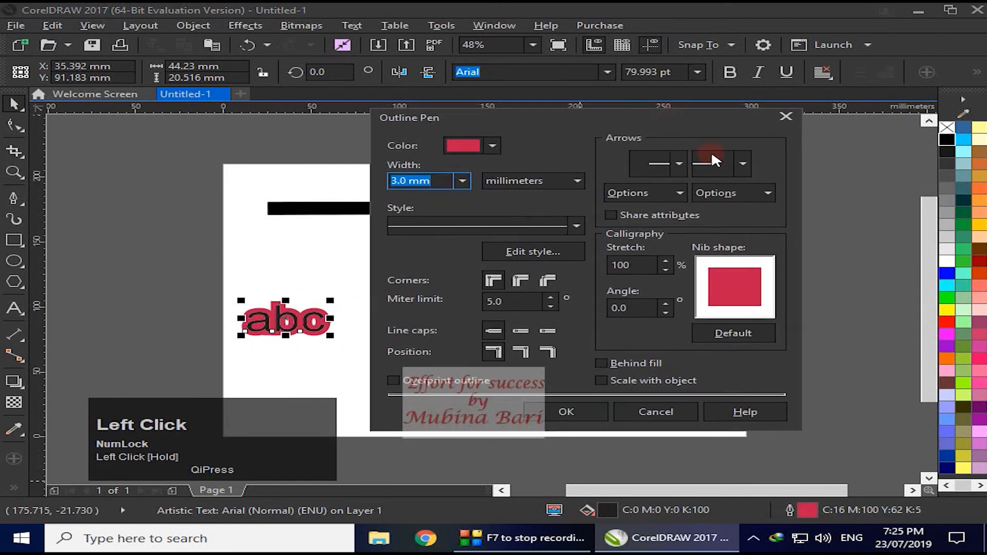
left_click(548, 352)
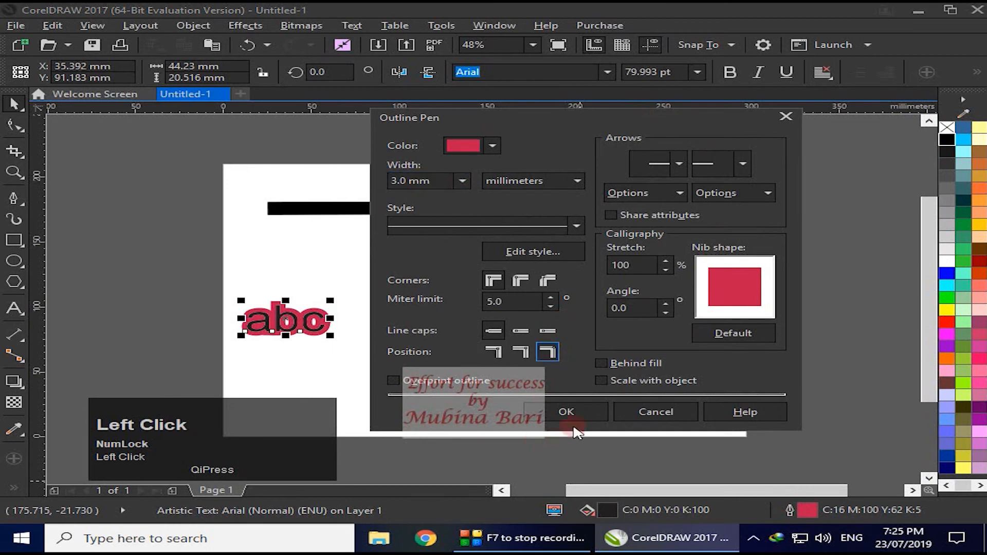
left_click(583, 411)
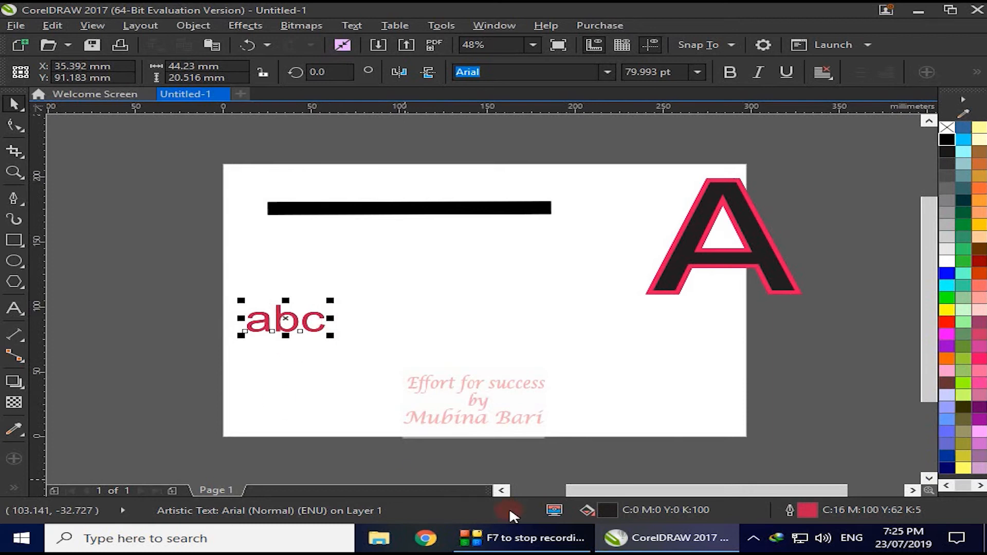
- Change the outline position of the text "abc" to centered and apply it
left_click(786, 510)
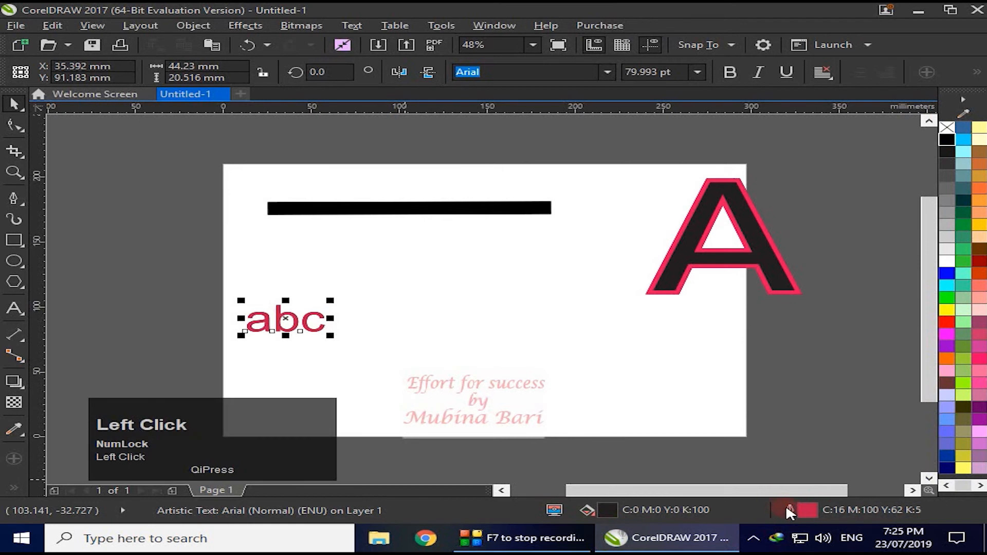
double_click(788, 510)
left_click(438, 345)
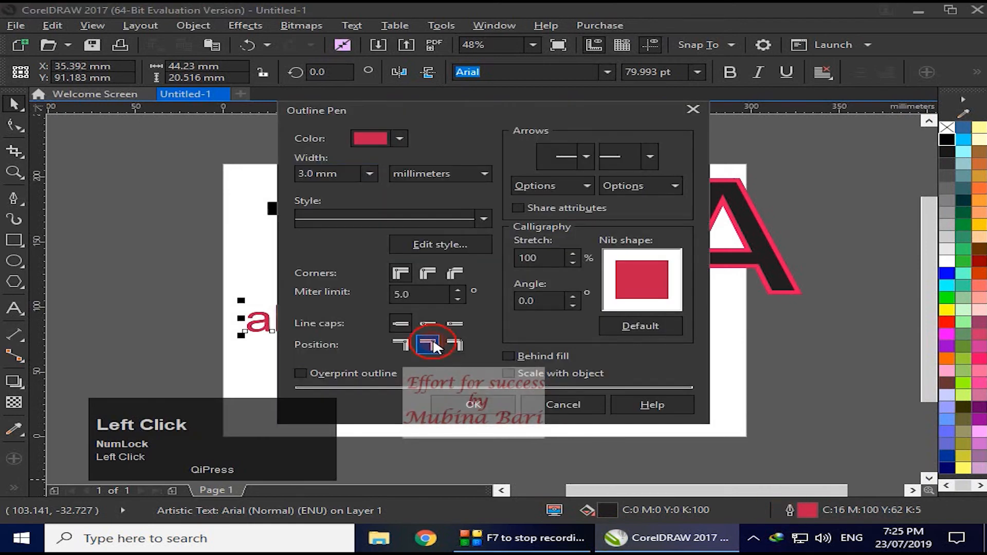
left_click(473, 404)
left_click(358, 356)
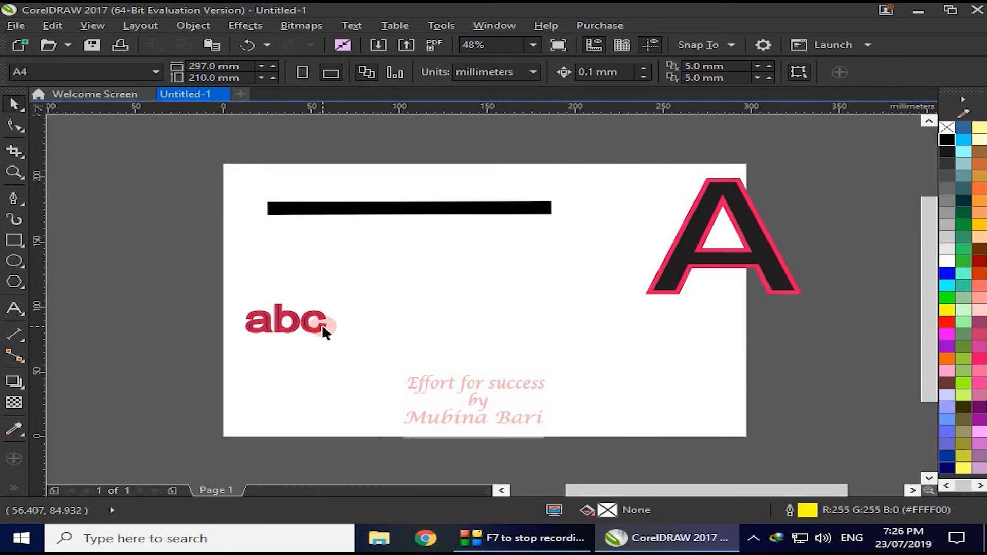
- Delete the text "abc" and move the letter A into its place below the black line
left_click(285, 326)
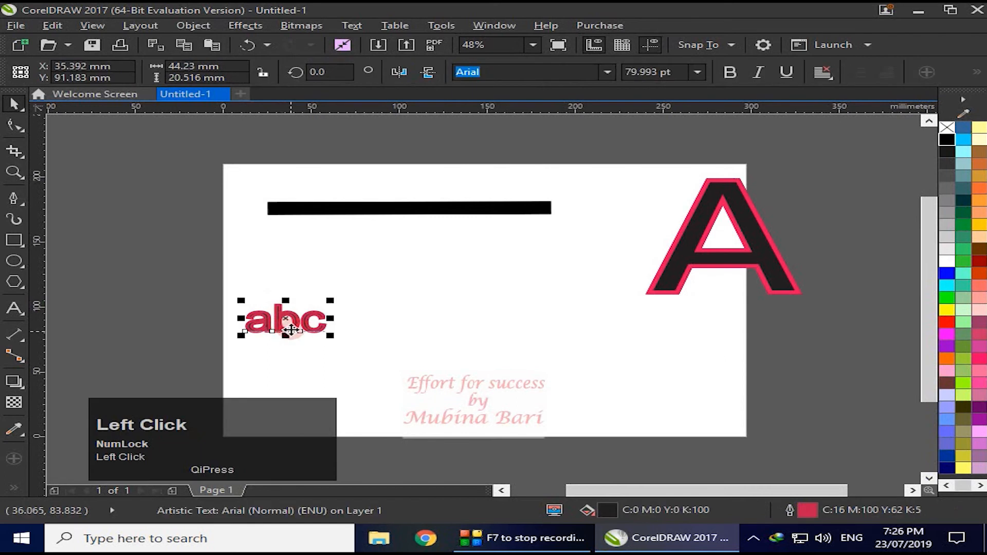
key("Delete")
left_click_drag(702, 248, 279, 314)
double_click(789, 510)
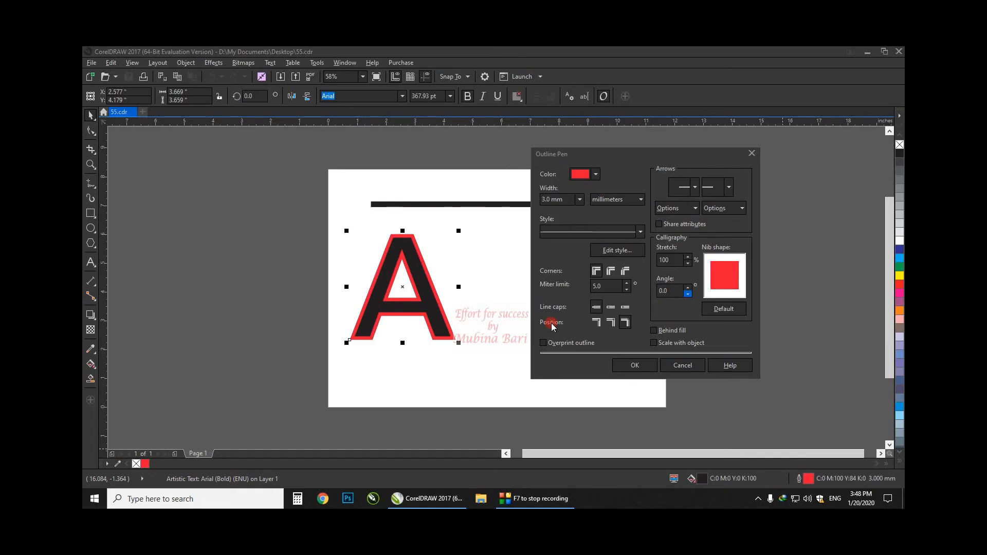
left_click(752, 153)
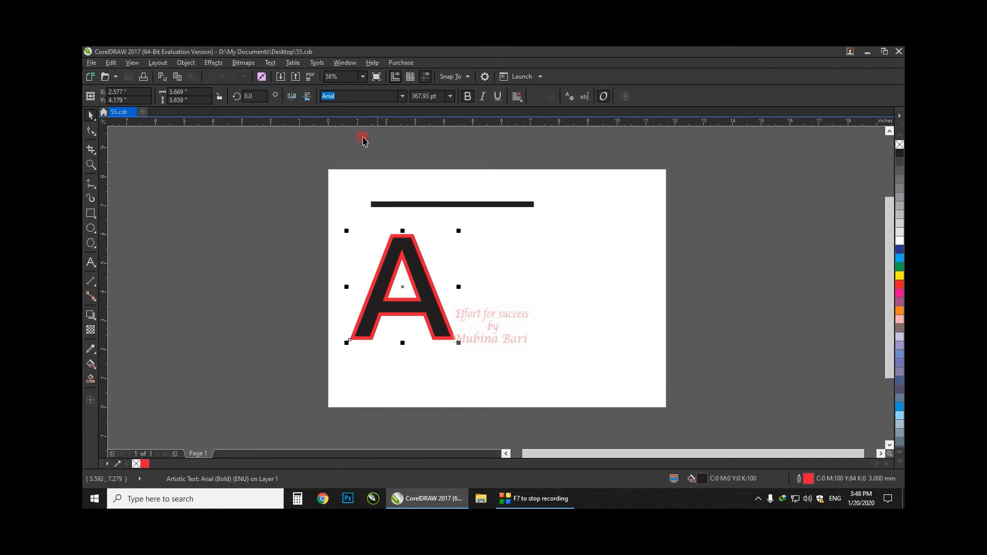
left_click(186, 62)
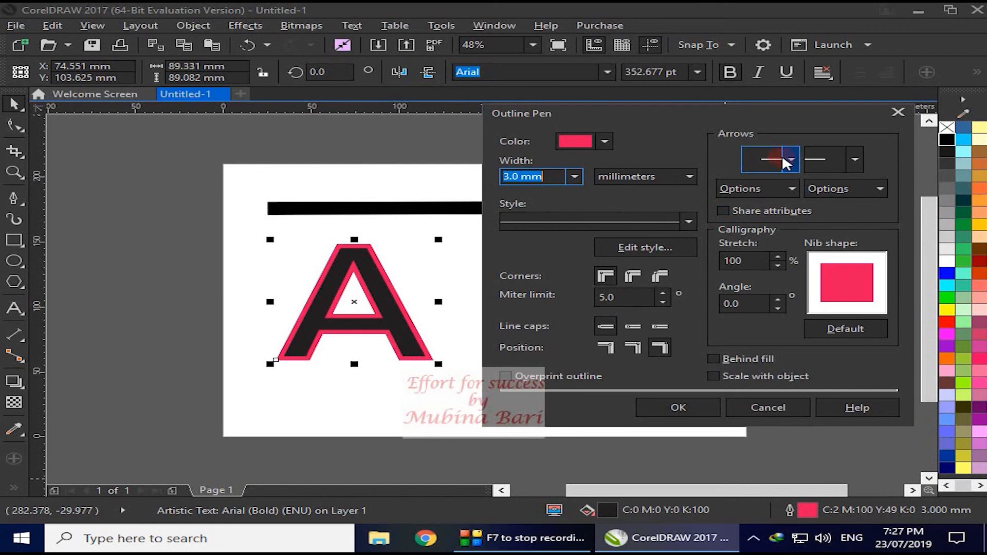
left_click(410, 210)
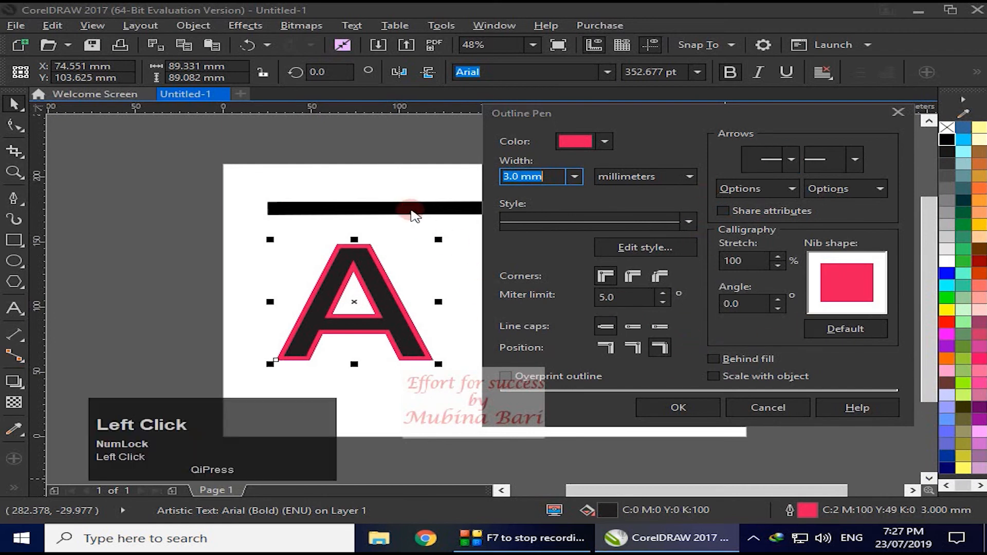
left_click(678, 408)
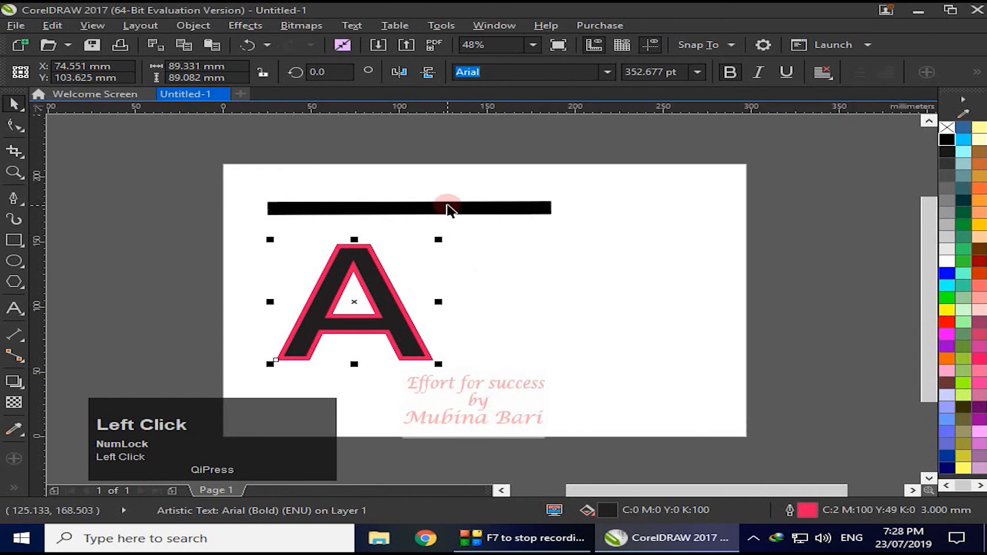
- Choose the large open-circle arrowhead for the start of the black line in its Outline Pen settings
left_click(449, 208)
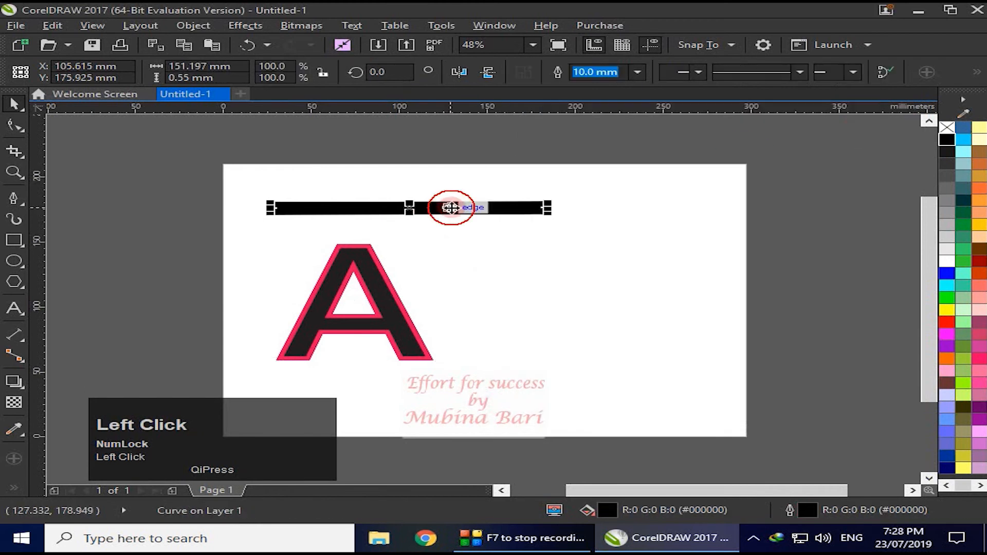
double_click(794, 508)
left_click_drag(568, 109, 751, 108)
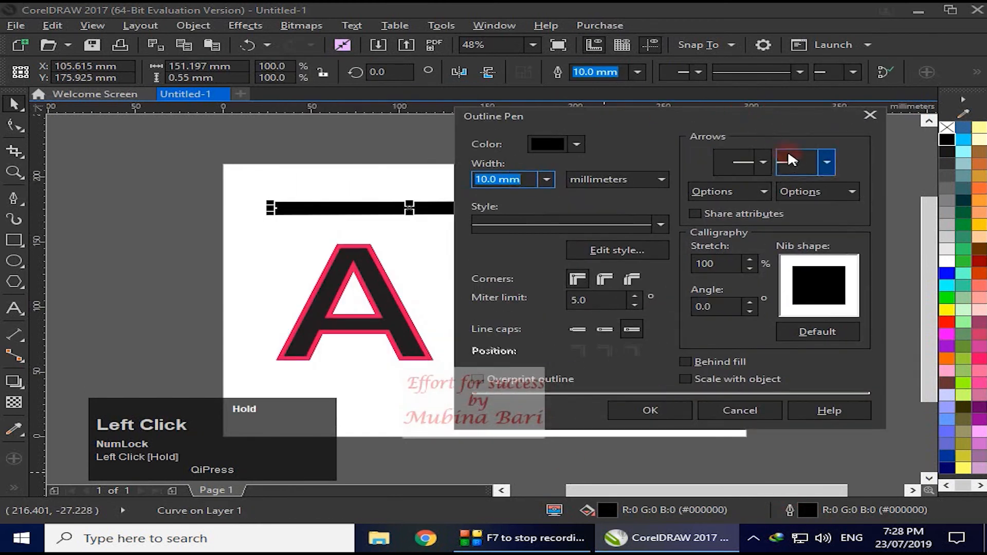
left_click(764, 164)
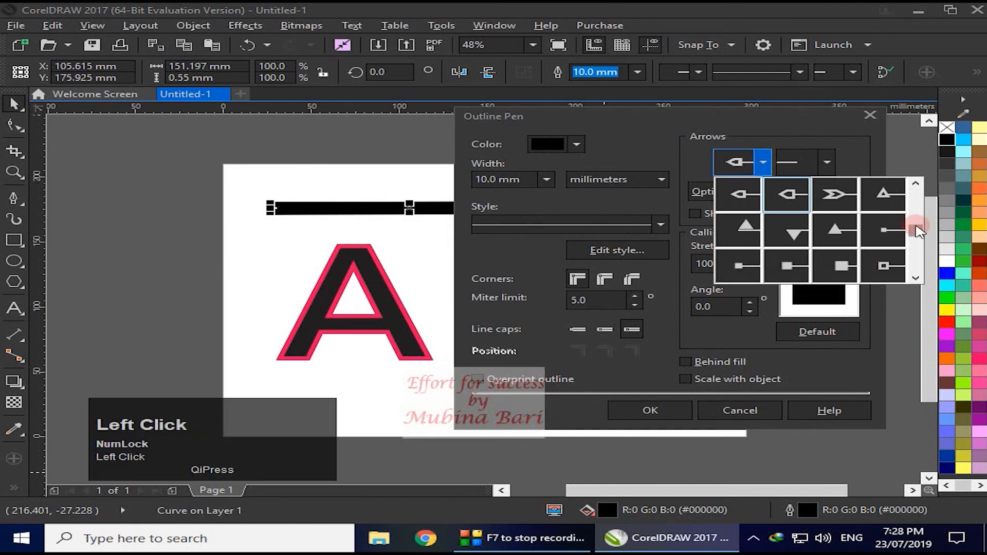
mouse_move(916, 226)
left_mouse_down()
mouse_move(915, 248)
mouse_move(914, 231)
left_mouse_up()
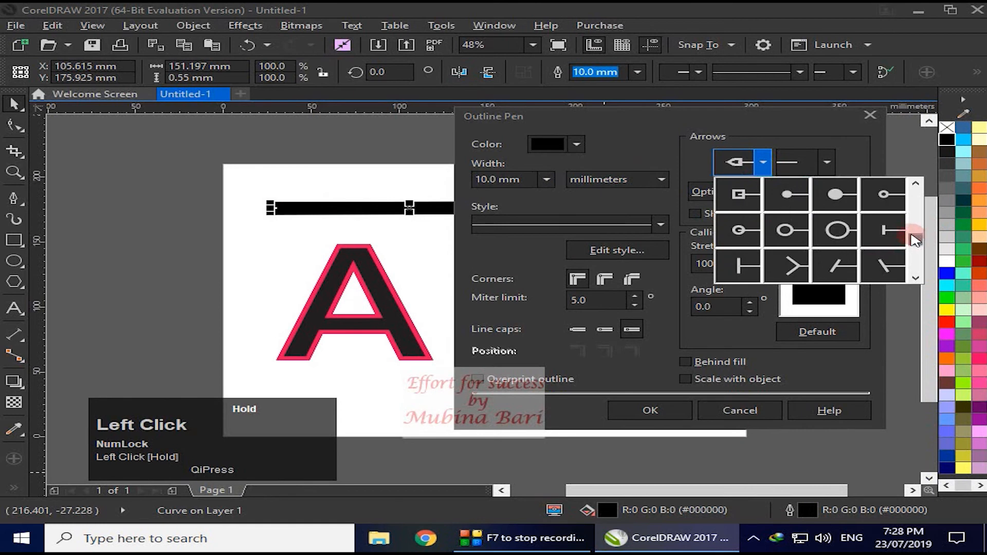
left_click(837, 230)
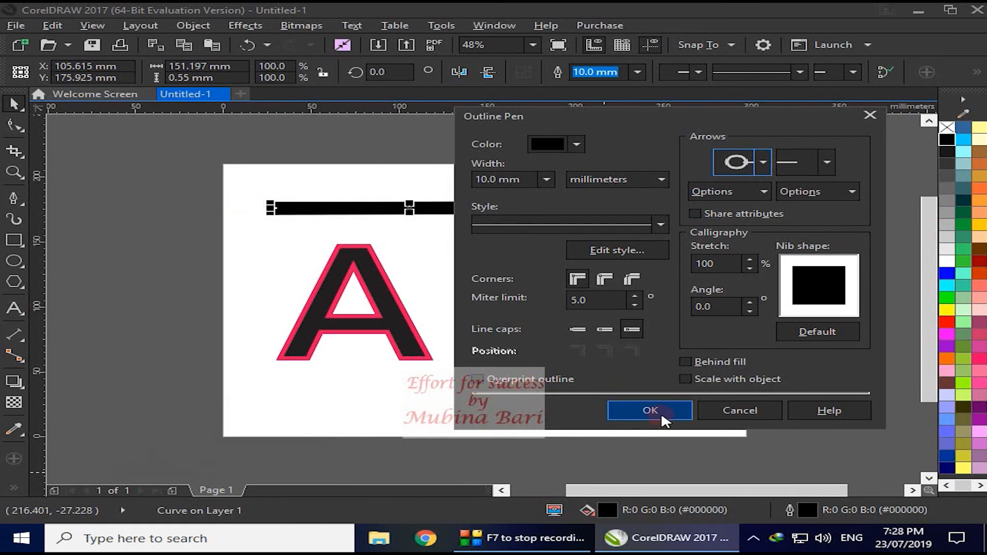
- Choose the open-square arrowhead for the end of the black line and apply the outline settings
left_click(827, 162)
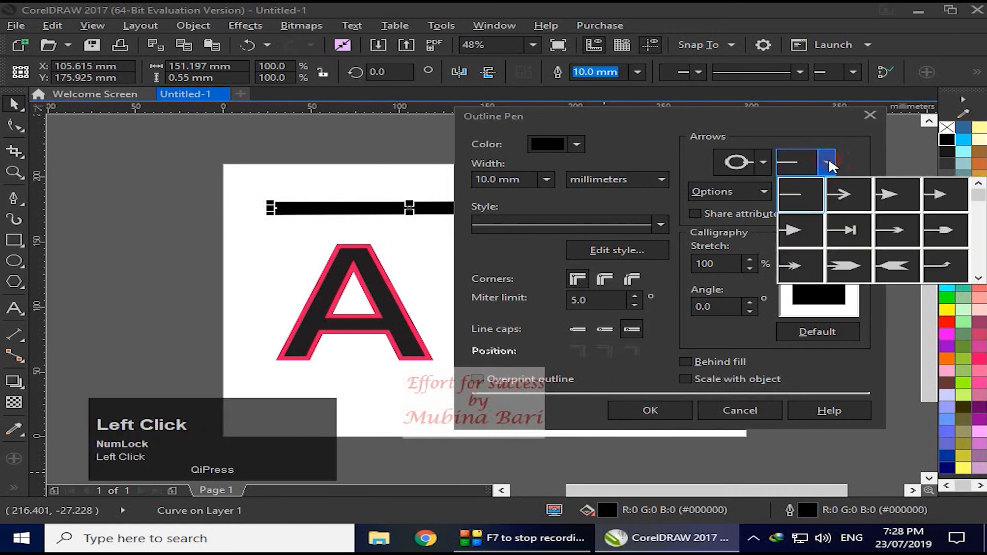
left_click_drag(978, 194, 982, 239)
left_click(800, 196)
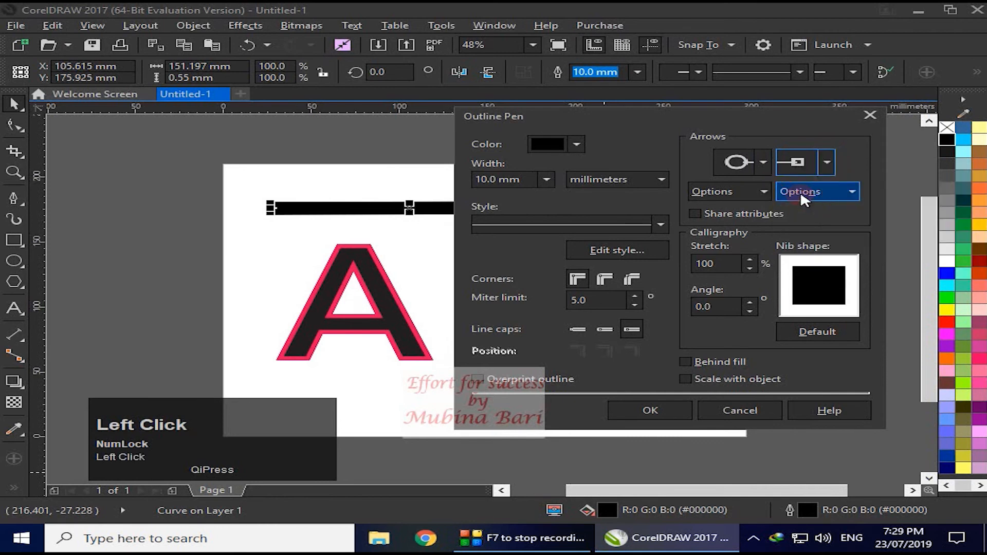
left_click(649, 408)
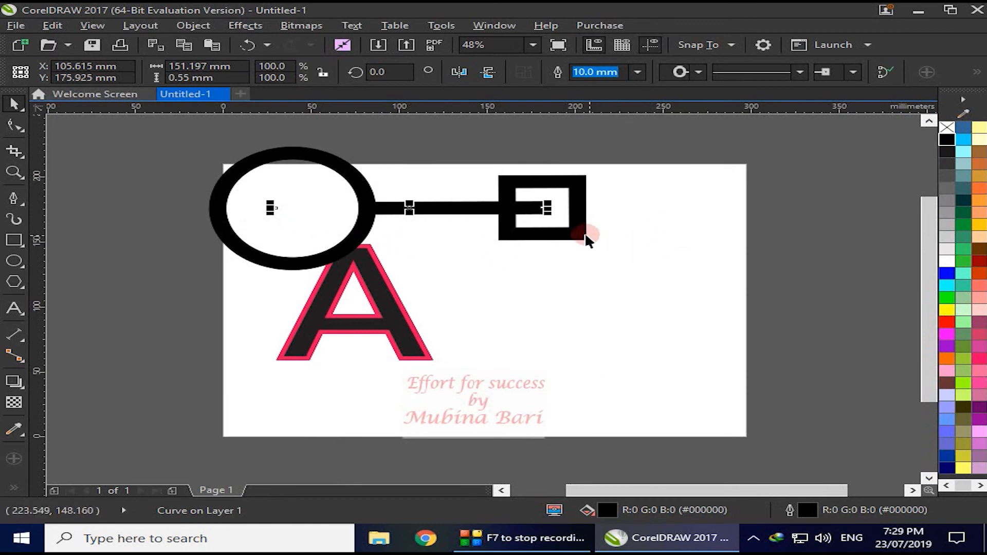
- Set the outline width of the line with arrowheads to 4.0 mm
left_click(637, 72)
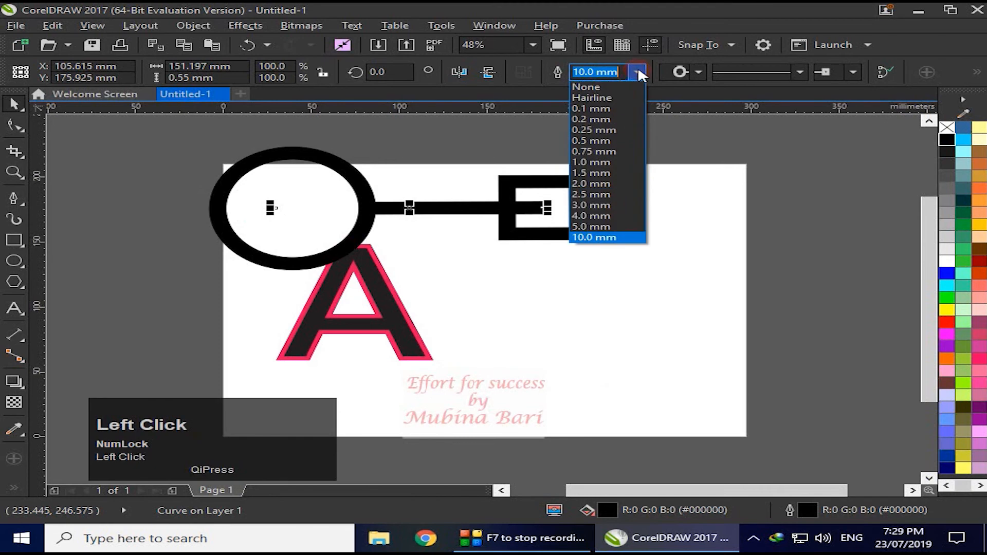
left_click(627, 214)
left_click(665, 210)
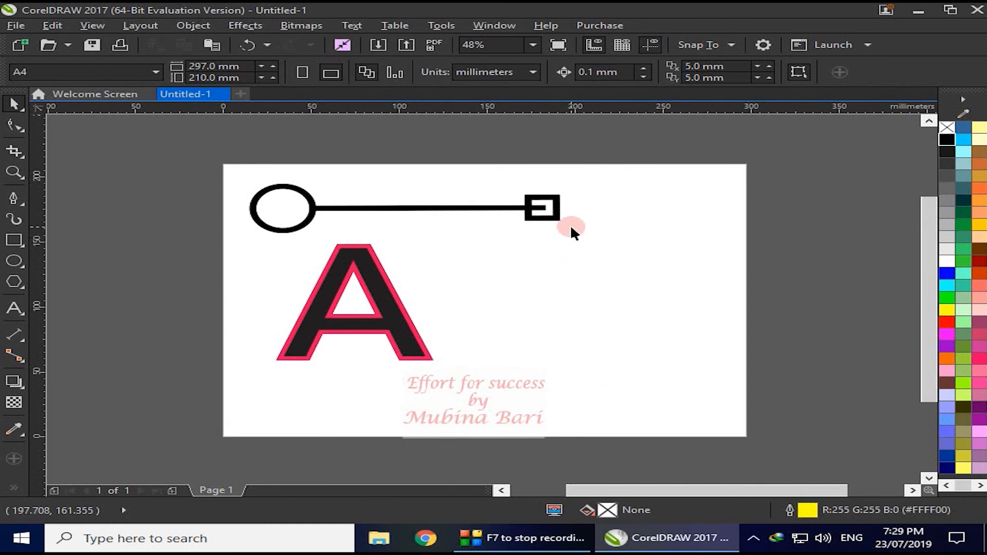
- Swap the circle and square arrowheads between the two ends of the line and apply the change
left_click(524, 215)
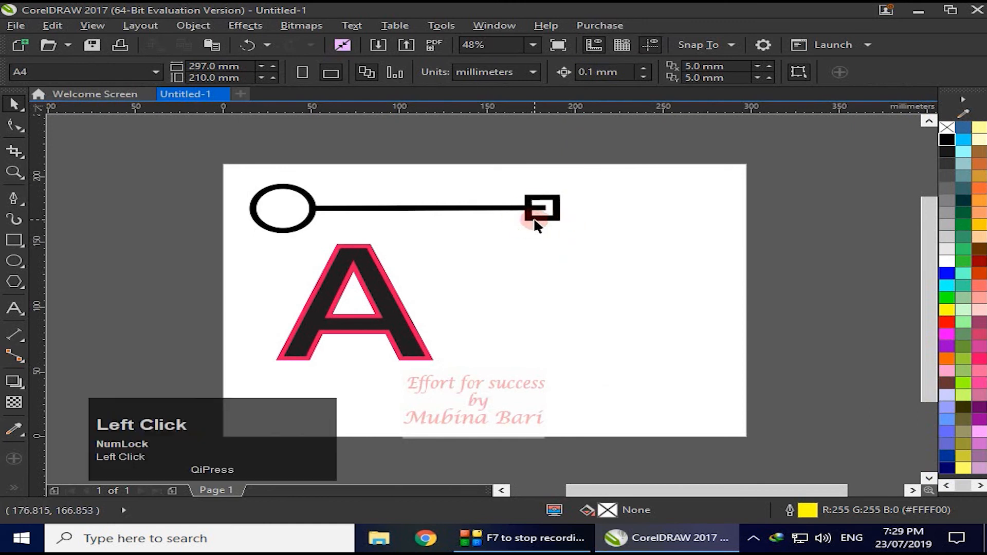
double_click(790, 509)
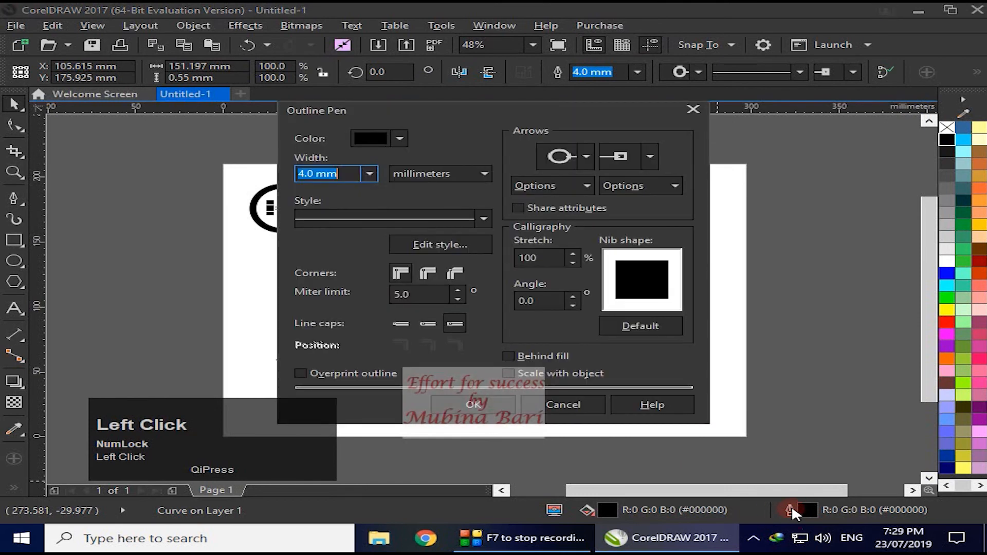
left_click_drag(574, 106, 758, 109)
left_click(769, 181)
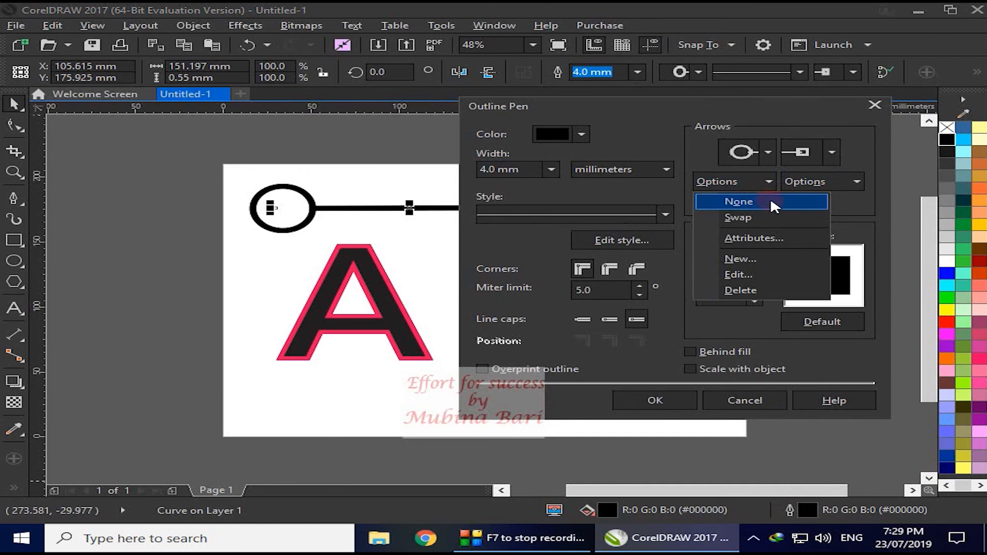
left_click(733, 217)
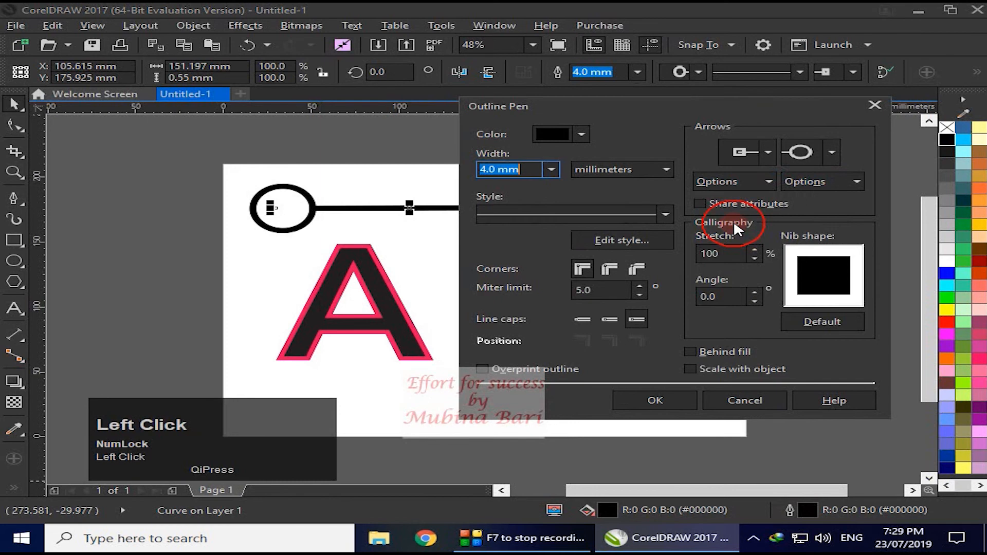
left_click(662, 401)
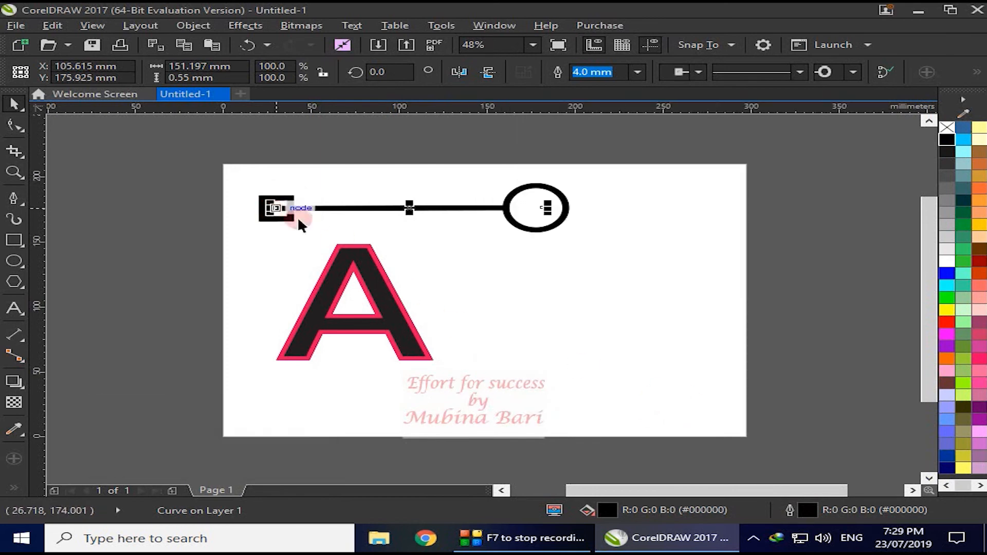
- Try a proportional length and width of 18.4 mm for the line's square start arrowhead, then discard the attribute changes
double_click(789, 511)
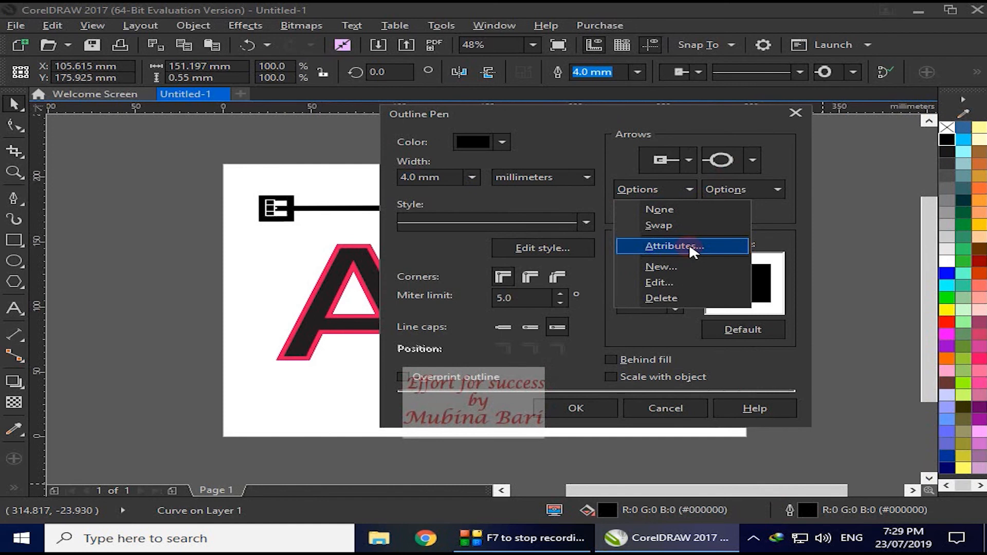
left_click(691, 247)
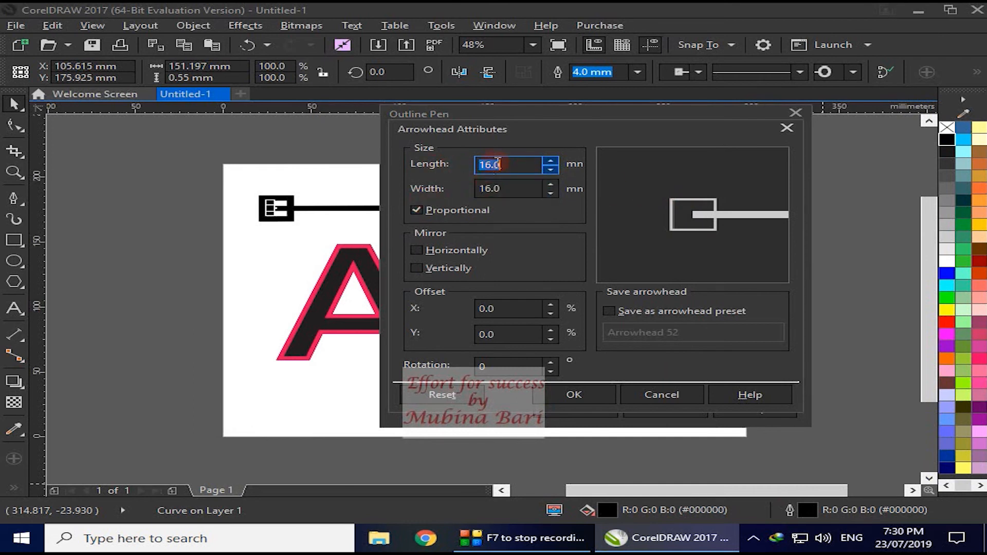
left_click(550, 162)
left_click(550, 161)
left_click(551, 161)
left_click(550, 162)
left_click(551, 162)
left_click(551, 161)
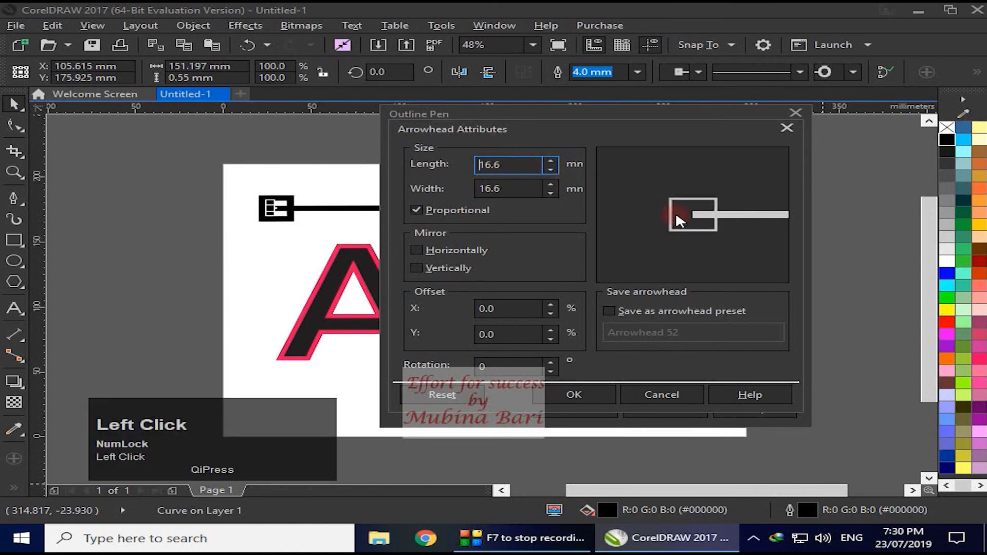
left_click(551, 162)
left_click_drag(551, 164, 552, 164)
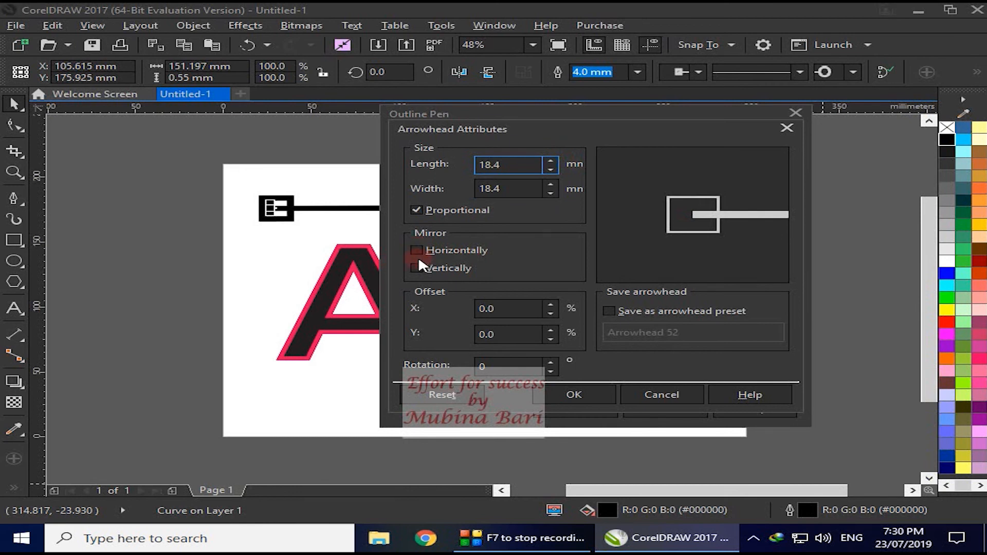
left_click(518, 334)
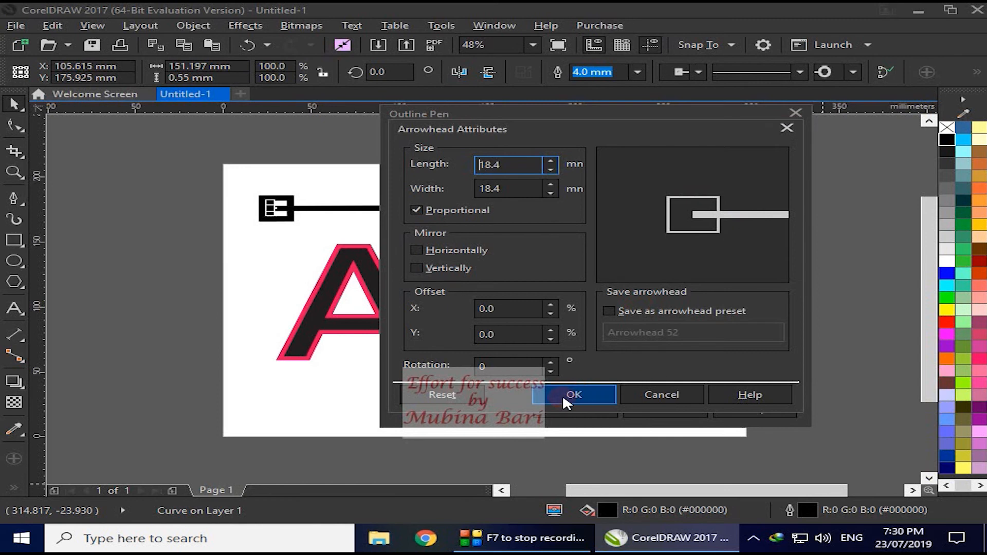
left_click(782, 128)
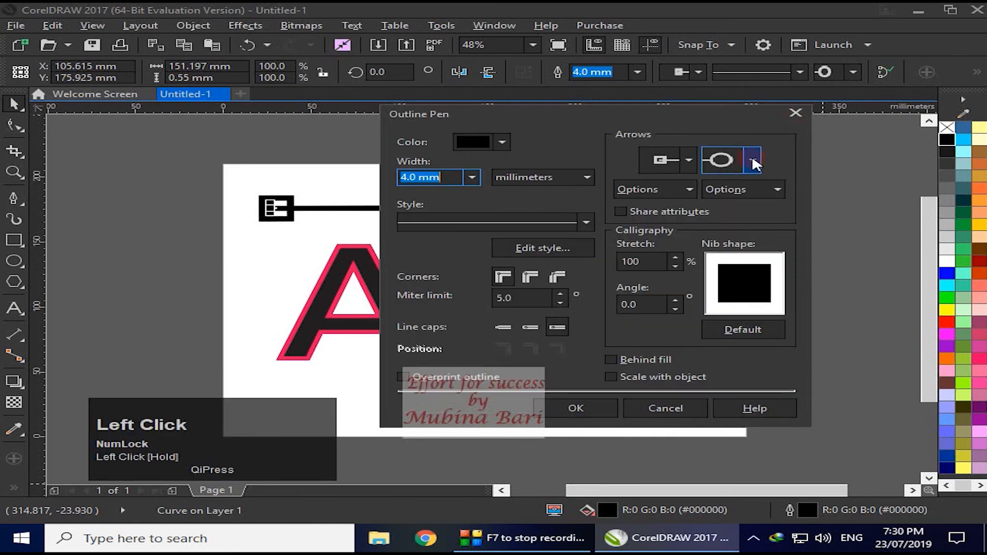
- Enable Share attributes for the line's arrowheads, change the start arrowhead to the open fork shape, and apply the settings
left_click(778, 189)
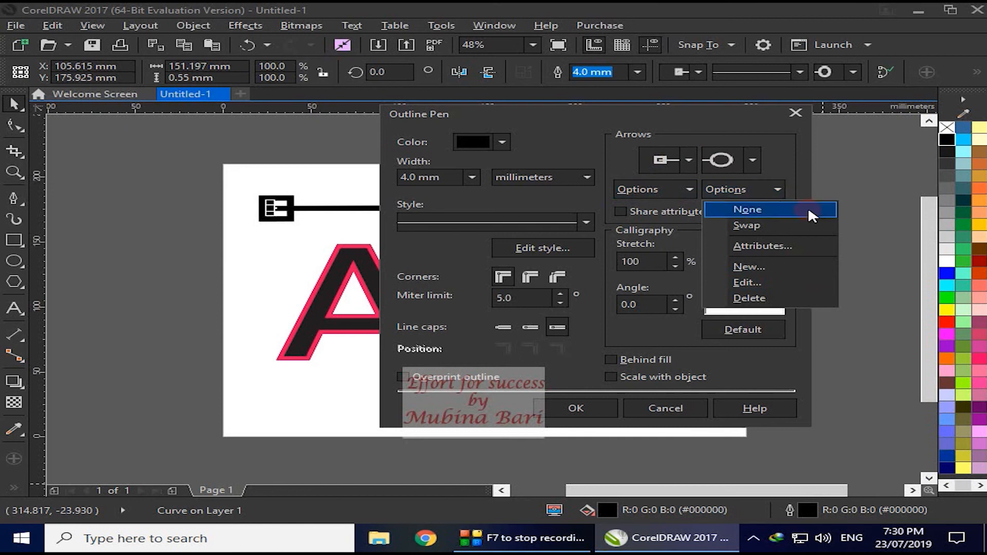
left_click(661, 211)
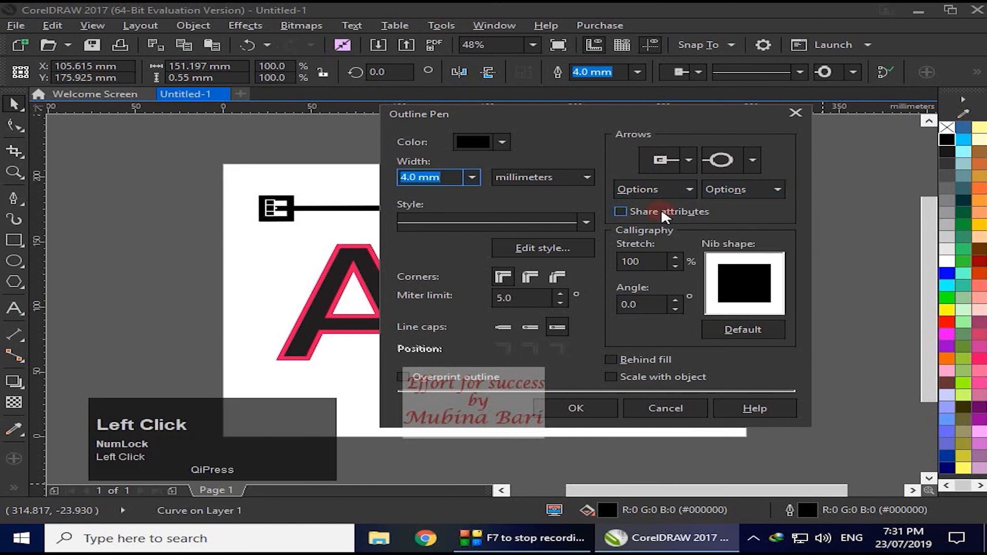
left_click(621, 211)
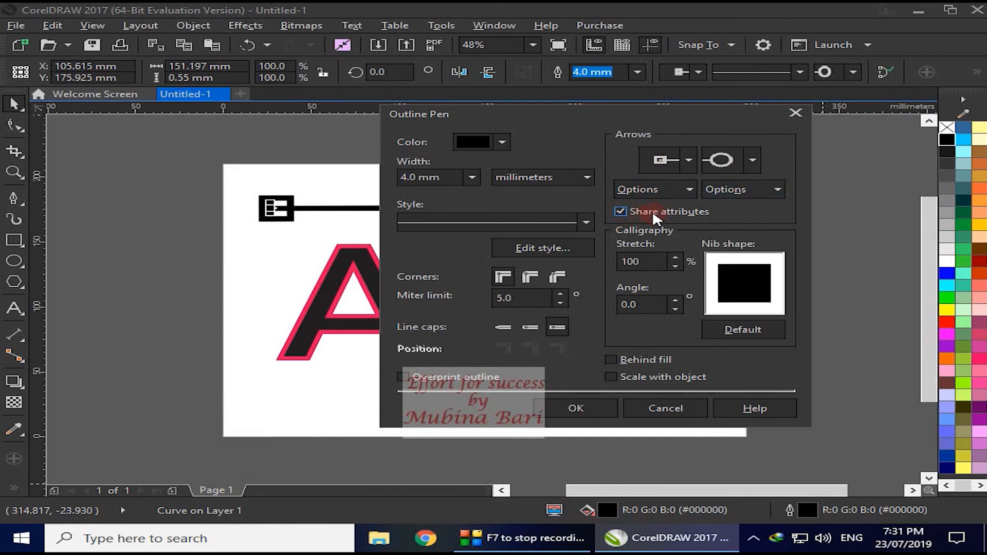
left_click(688, 161)
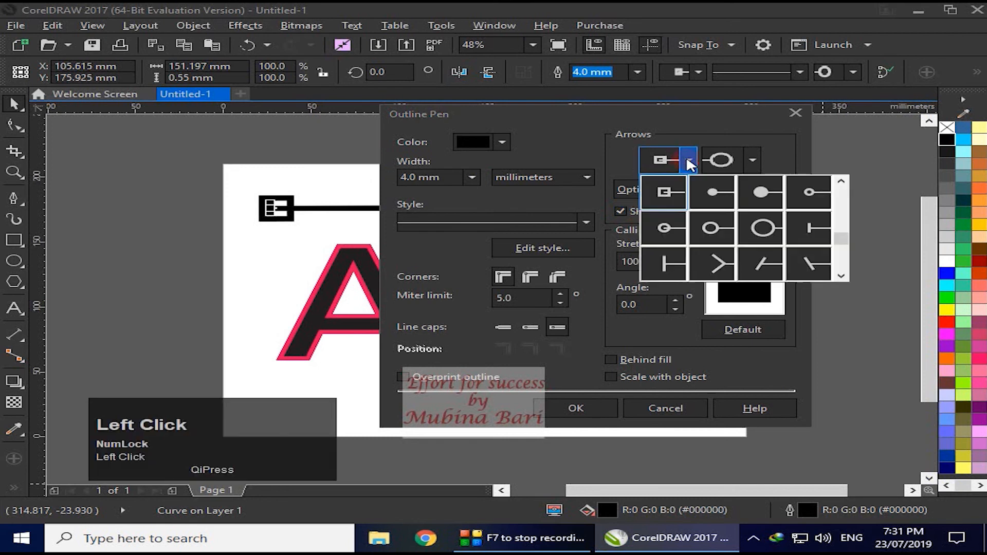
left_click(718, 264)
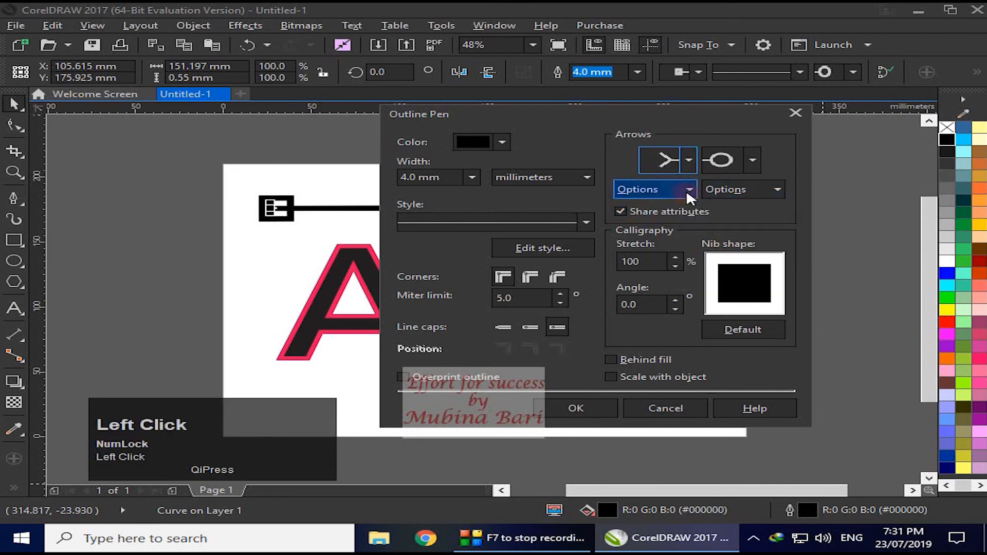
left_click(575, 409)
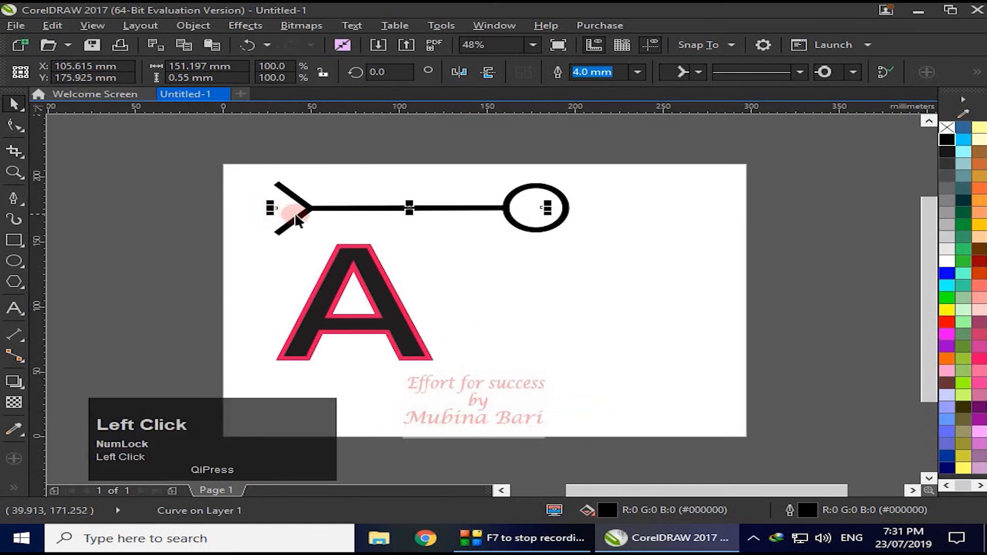
- Enlarge the line's fork start arrowhead proportionally to a length of 20.348 mm and a width of 40.738 mm
double_click(789, 514)
left_click_drag(693, 115, 805, 115)
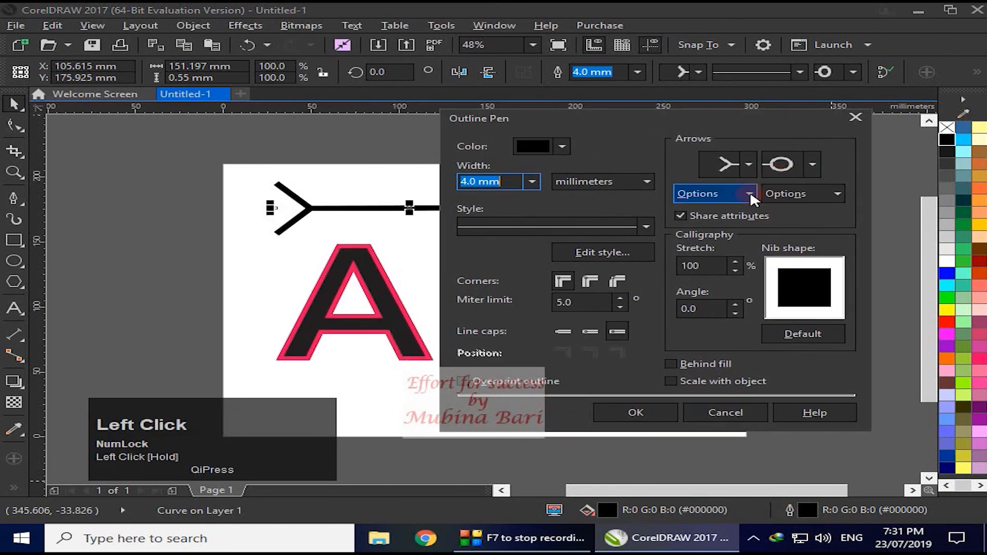
left_click(681, 216)
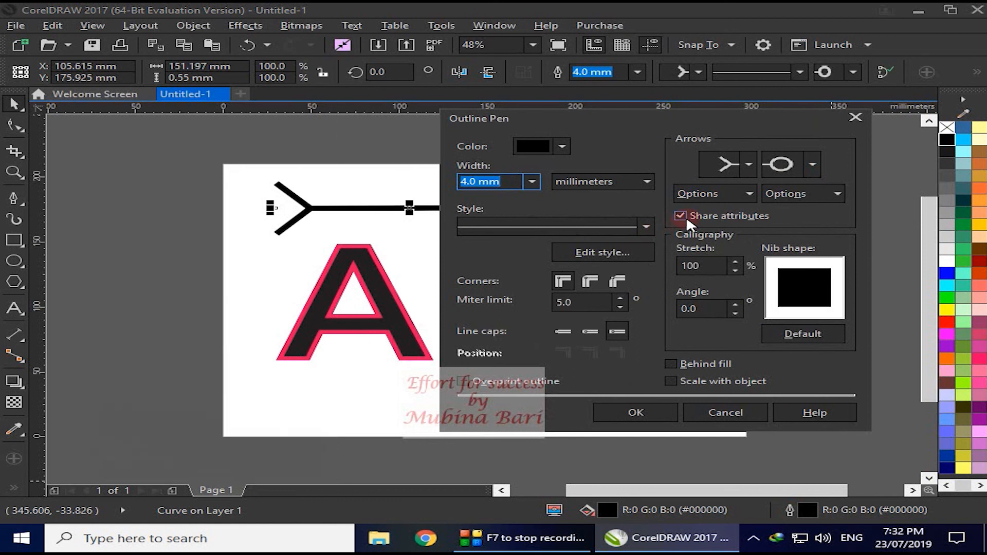
left_click(752, 191)
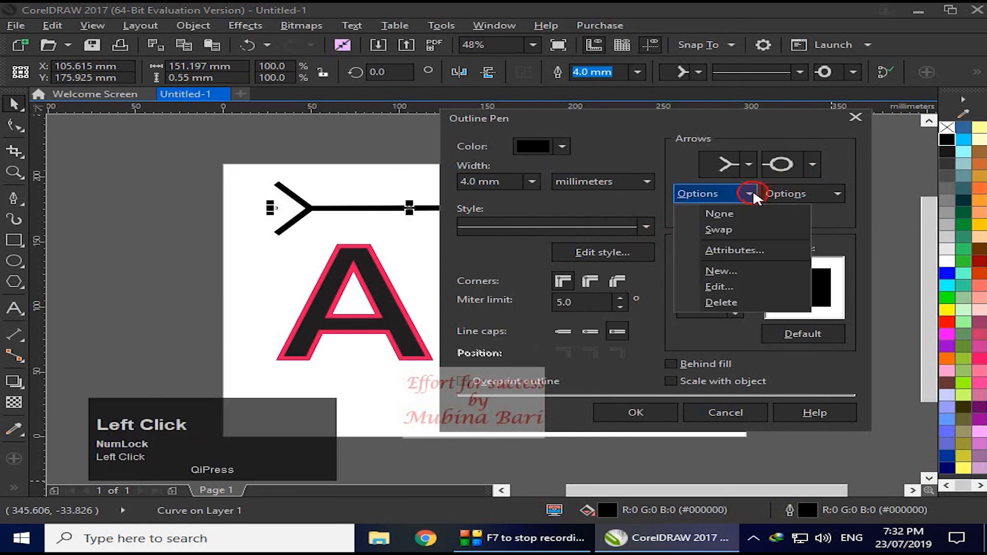
left_click(735, 249)
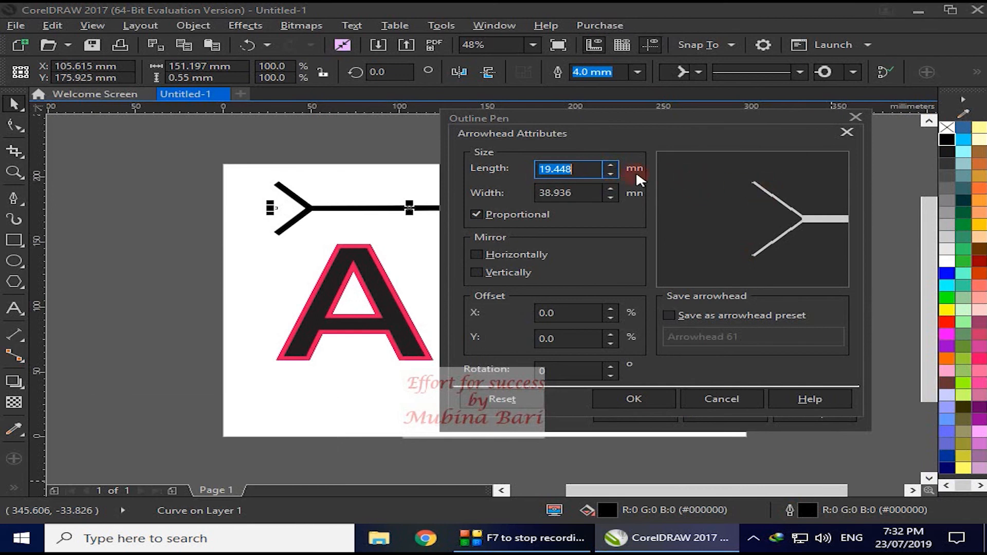
left_click(611, 165)
- Offset the line's shared arrowheads by 5.0% in X and 24.0% in Y, apply the attributes, and undo the change
left_click(610, 309)
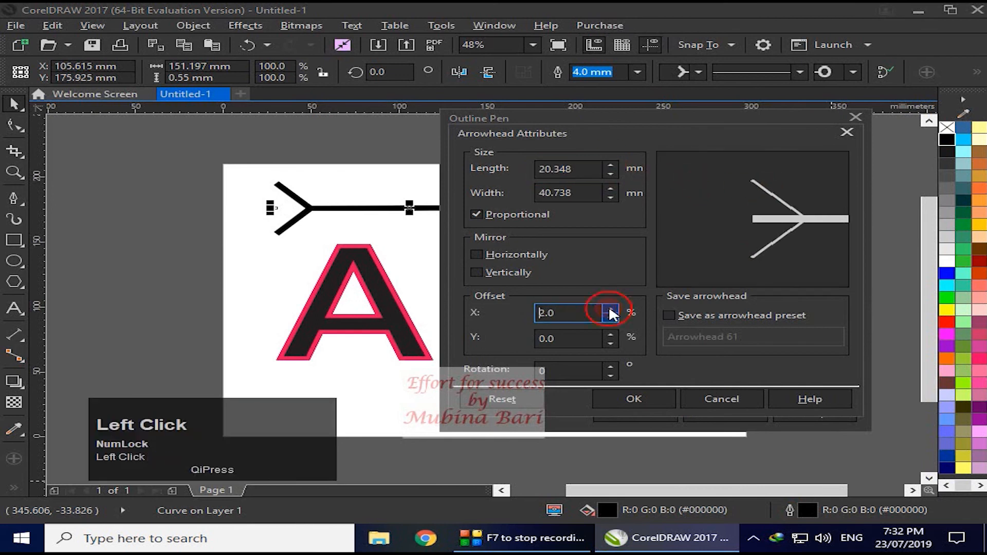
left_click(610, 309)
left_click(608, 334)
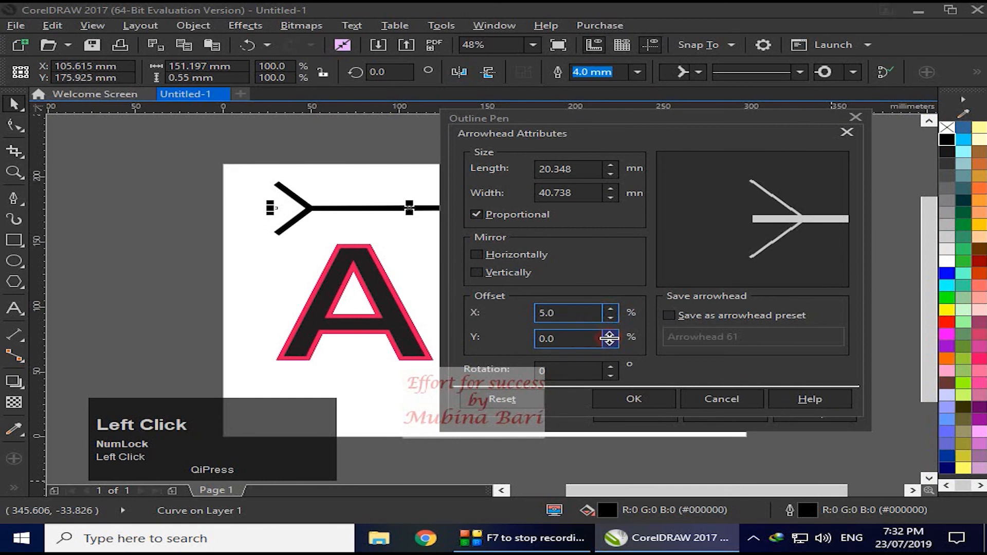
left_click_drag(608, 332, 609, 332)
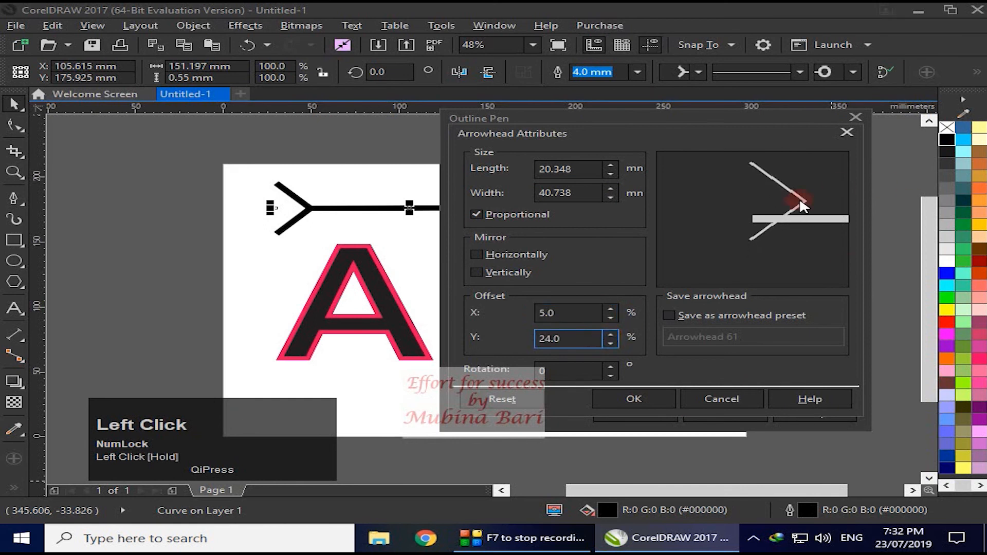
left_click(634, 399)
left_click(638, 408)
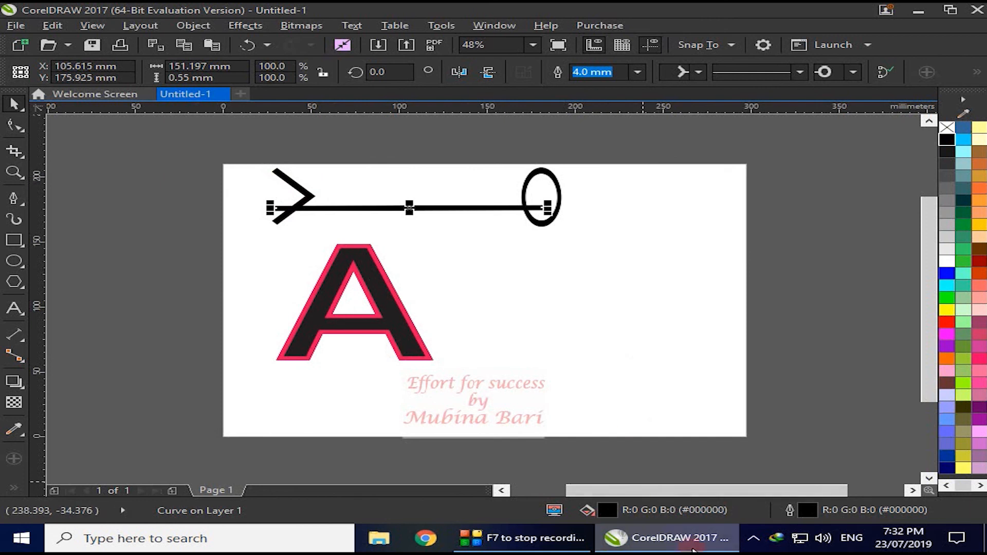
key("ctrl")
key("ctrl+z")
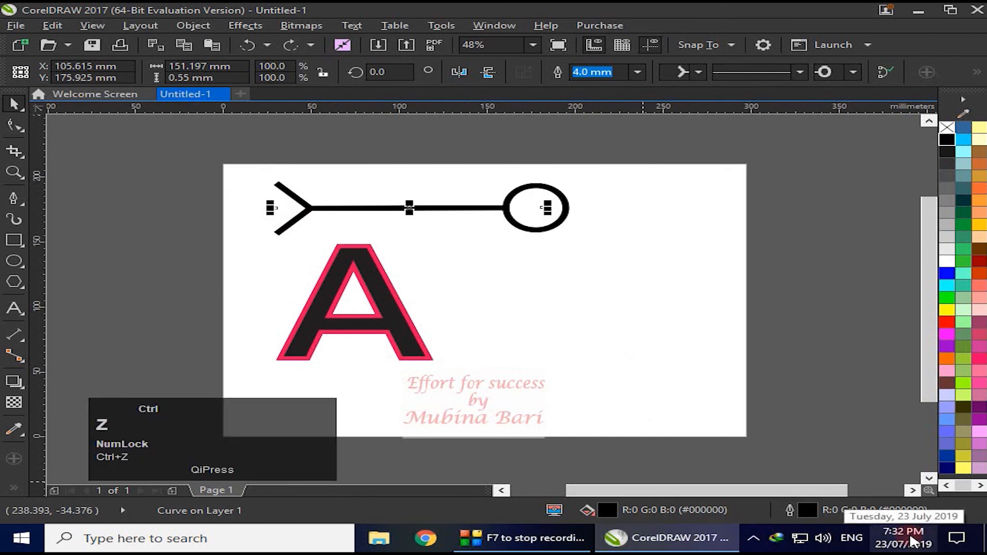
left_click(790, 510)
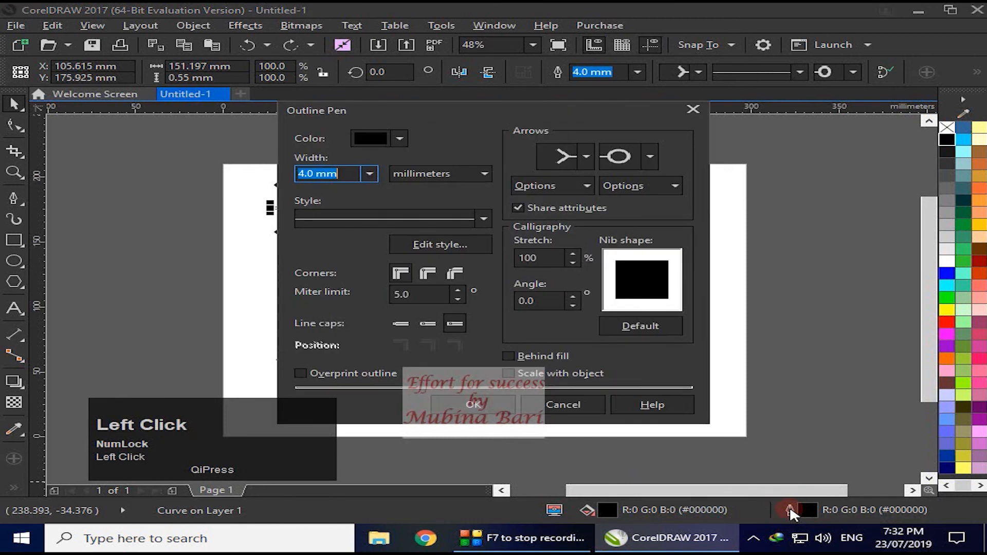
left_click_drag(622, 107, 809, 115)
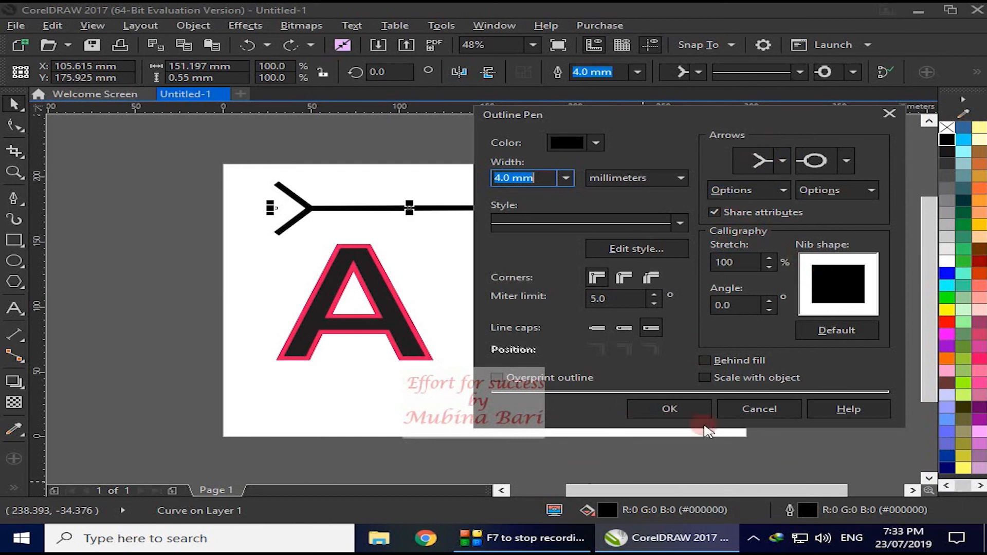
left_click(889, 114)
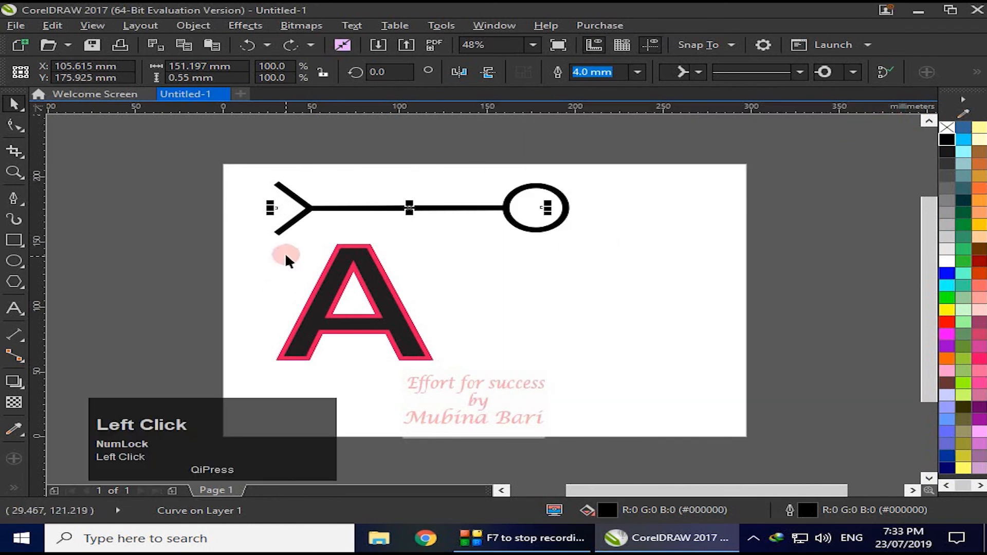
- Set the calligraphy stretch of the letter A's outline to 52% and apply it
left_click(329, 316)
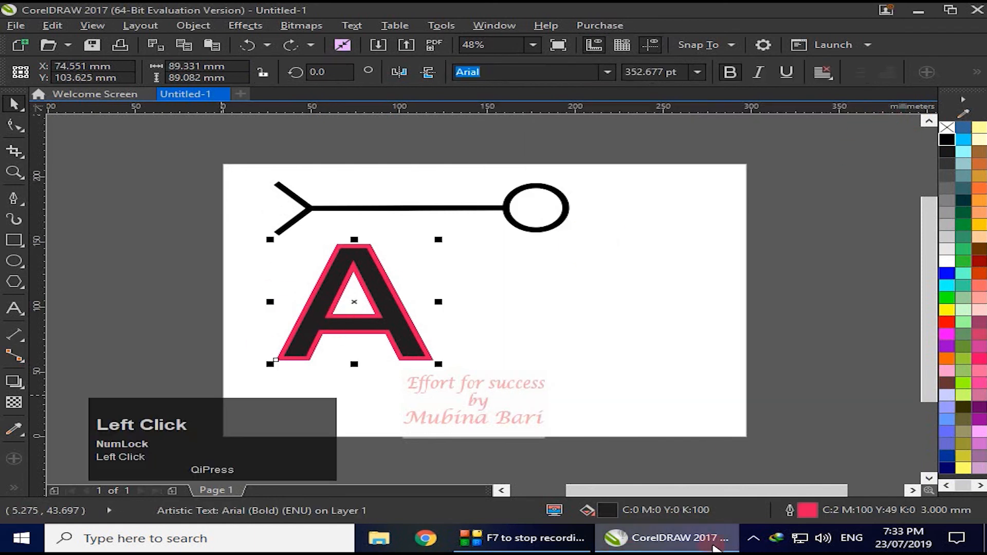
double_click(790, 510)
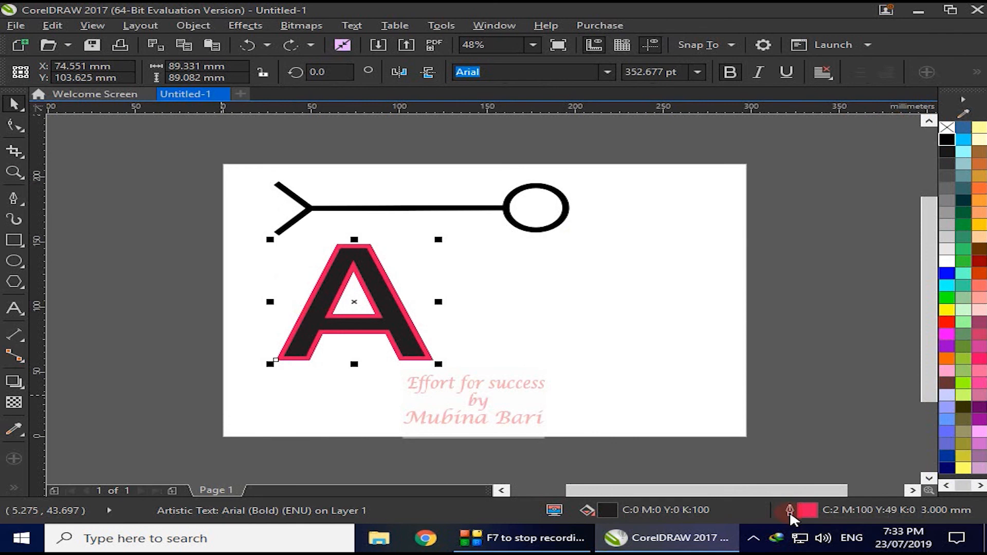
left_click_drag(562, 109, 769, 109)
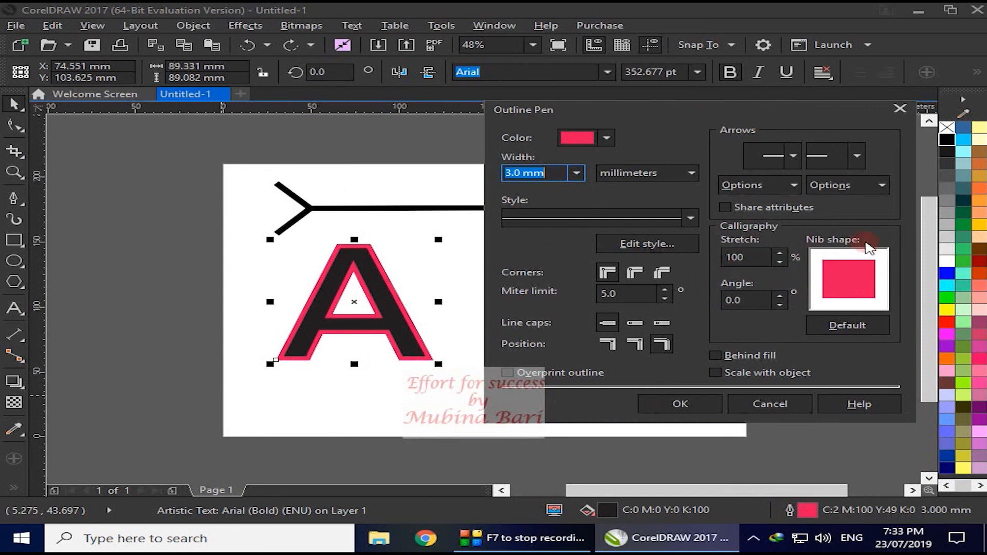
left_click(780, 254)
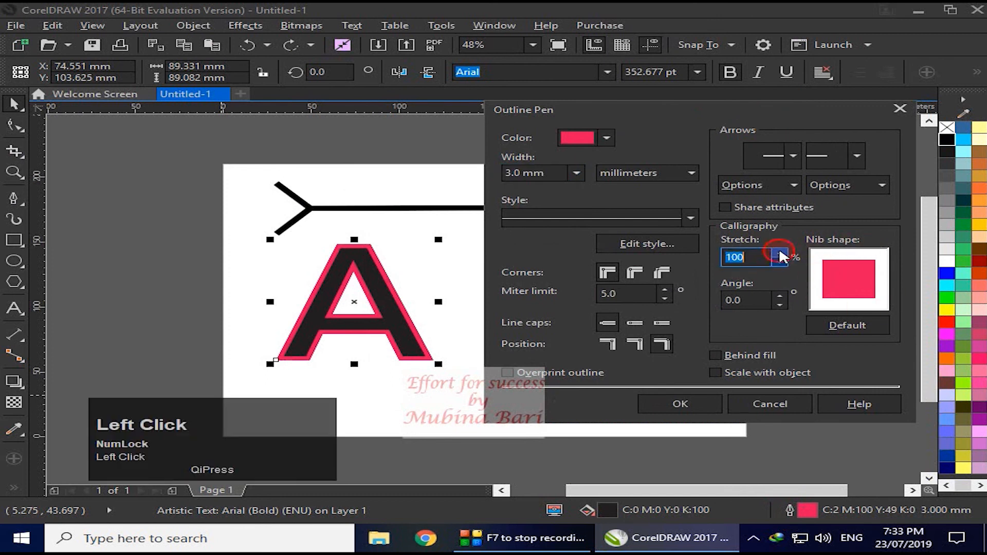
left_click_drag(782, 266, 870, 275)
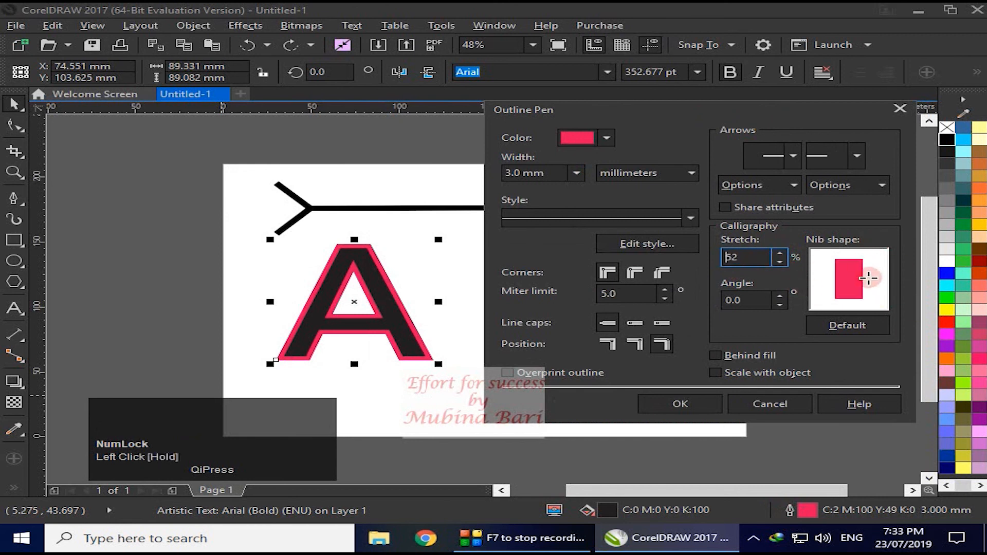
left_click(706, 404)
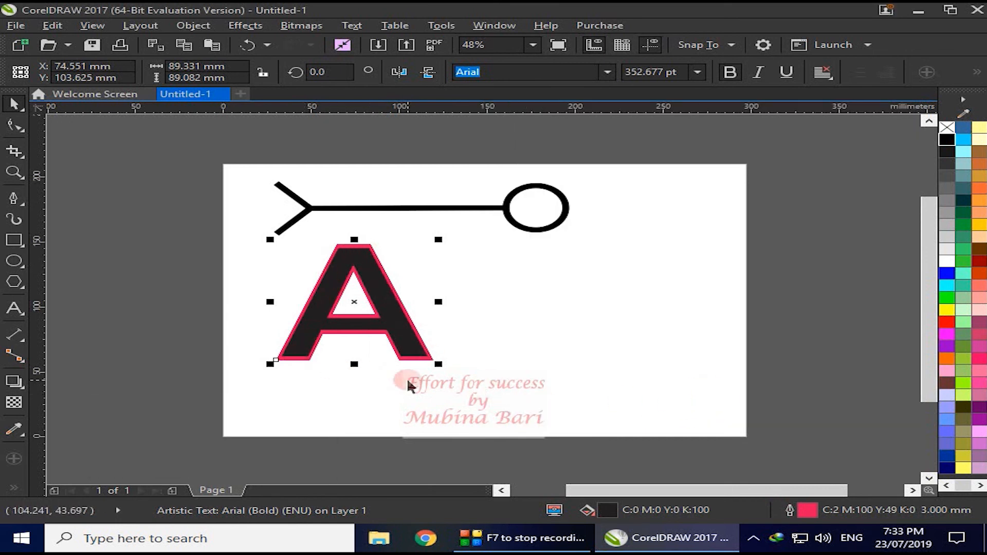
left_click(334, 247)
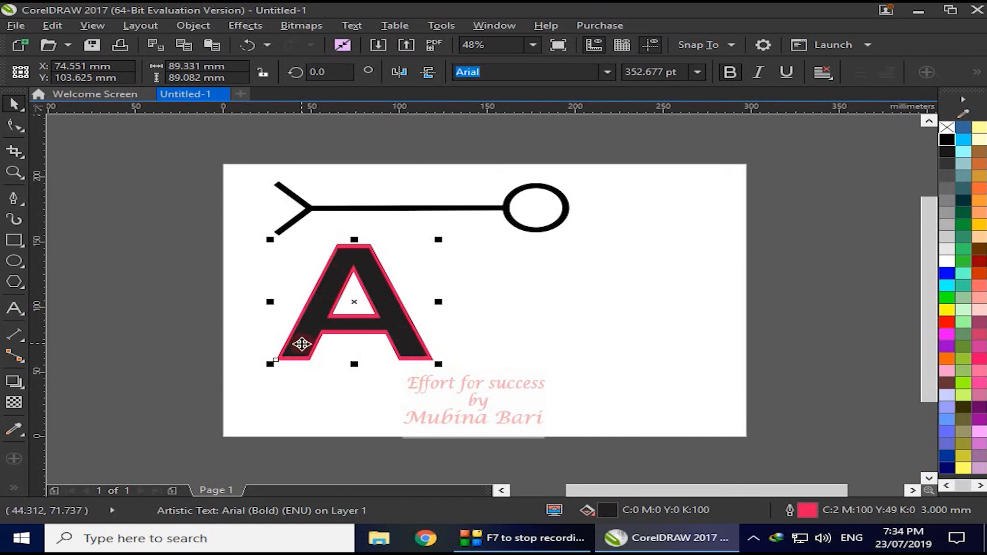
left_click(370, 251)
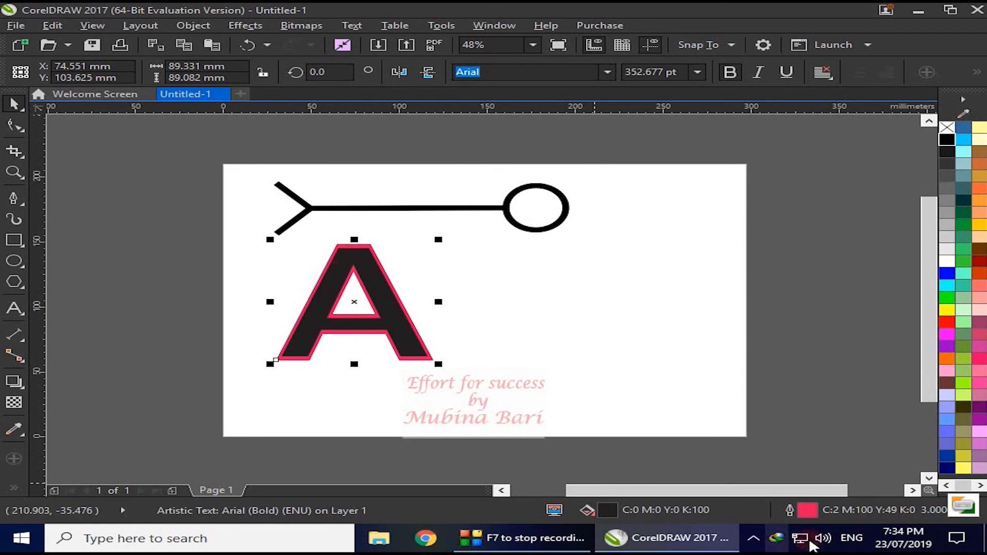
- Set the calligraphy nib angle of the letter A's outline to 74° and apply it
left_click(790, 512)
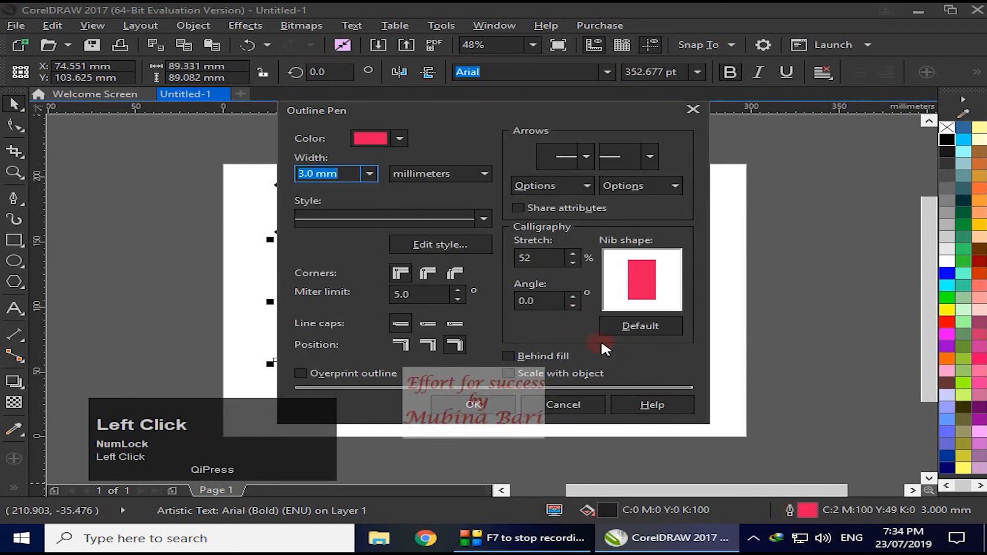
left_click_drag(588, 112, 752, 127)
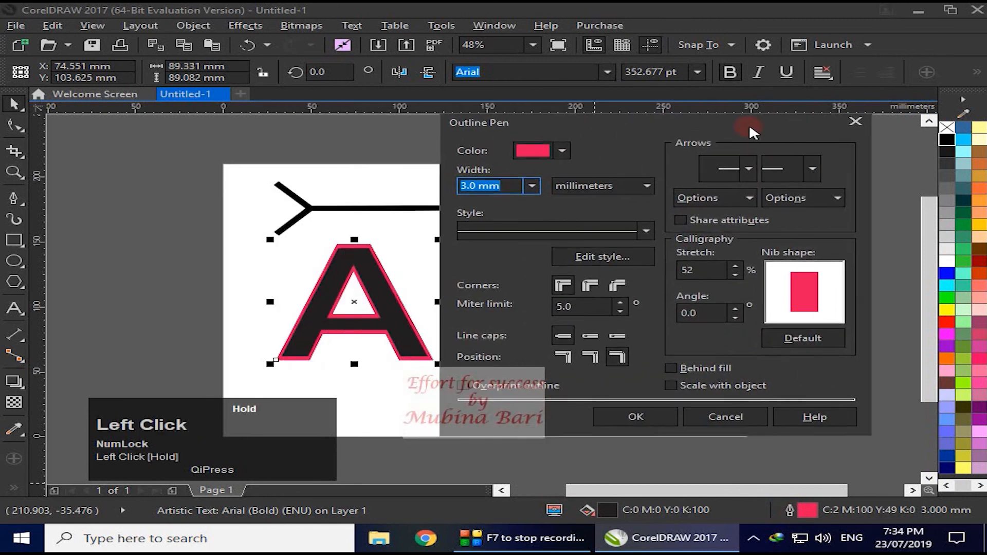
left_click(734, 309)
left_click_drag(736, 310, 737, 315)
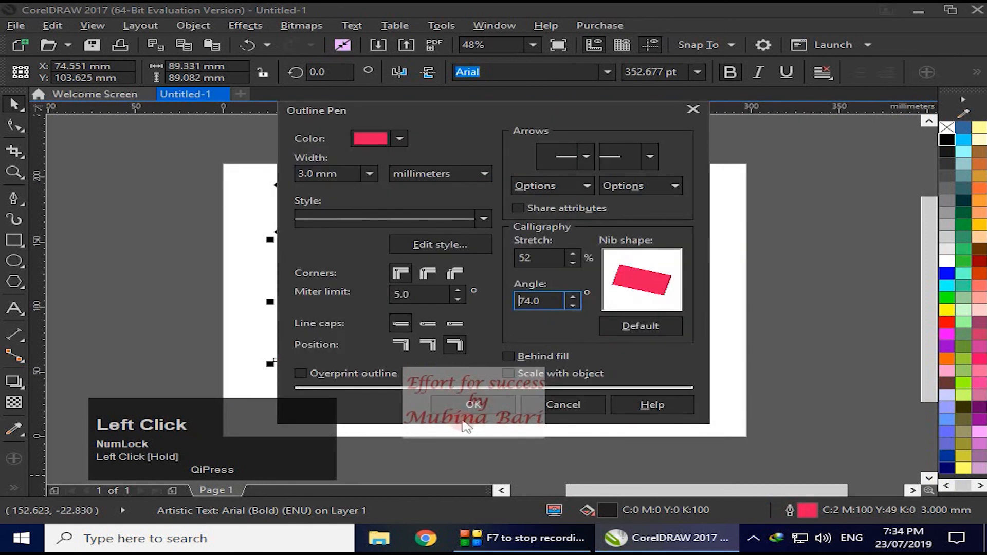
left_click(473, 405)
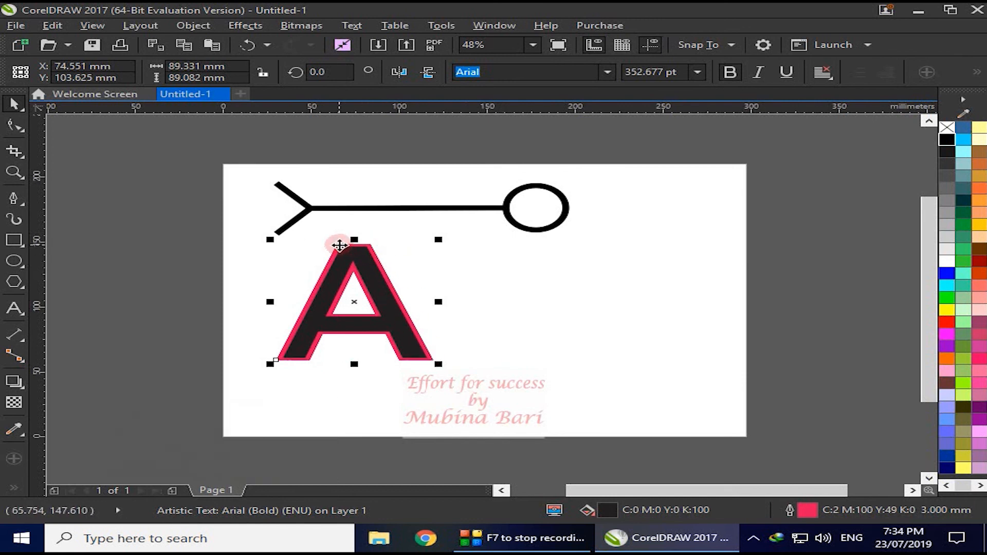
- Reset the letter A's outline calligraphy to a stretch of 100% and an angle of 0°, and apply it
double_click(789, 510)
left_click(722, 260)
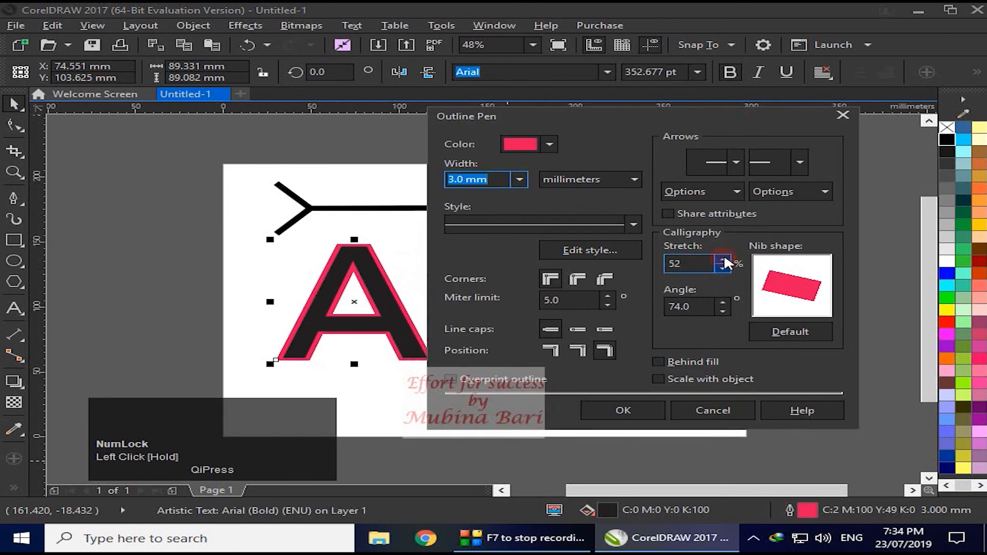
left_click(724, 261)
left_click(709, 306)
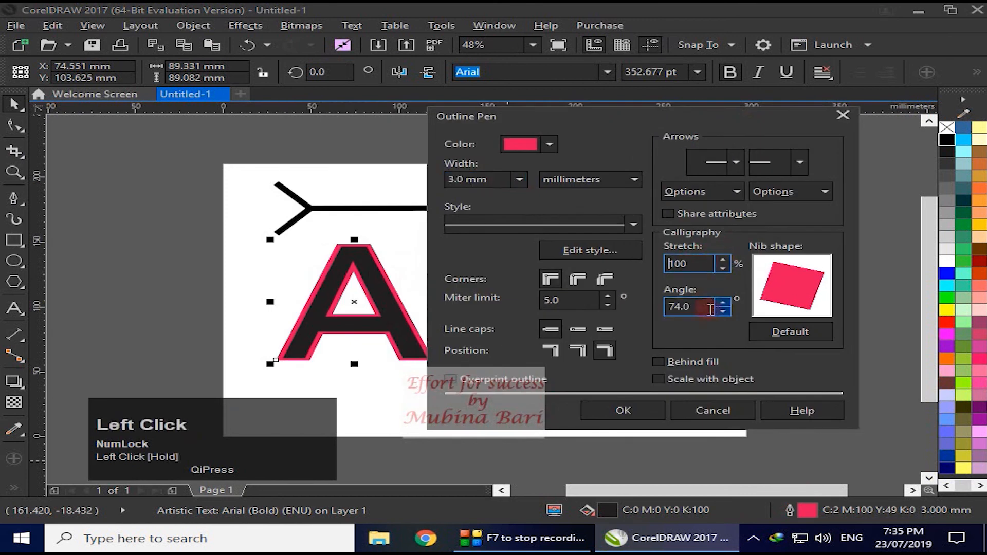
left_click(721, 306)
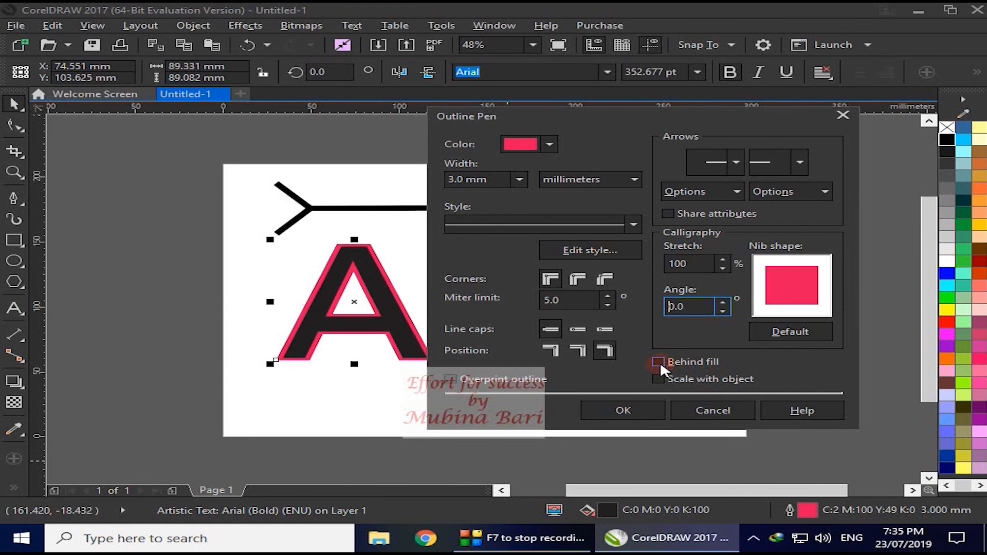
left_click(552, 352)
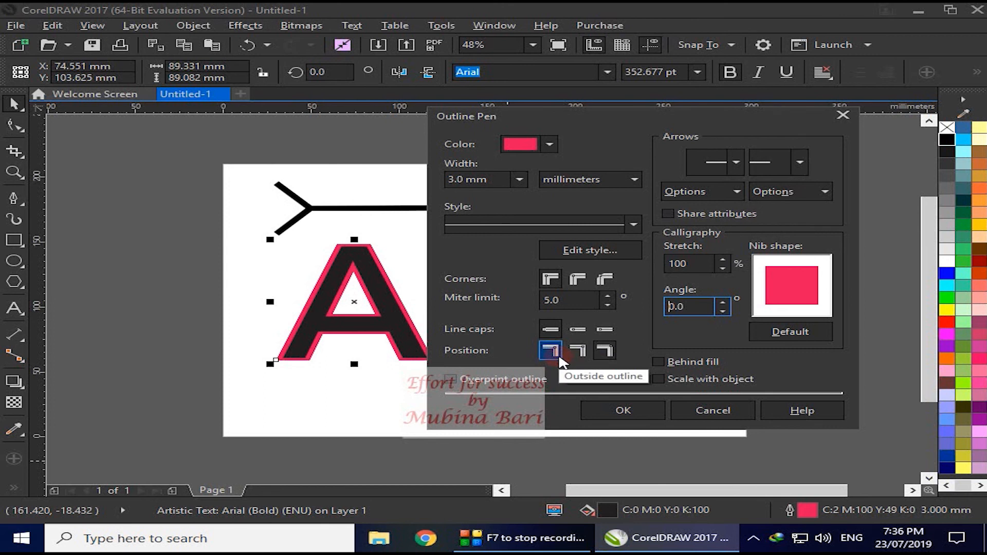
left_click(570, 354)
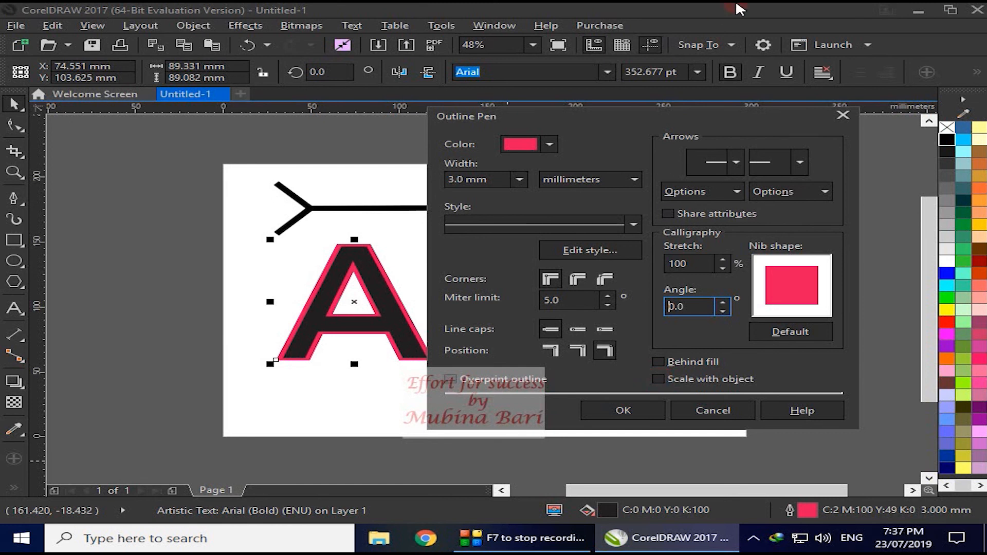
left_click(602, 408)
- Scale the letter A down to about 17 mm wide and enlarge it in stages to about 95 mm wide
left_click_drag(439, 364, 315, 285)
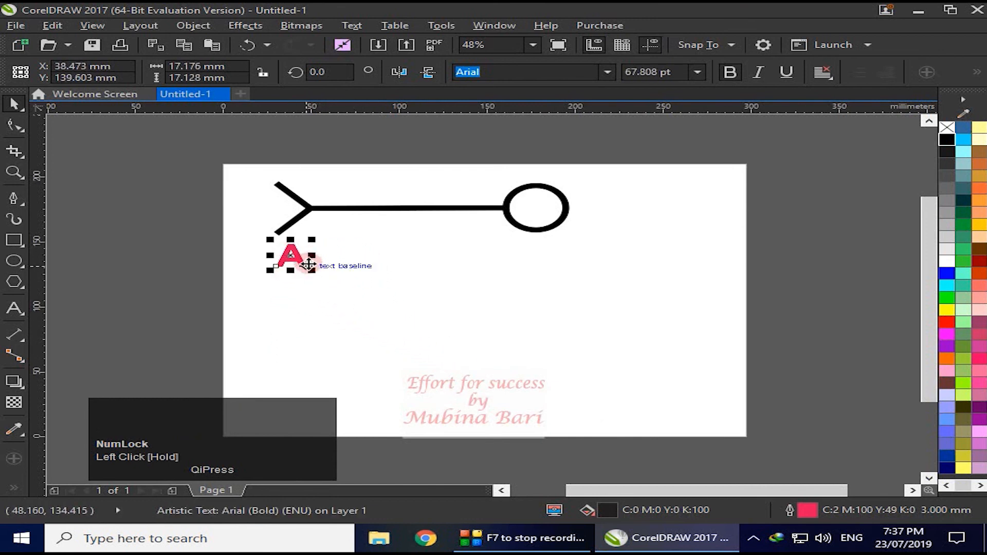
left_click_drag(312, 269, 366, 308)
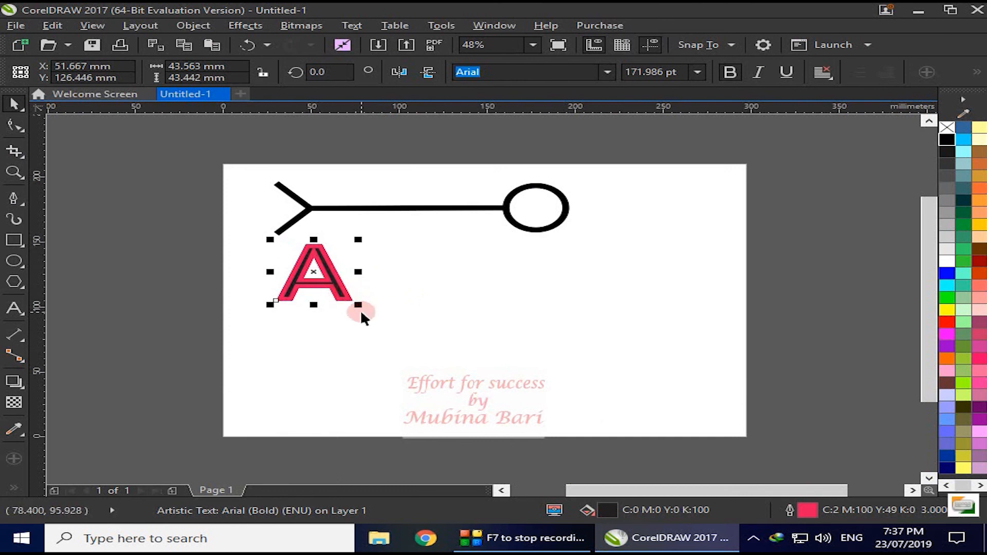
left_click_drag(362, 312, 464, 383)
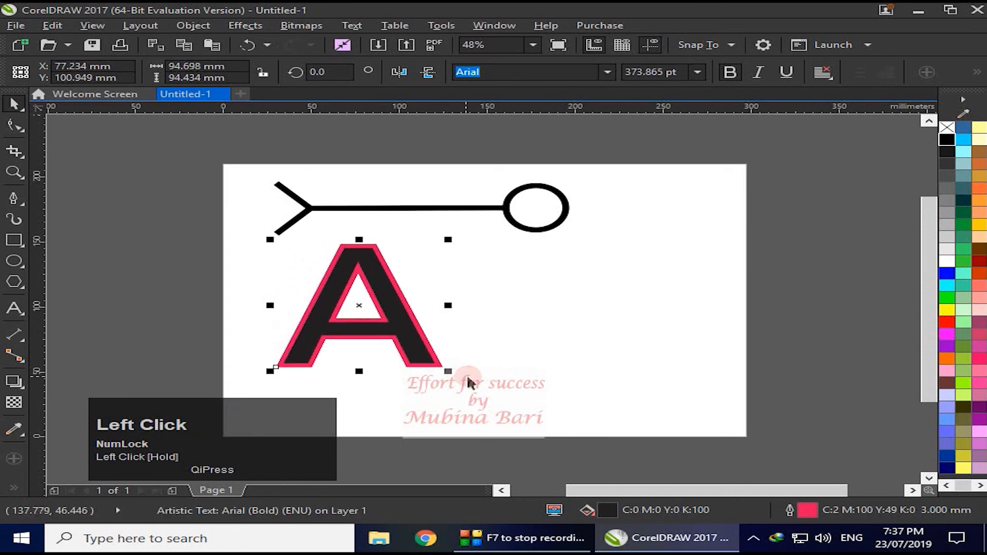
- Enable Scale with object and Behind fill for the letter A's outline and apply the settings
double_click(789, 511)
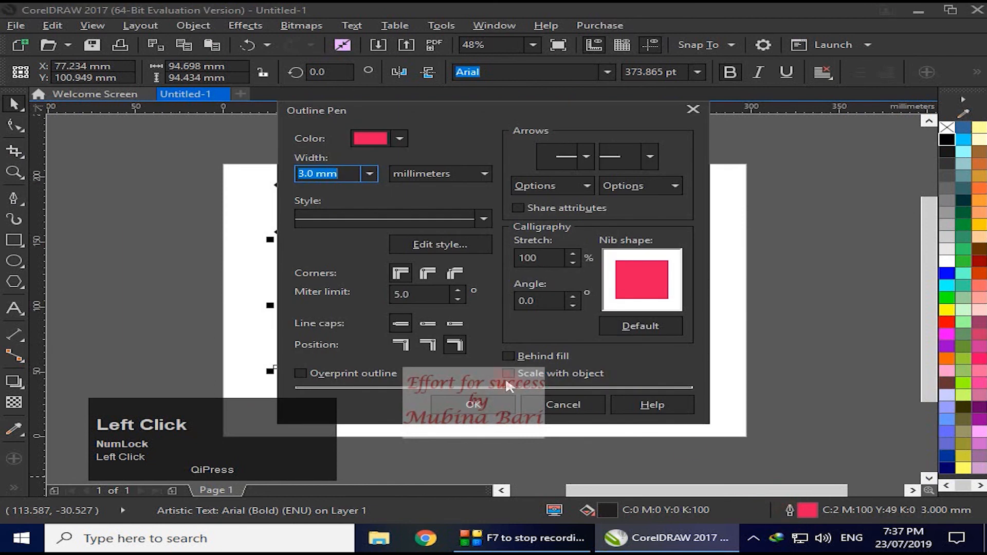
left_click(508, 373)
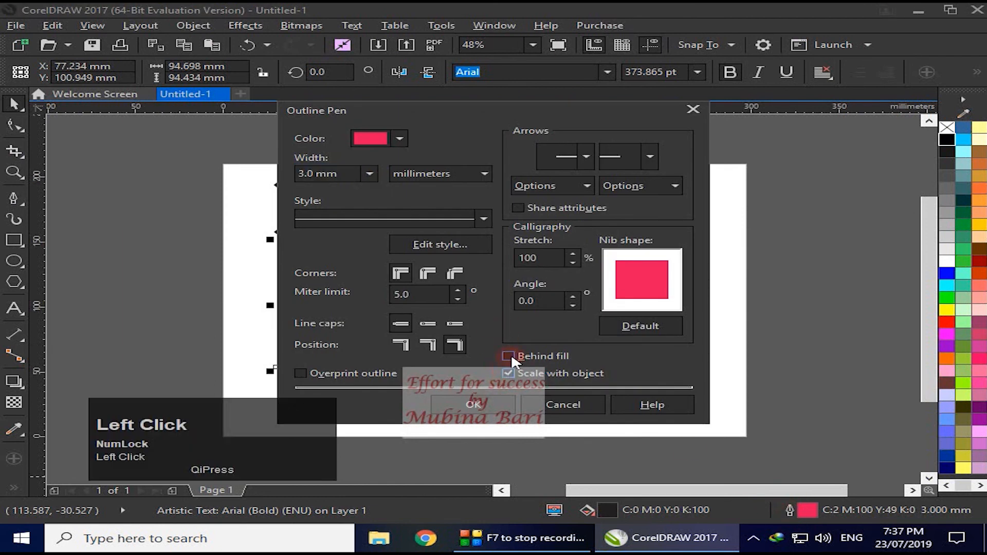
left_click(454, 403)
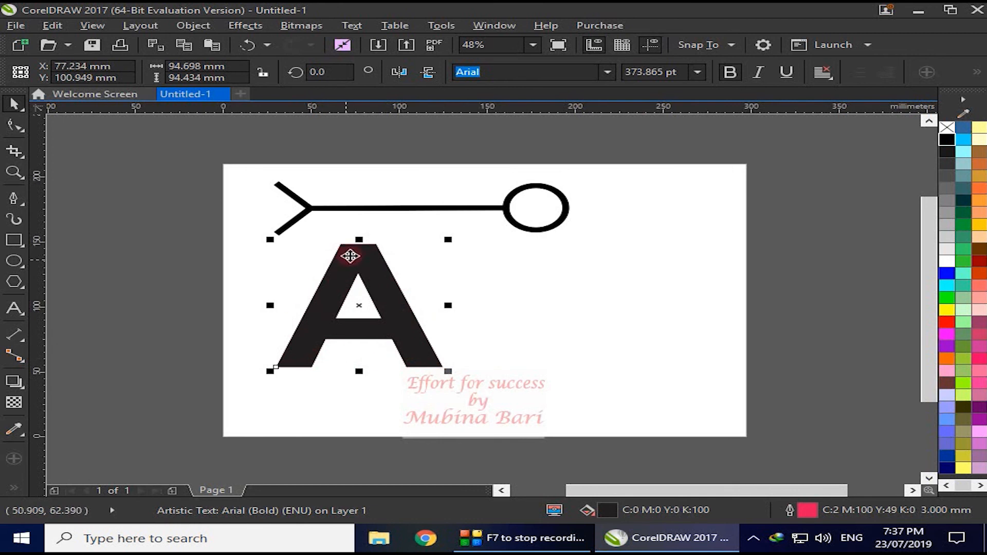
- Apply the centered outline position to the letter A, and switch it to the outside position in a second pass
double_click(790, 510)
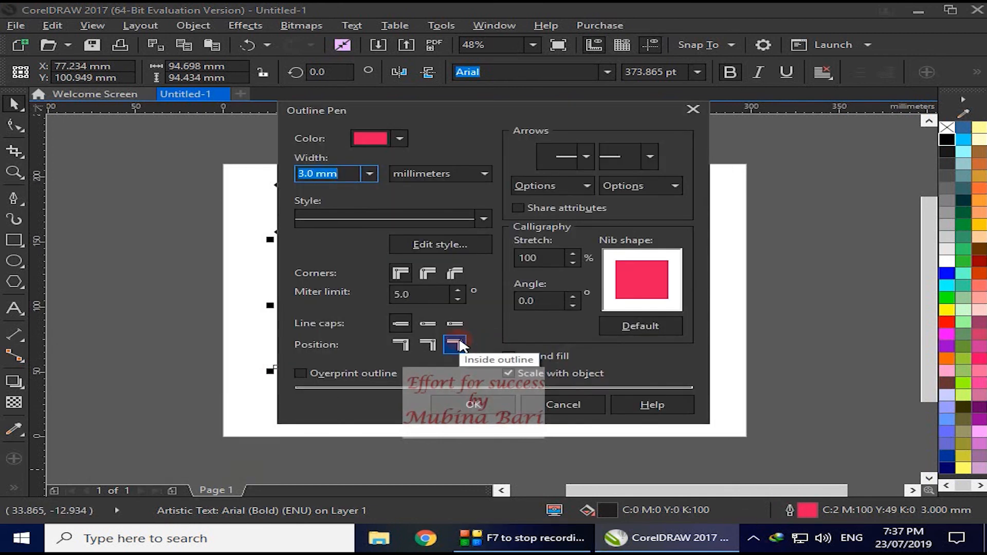
left_click(432, 344)
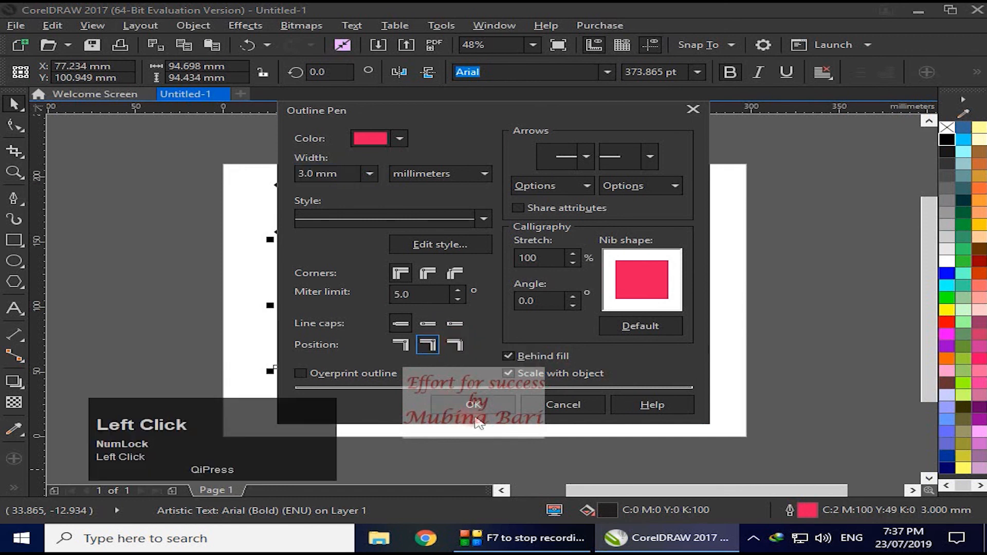
left_click(481, 403)
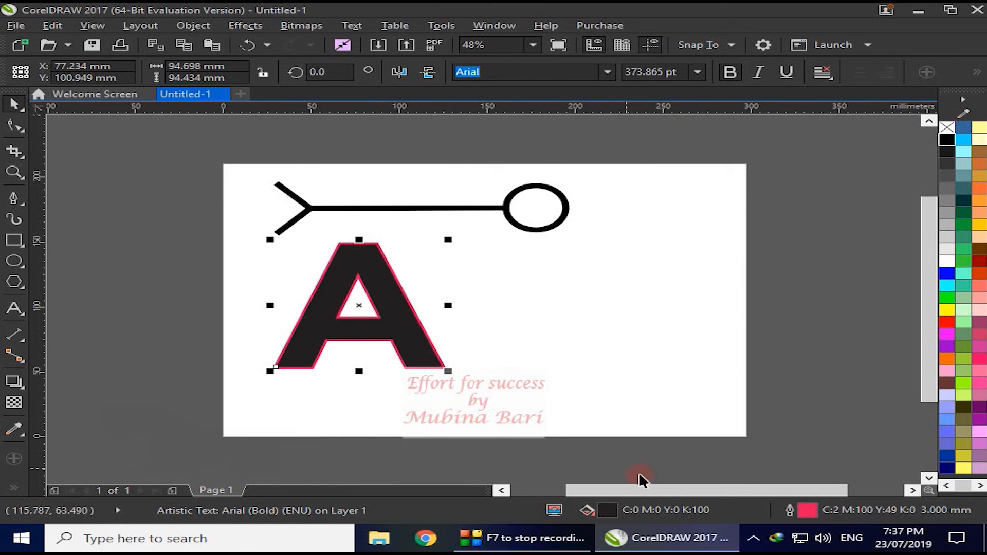
left_click(793, 512)
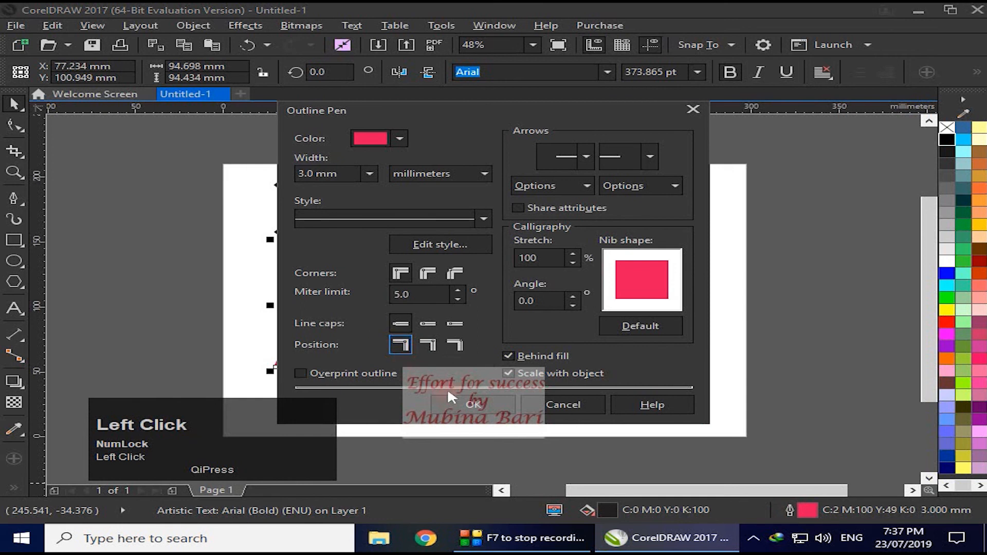
left_click(474, 409)
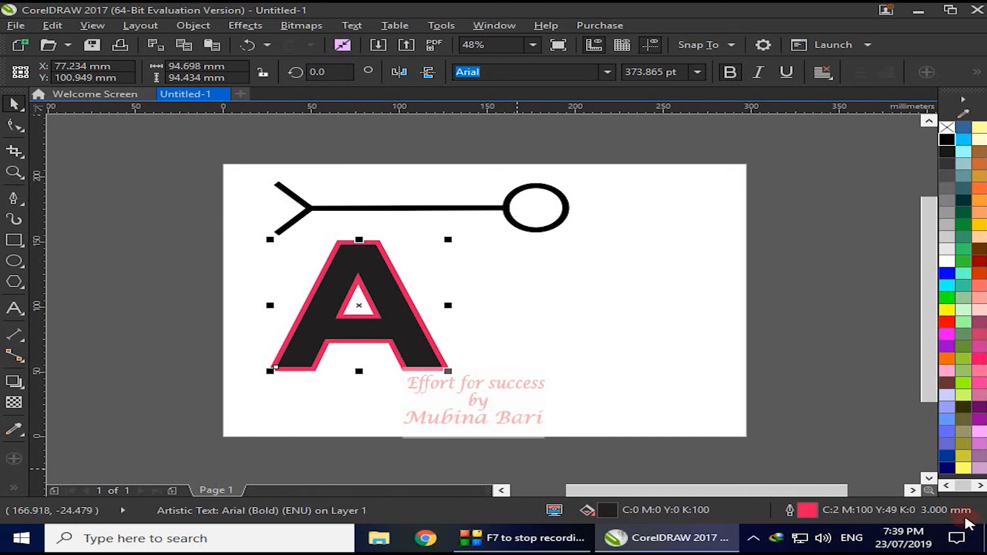
- Scale the letter A down to about 54 mm wide and enlarge it back to about 95 mm wide
left_click_drag(448, 371, 388, 321)
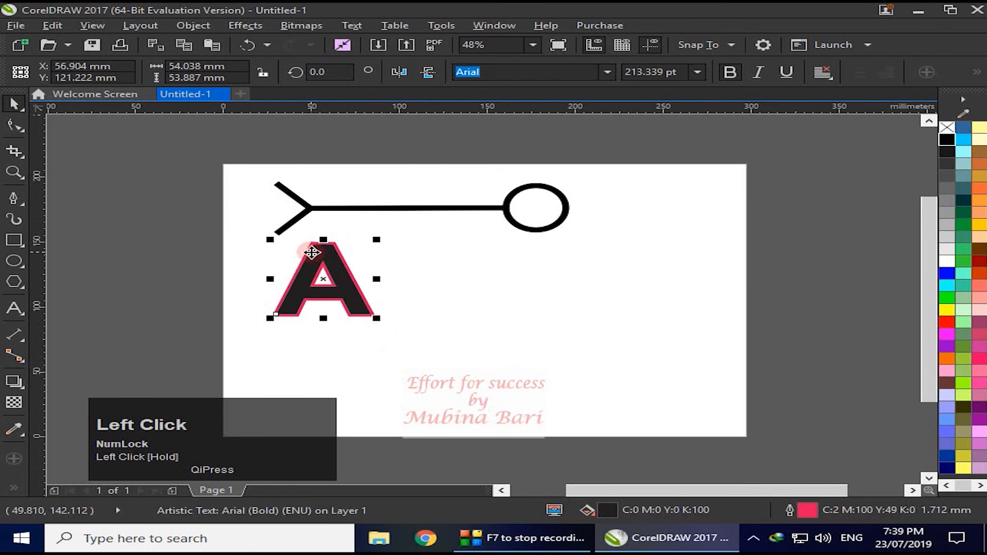
left_click_drag(376, 318, 459, 377)
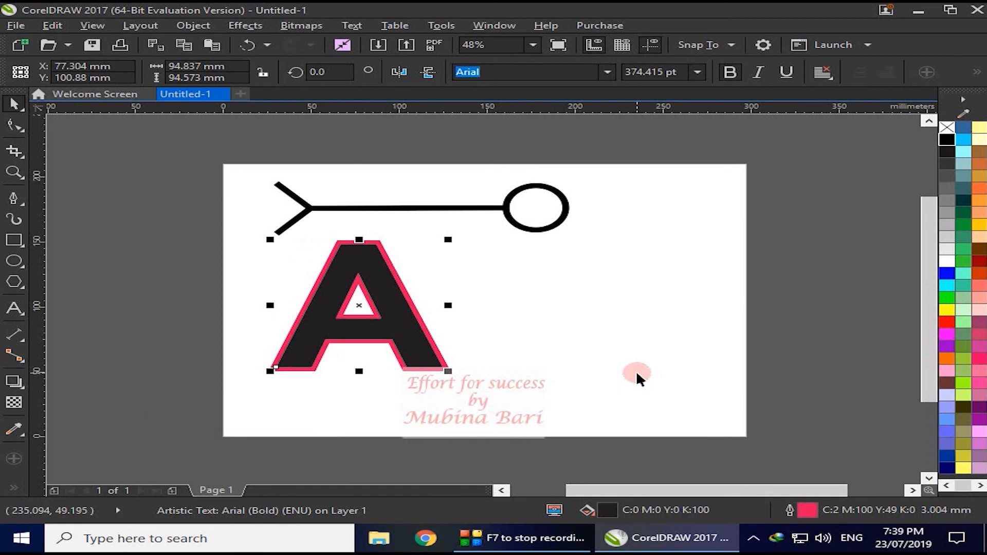
- Open the Outline Pen settings for the letter A and move the dialog aside to uncover the letter
left_click(789, 510)
left_click_drag(554, 117, 720, 116)
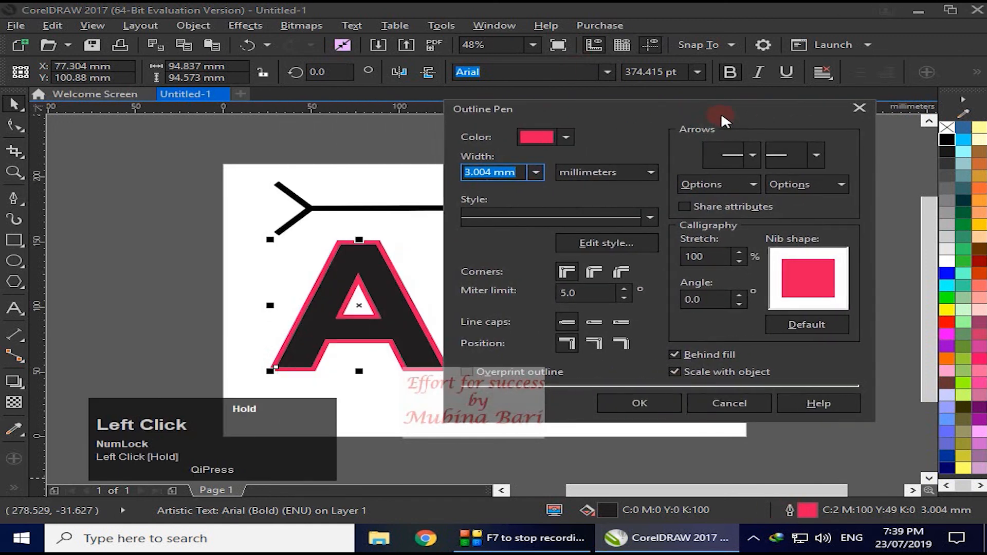